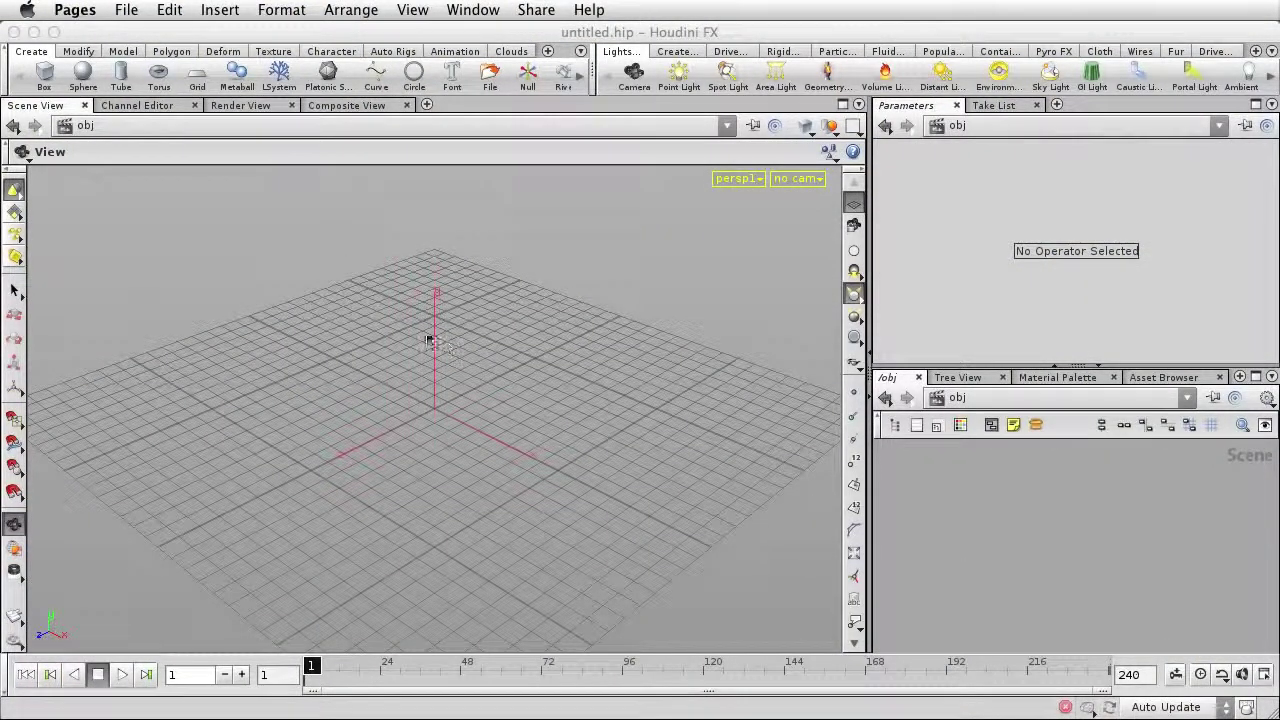
Create a polygon box at the origin and set its Z size to 2.
{"action": "left_click", "coordinate": [45, 78]}
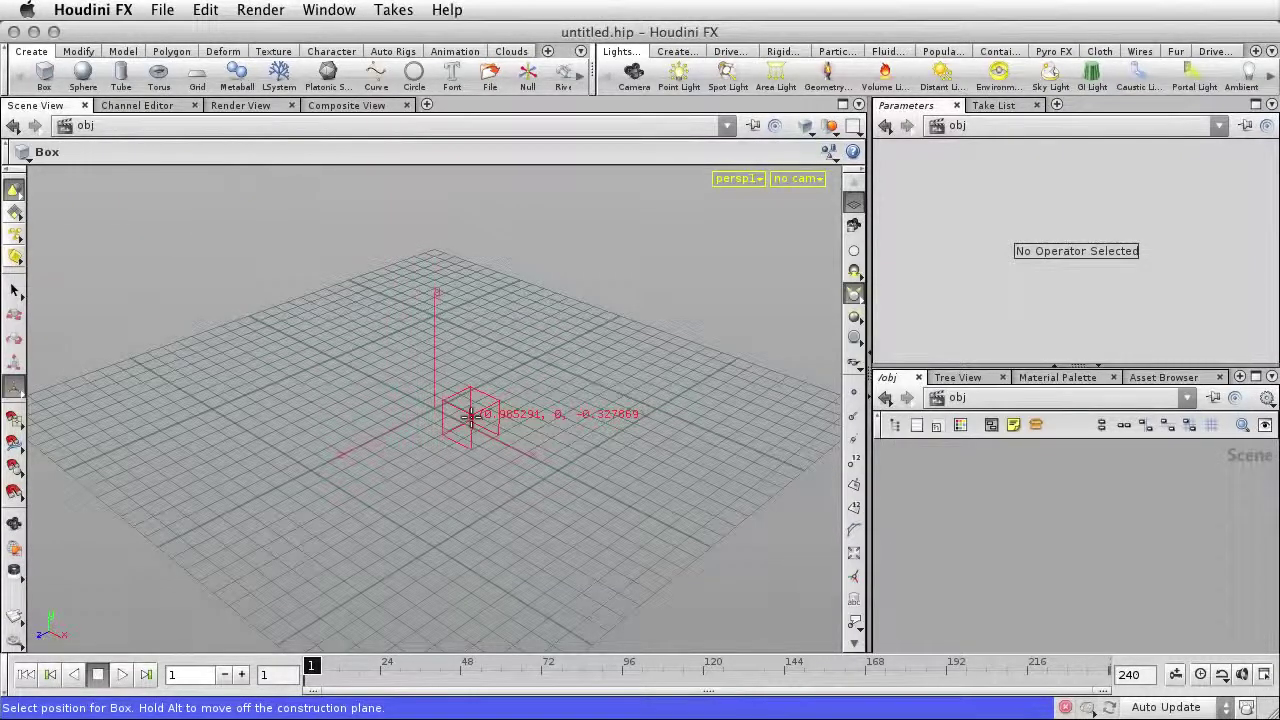
{"action": "key", "text": "Return"}
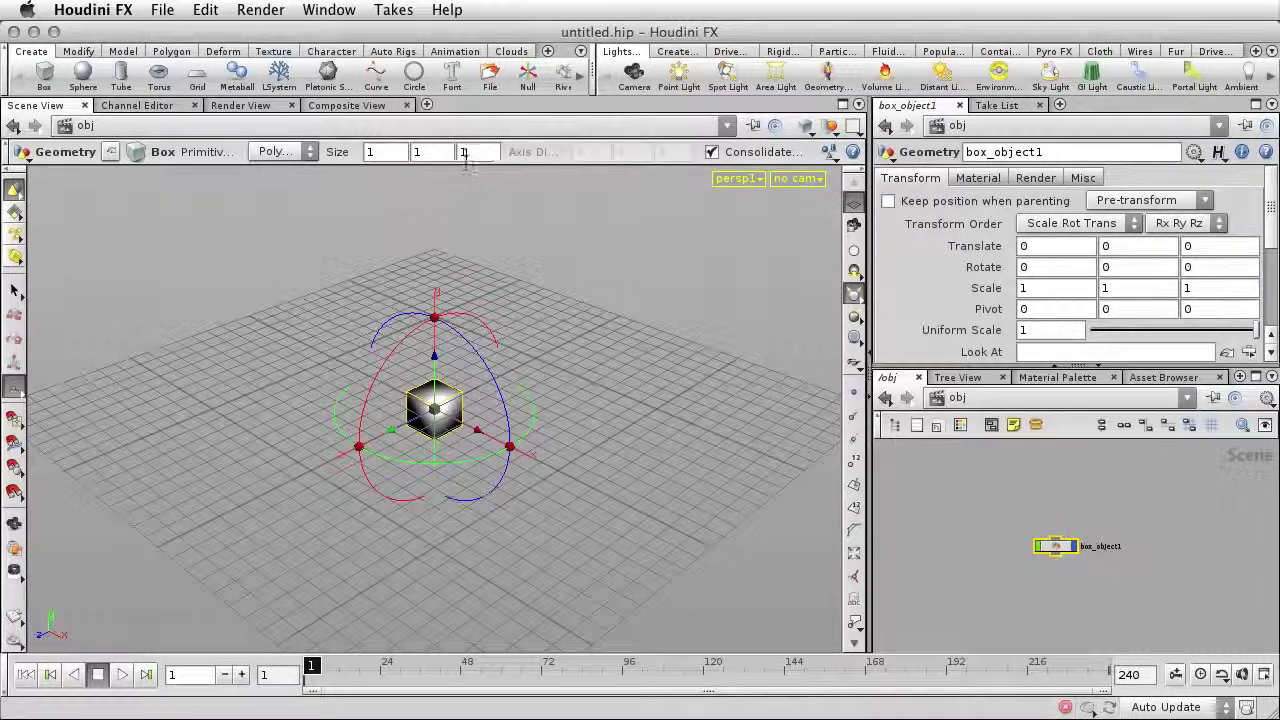
{"action": "left_click_drag", "start_coordinate": [469, 152], "coordinate": [459, 152]}
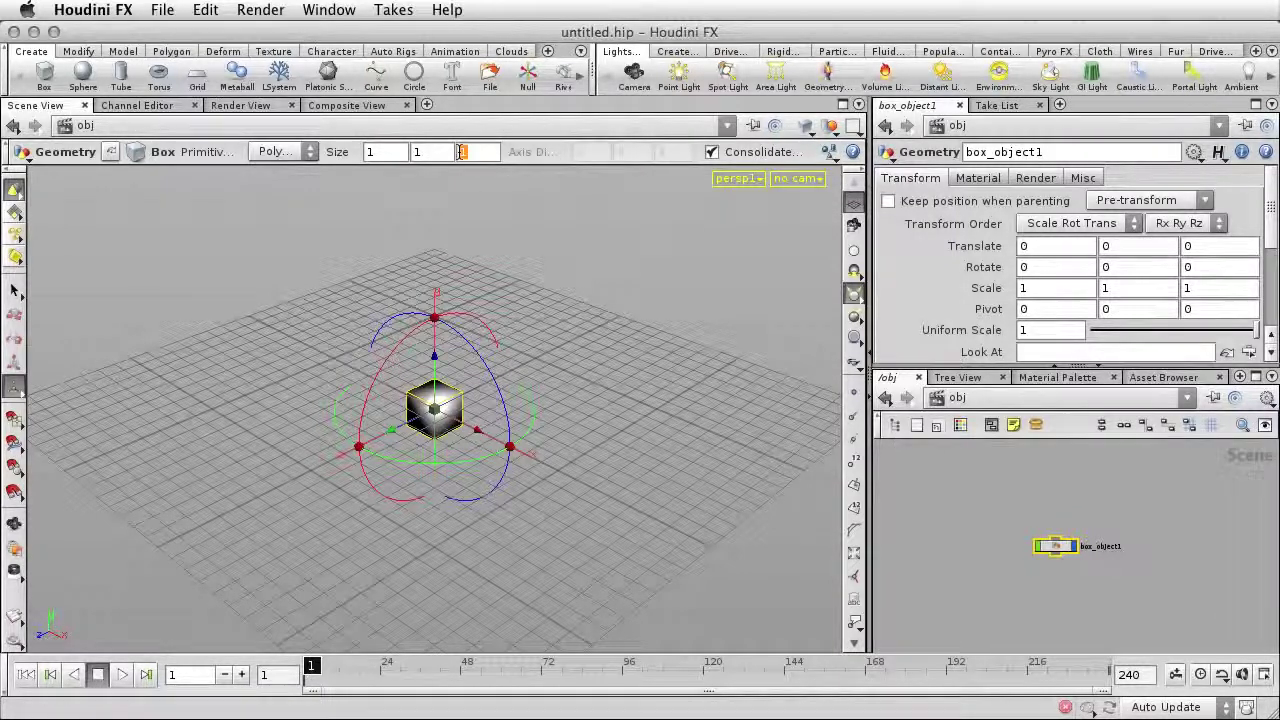
{"action": "type", "text": "2"}
{"action": "key", "text": "Return"}
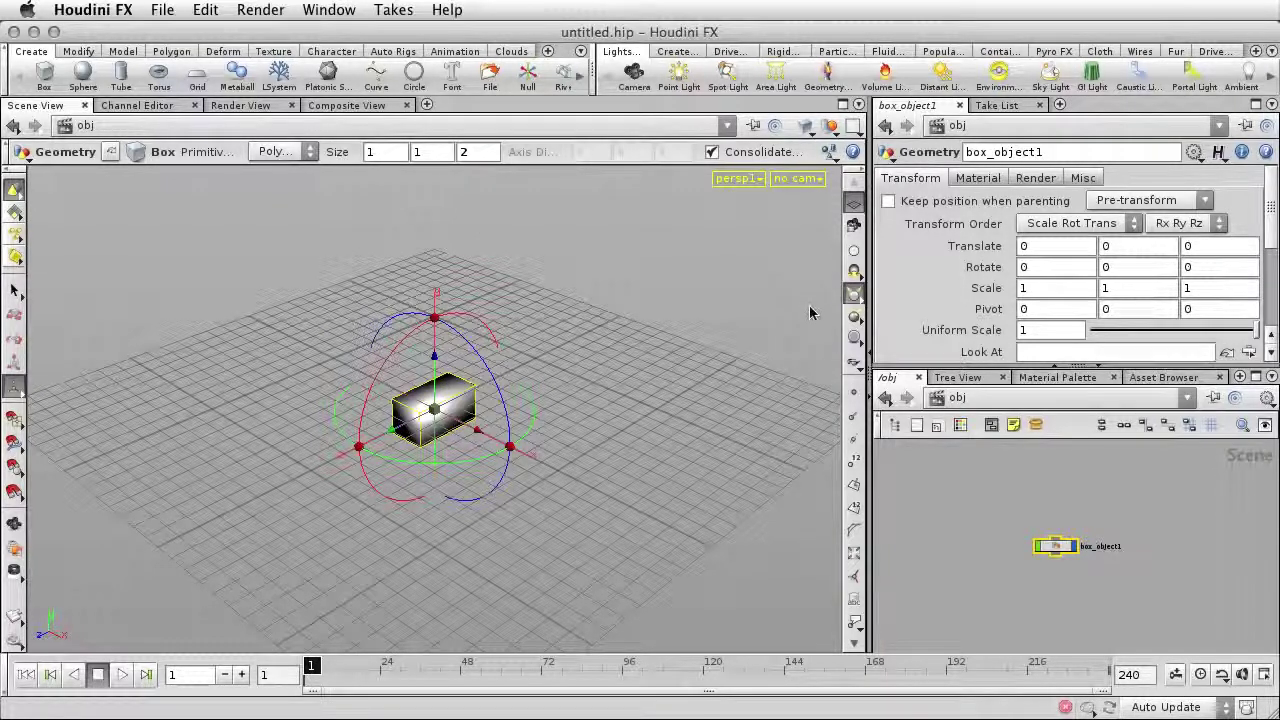
Raise the box above the grid by setting its Y translation to 4.
{"action": "double_click", "coordinate": [1108, 247]}
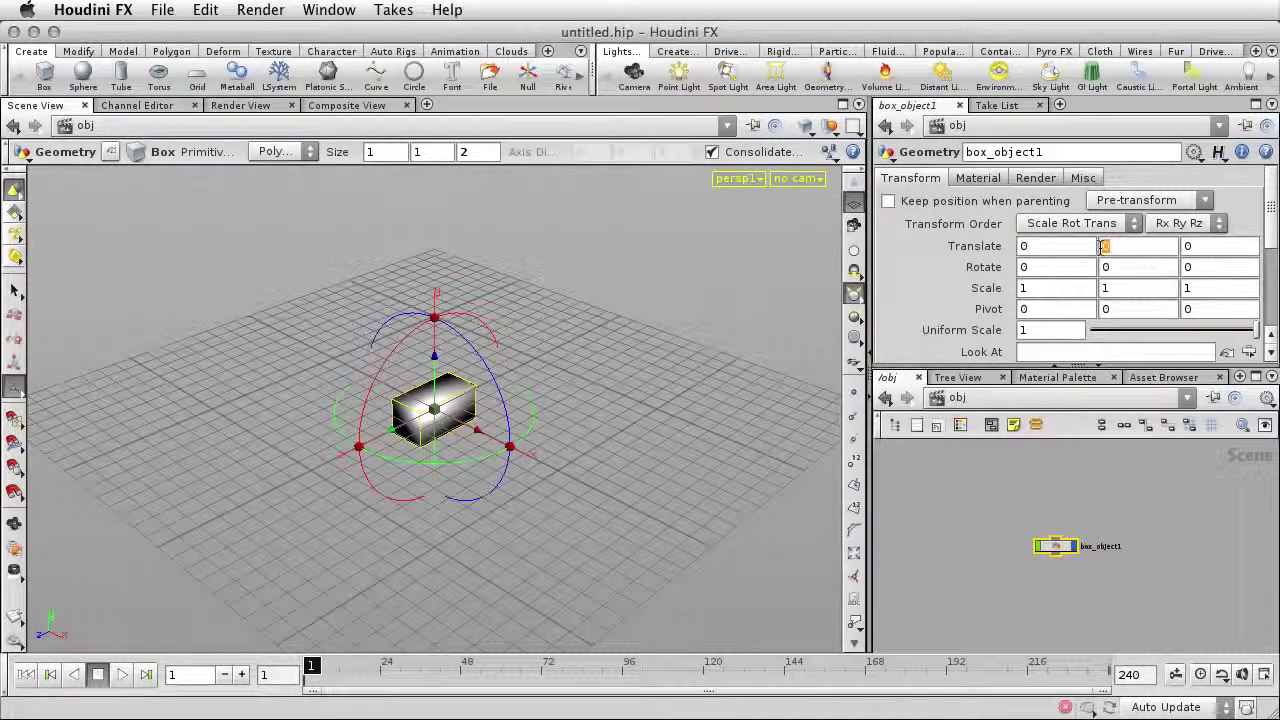
{"action": "type", "text": "4"}
{"action": "key", "text": "Return"}
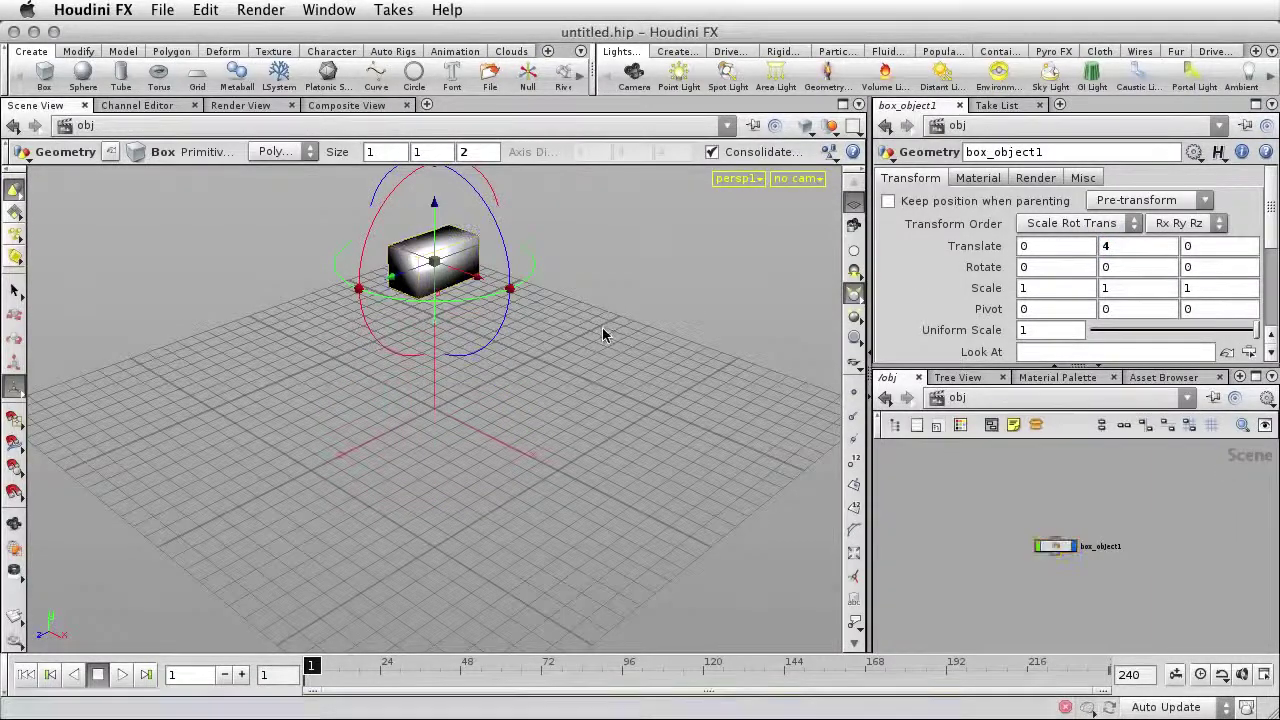
Select the box in the scene and apply a Cloud Rig to it.
{"action": "key", "text": "Escape"}
{"action": "left_click_drag", "start_coordinate": [594, 351], "coordinate": [608, 314]}
{"action": "middle_click_drag", "start_coordinate": [608, 314], "coordinate": [597, 403]}
{"action": "left_click_drag", "start_coordinate": [597, 403], "coordinate": [700, 363]}
{"action": "key", "text": "Return"}
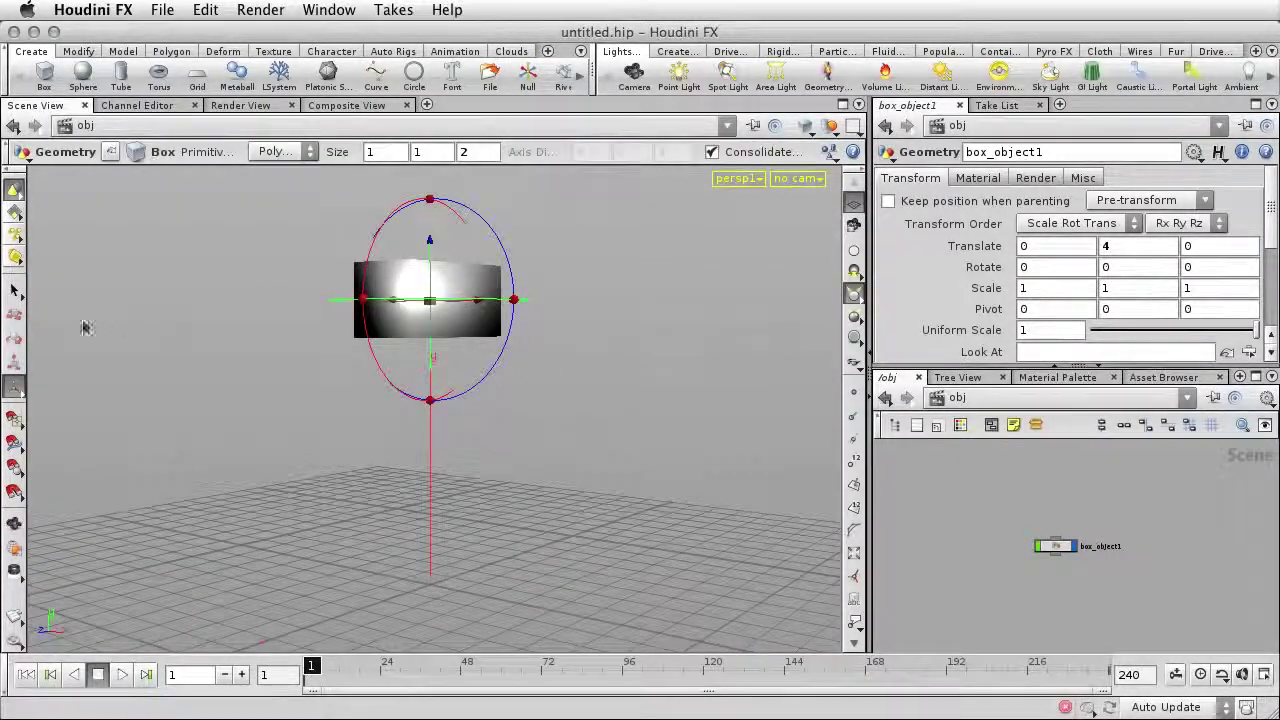
{"action": "left_click", "coordinate": [14, 290]}
{"action": "left_click_drag", "start_coordinate": [385, 250], "coordinate": [523, 363]}
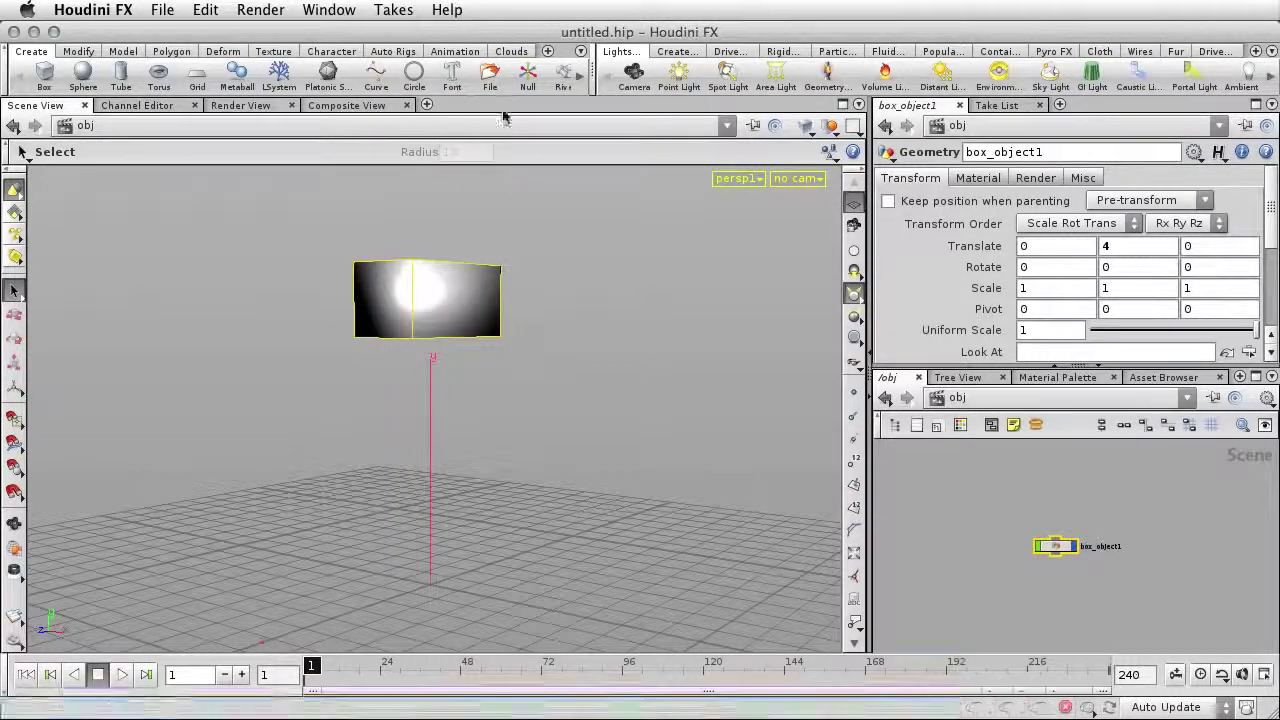
{"action": "left_click", "coordinate": [510, 51]}
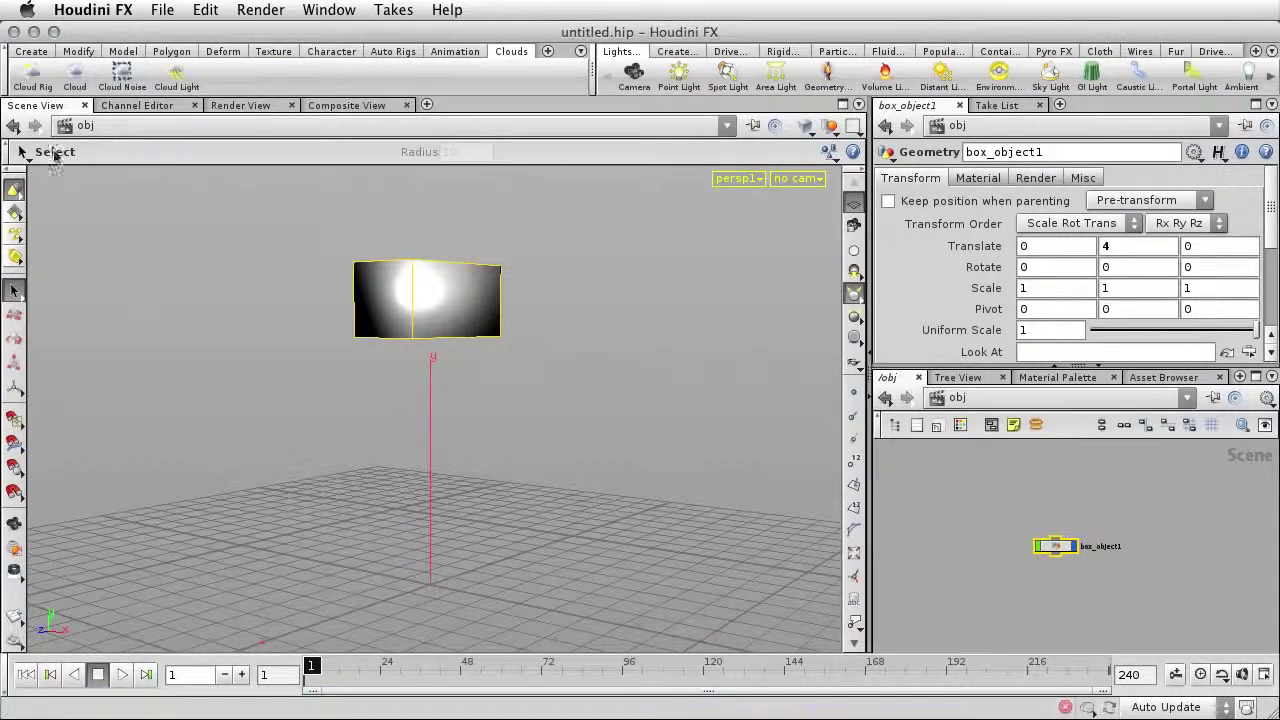
{"action": "left_click", "coordinate": [33, 74]}
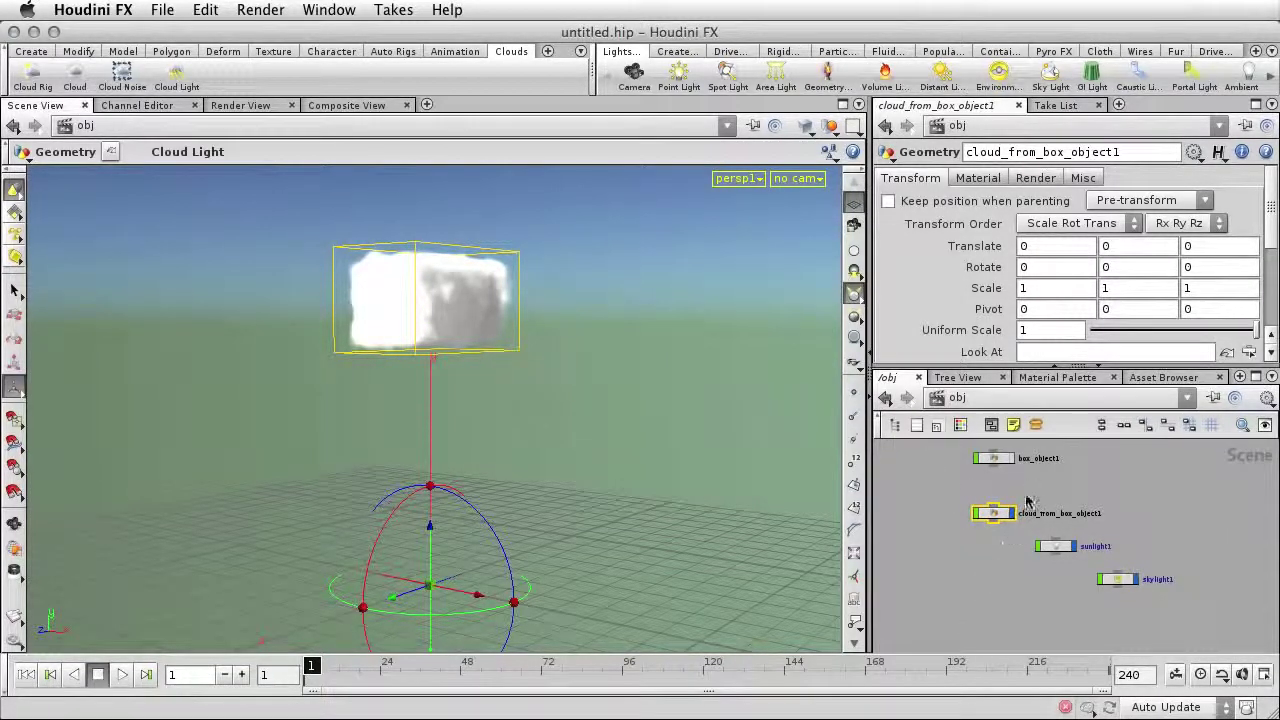
Lower the source object box_object1 to a Y translation of about 3.903 and view the resulting cloud up close from below.
{"action": "left_click", "coordinate": [992, 459]}
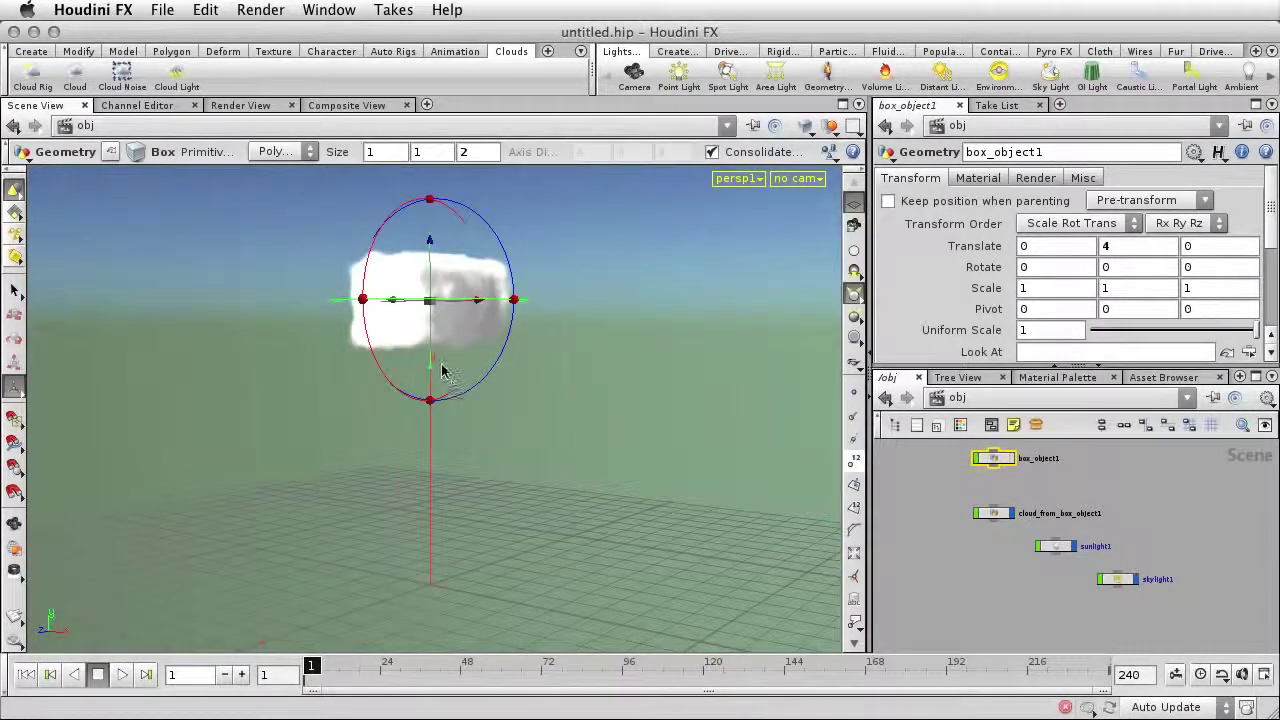
{"action": "mouse_move", "coordinate": [431, 356]}
{"action": "left_mouse_down"}
{"action": "mouse_move", "coordinate": [432, 331]}
{"action": "mouse_move", "coordinate": [437, 368]}
{"action": "left_mouse_up"}
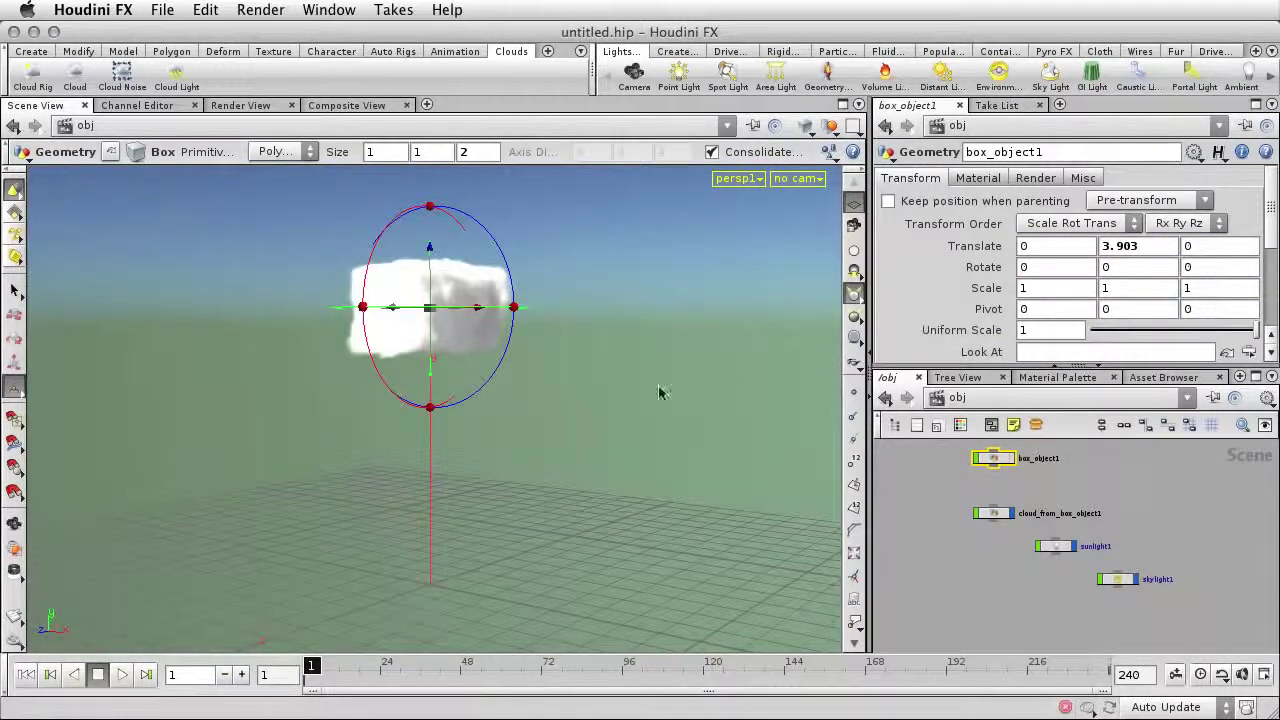
{"action": "key", "text": "Escape"}
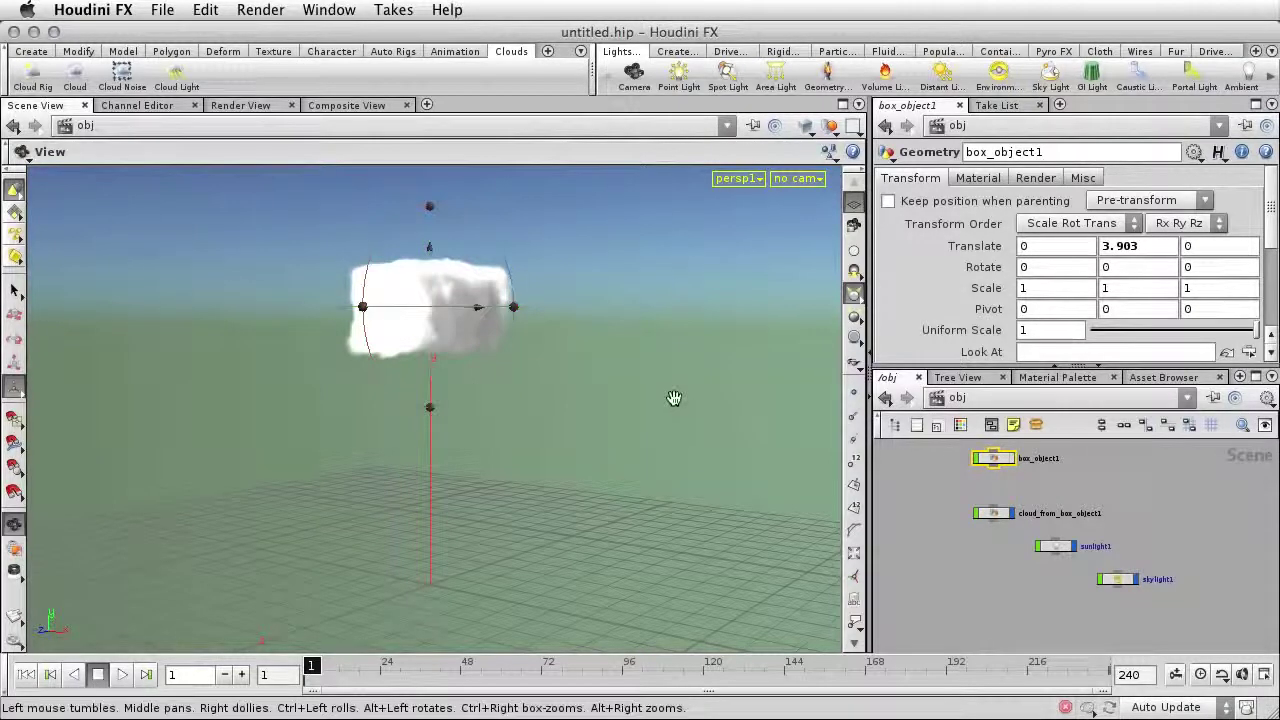
{"action": "mouse_move", "coordinate": [674, 398]}
{"action": "left_mouse_down"}
{"action": "mouse_move", "coordinate": [591, 366]}
{"action": "mouse_move", "coordinate": [646, 360]}
{"action": "mouse_move", "coordinate": [577, 429]}
{"action": "mouse_move", "coordinate": [678, 316]}
{"action": "mouse_move", "coordinate": [663, 514]}
{"action": "mouse_move", "coordinate": [686, 451]}
{"action": "mouse_move", "coordinate": [676, 462]}
{"action": "mouse_move", "coordinate": [689, 531]}
{"action": "mouse_move", "coordinate": [663, 514]}
{"action": "mouse_move", "coordinate": [703, 463]}
{"action": "mouse_move", "coordinate": [666, 454]}
{"action": "mouse_move", "coordinate": [674, 491]}
{"action": "mouse_move", "coordinate": [648, 499]}
{"action": "left_mouse_up"}
{"action": "key", "text": "Escape"}
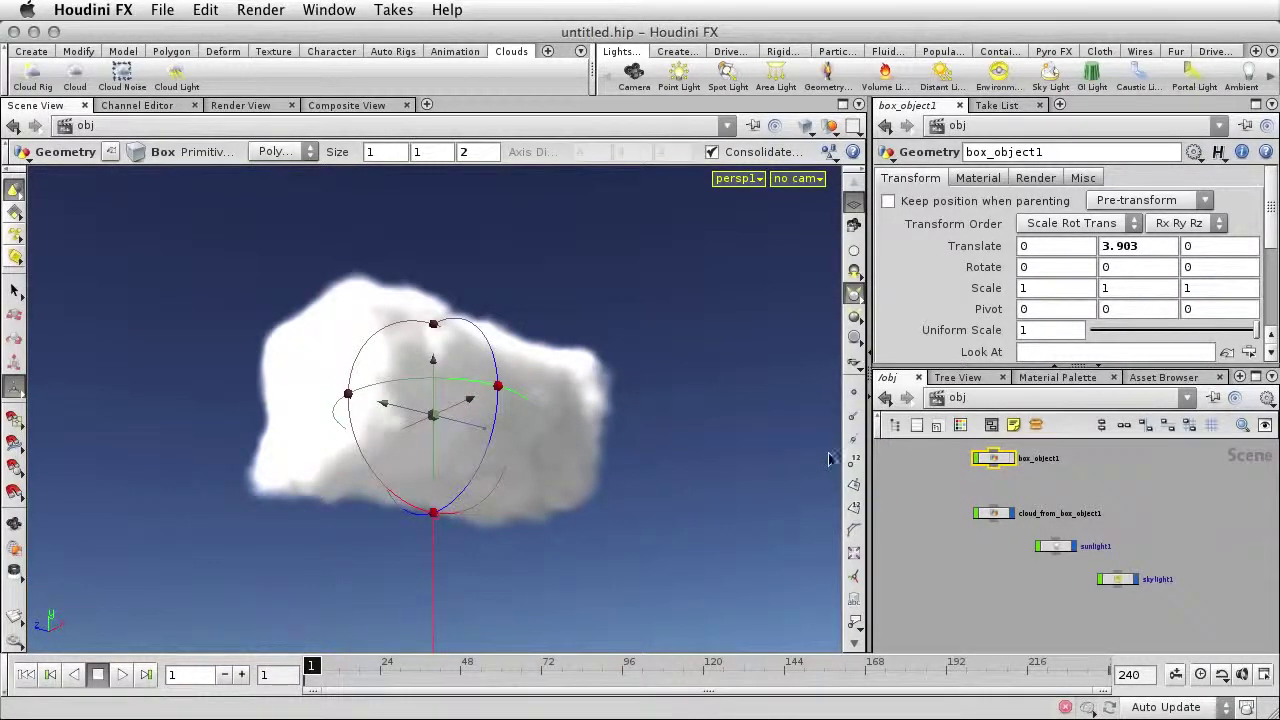
Inside cloud_from_box_object1, examine the output of cloud_source, cloud1, cloudnoise1 and cloudlight1 by displaying each node in turn.
{"action": "double_click", "coordinate": [995, 514]}
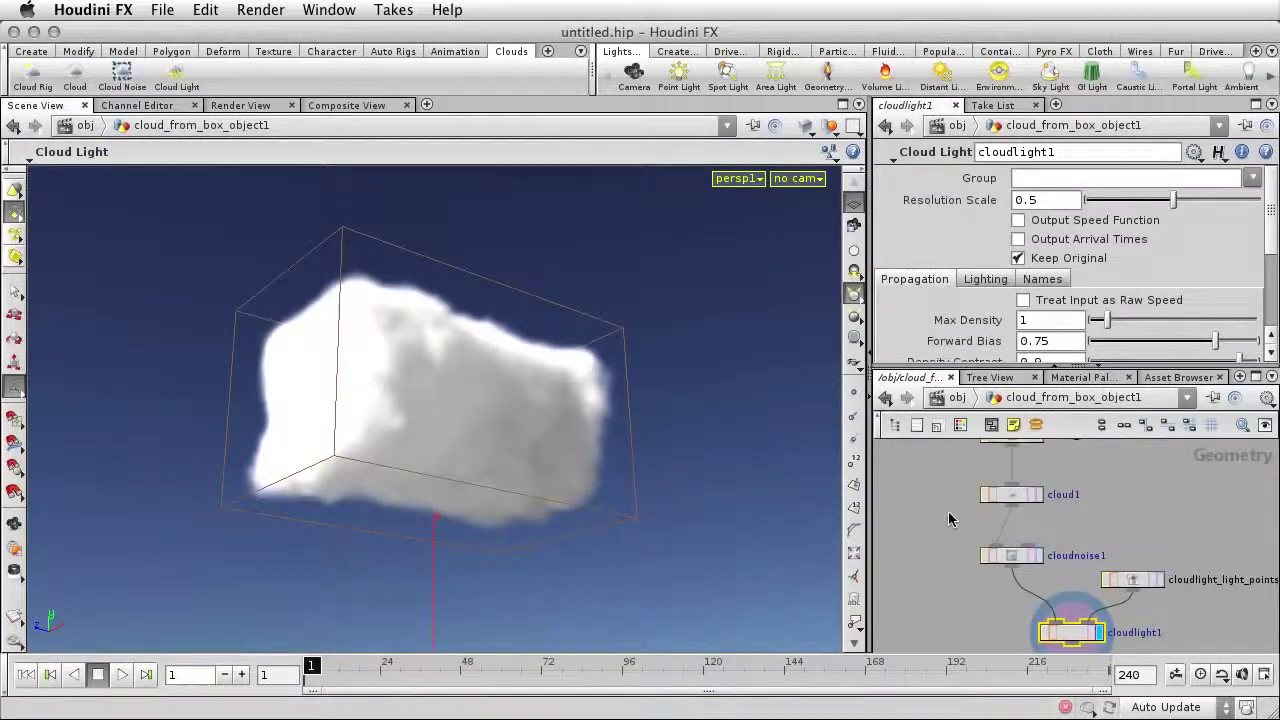
{"action": "scroll", "coordinate": [931, 518], "scroll_direction": "down", "scroll_amount": 3}
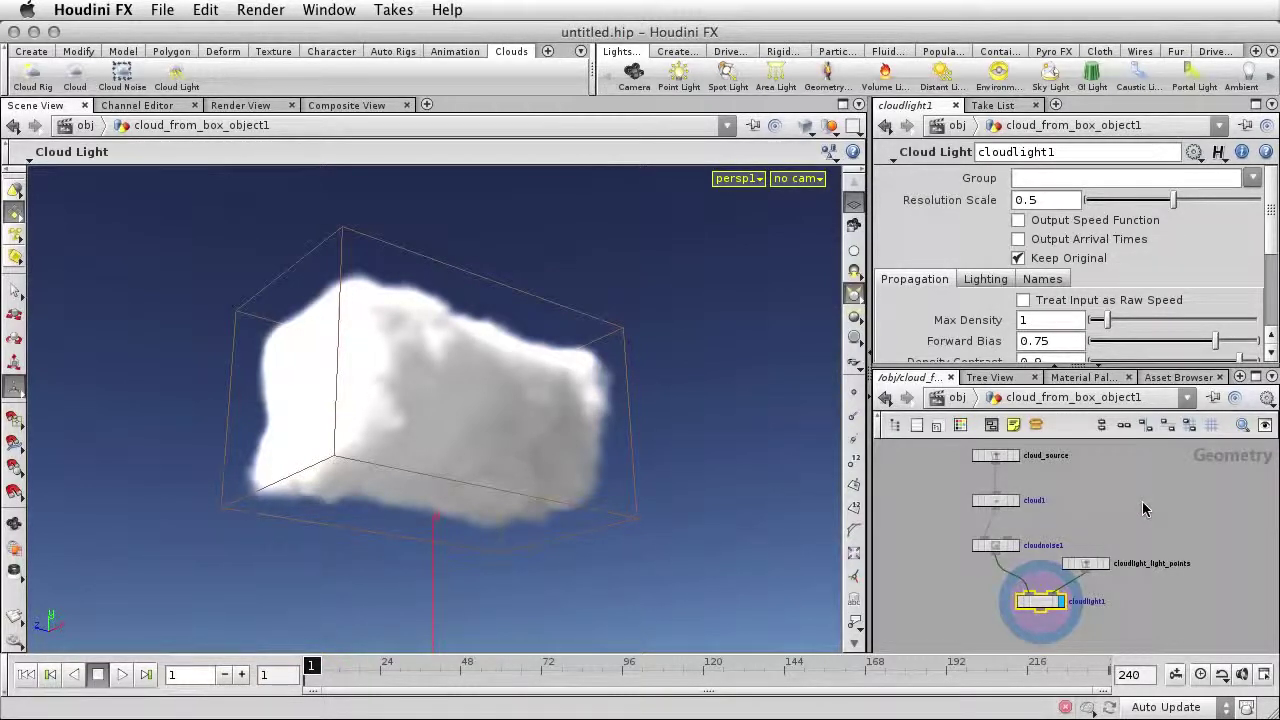
{"action": "left_click", "coordinate": [1016, 457]}
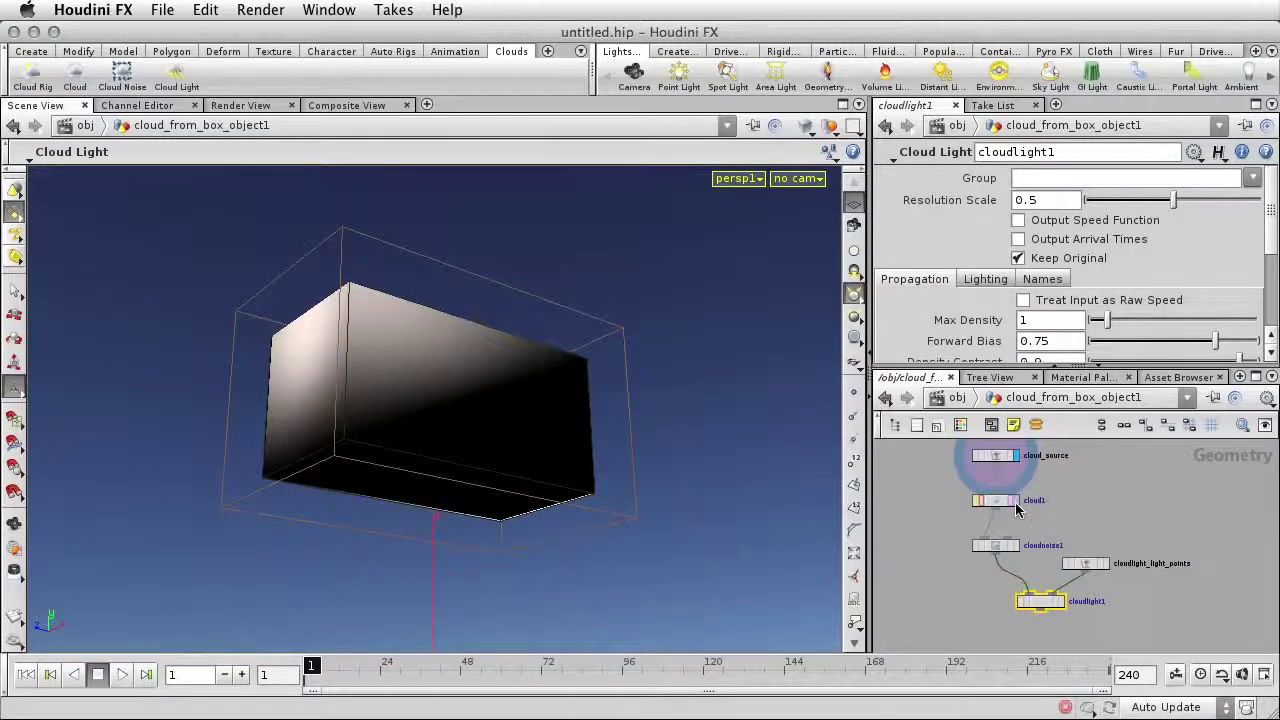
{"action": "left_click", "coordinate": [1014, 501]}
{"action": "left_click", "coordinate": [997, 505]}
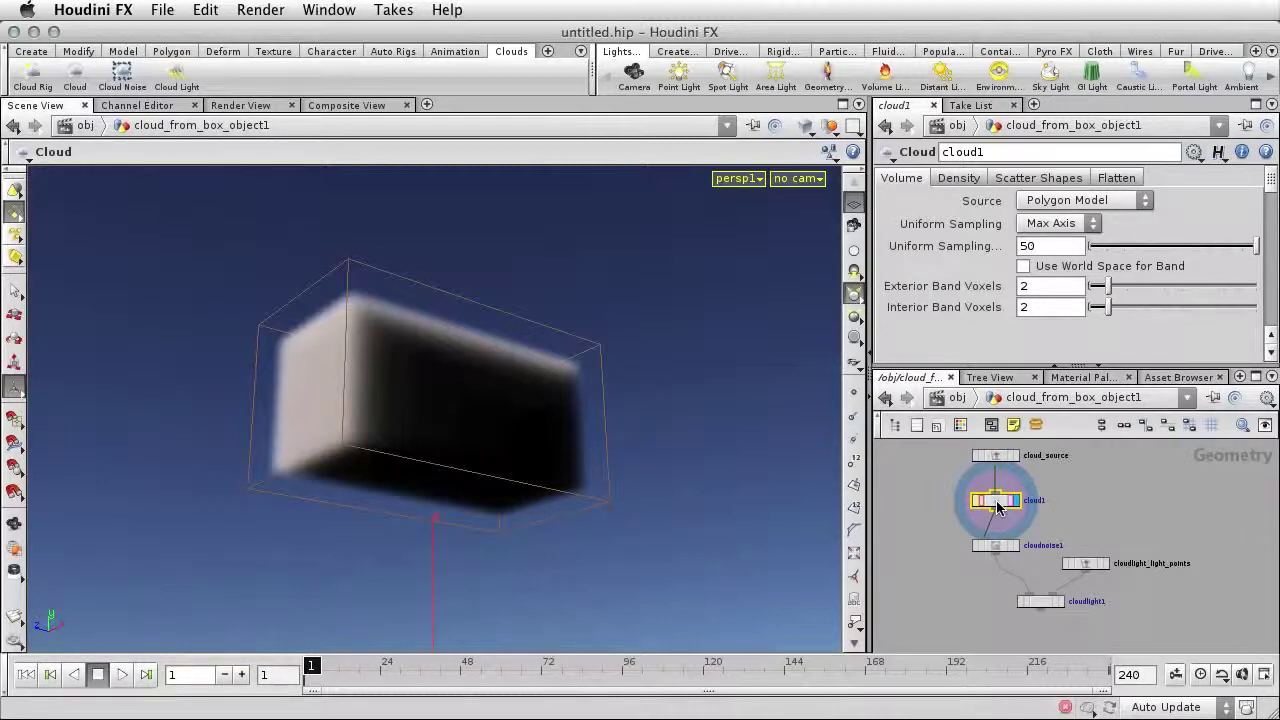
{"action": "left_click", "coordinate": [1016, 550]}
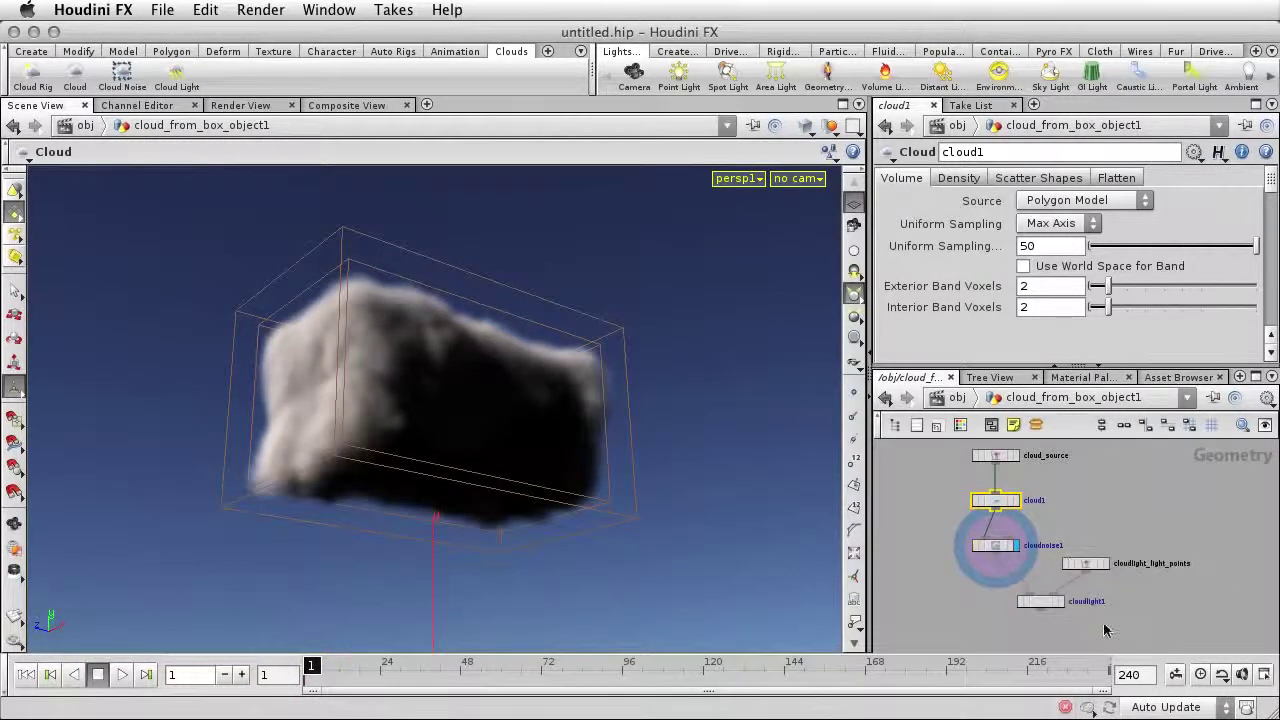
{"action": "left_click", "coordinate": [1061, 602]}
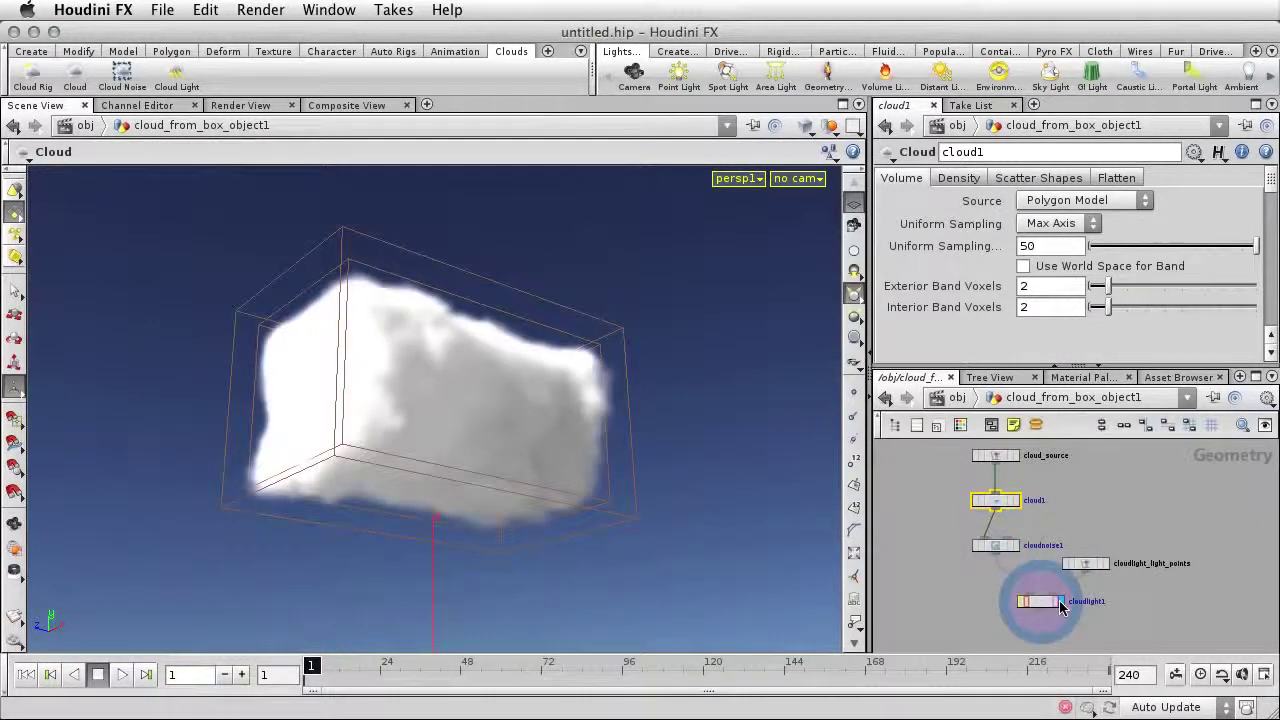
{"action": "left_click", "coordinate": [1203, 604]}
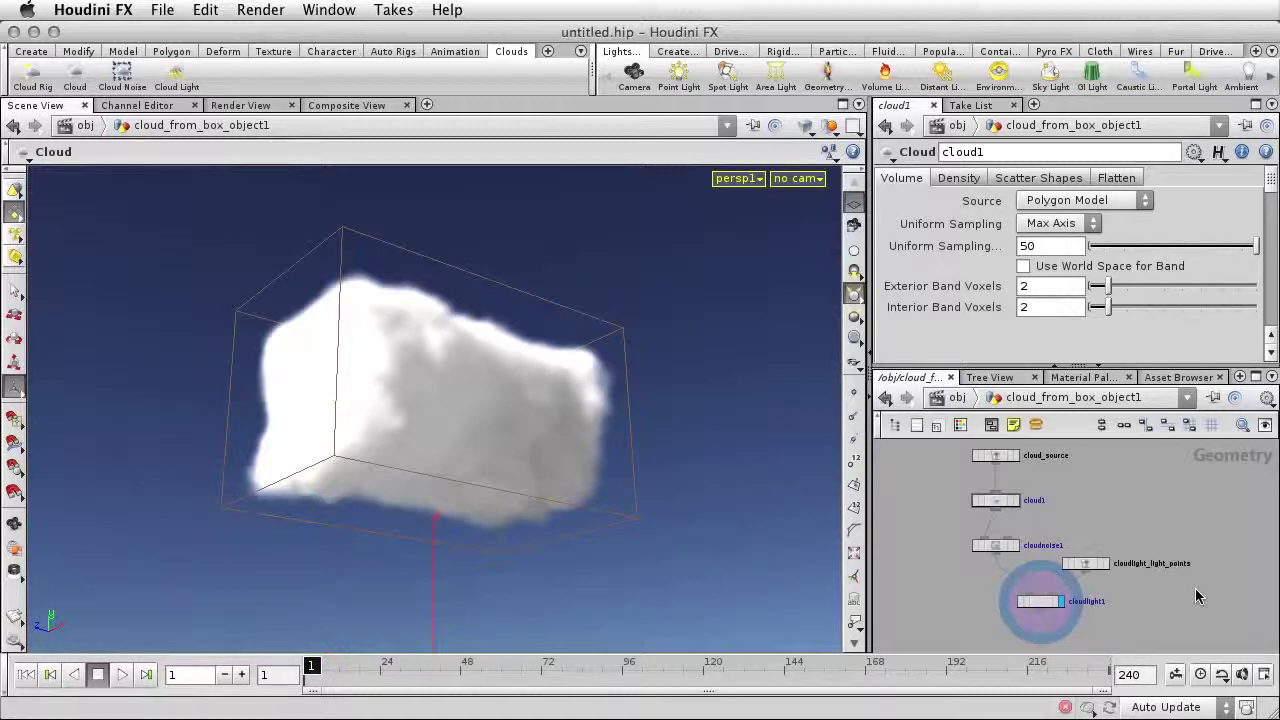
Set the uniform sampling value of the cloud1 node to 100 and enable Fill Source for its scatter shapes.
{"action": "left_click", "coordinate": [992, 504]}
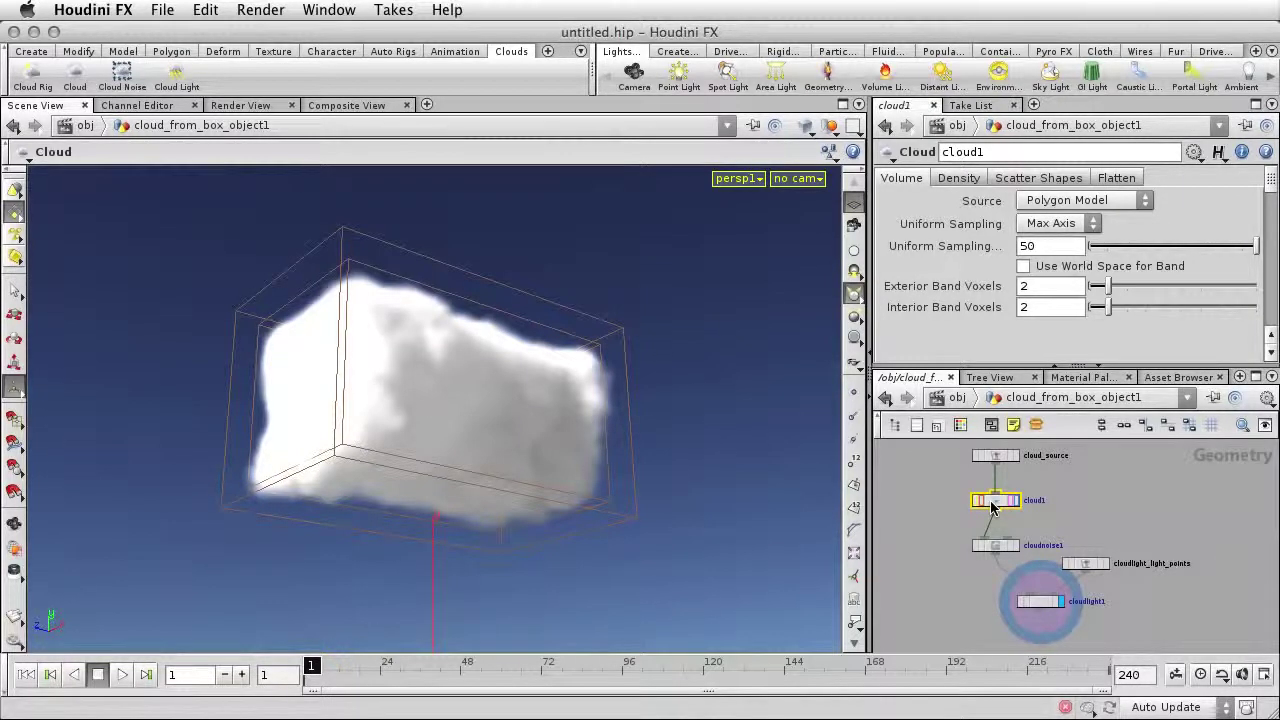
{"action": "double_click", "coordinate": [1022, 246]}
{"action": "type", "text": "100"}
{"action": "key", "text": "Return"}
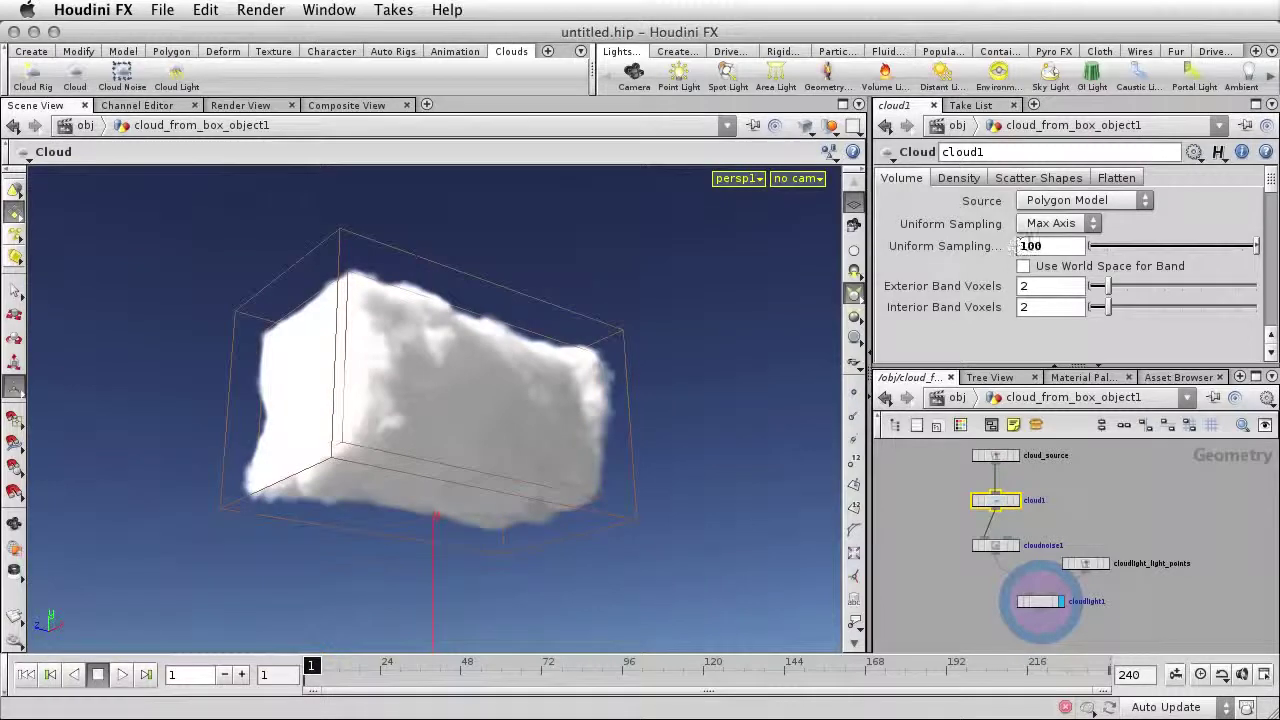
{"action": "left_click", "coordinate": [1007, 184]}
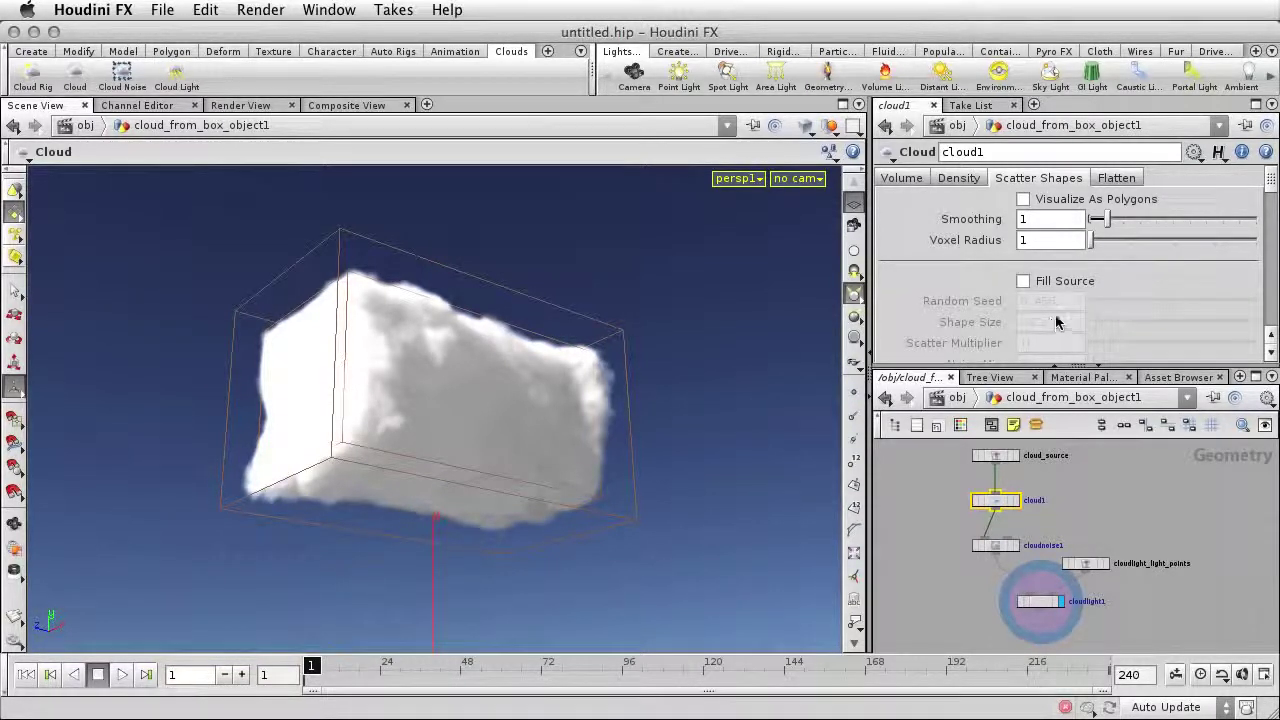
{"action": "left_click", "coordinate": [1023, 281]}
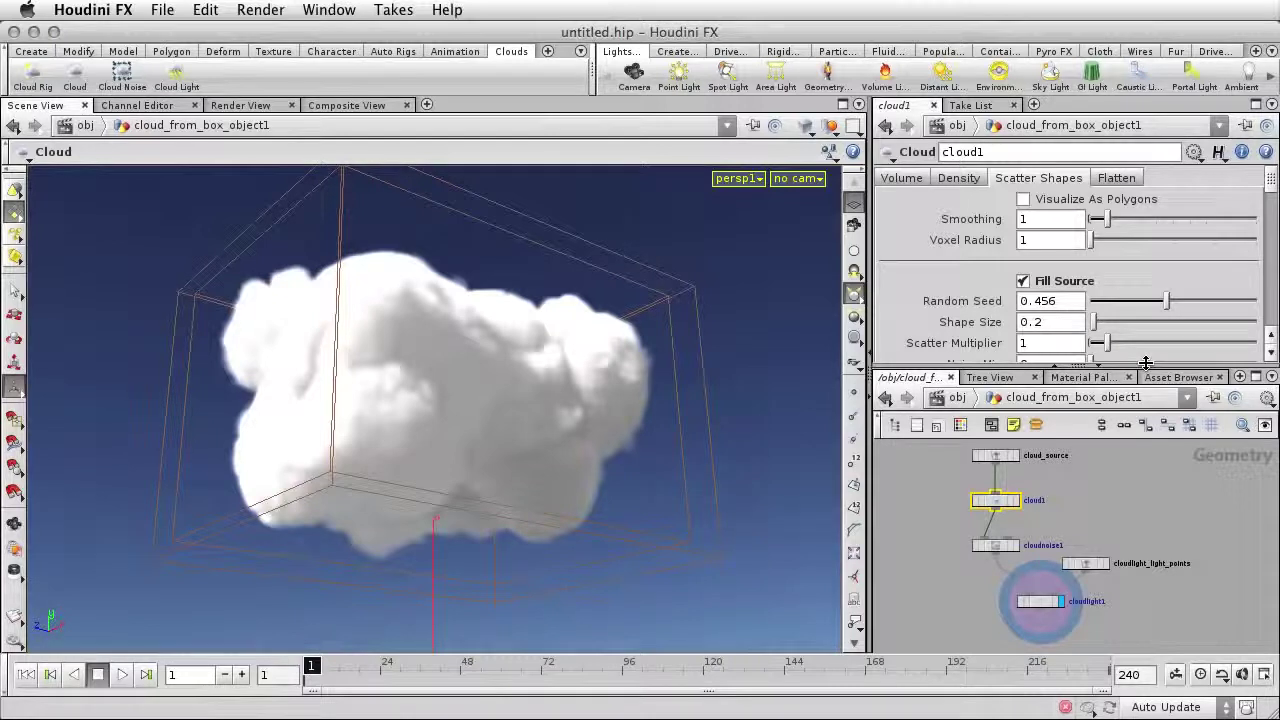
Display the cloud1 node's output and raise its Scatter Multiplier to about 1.99.
{"action": "left_click", "coordinate": [1016, 504]}
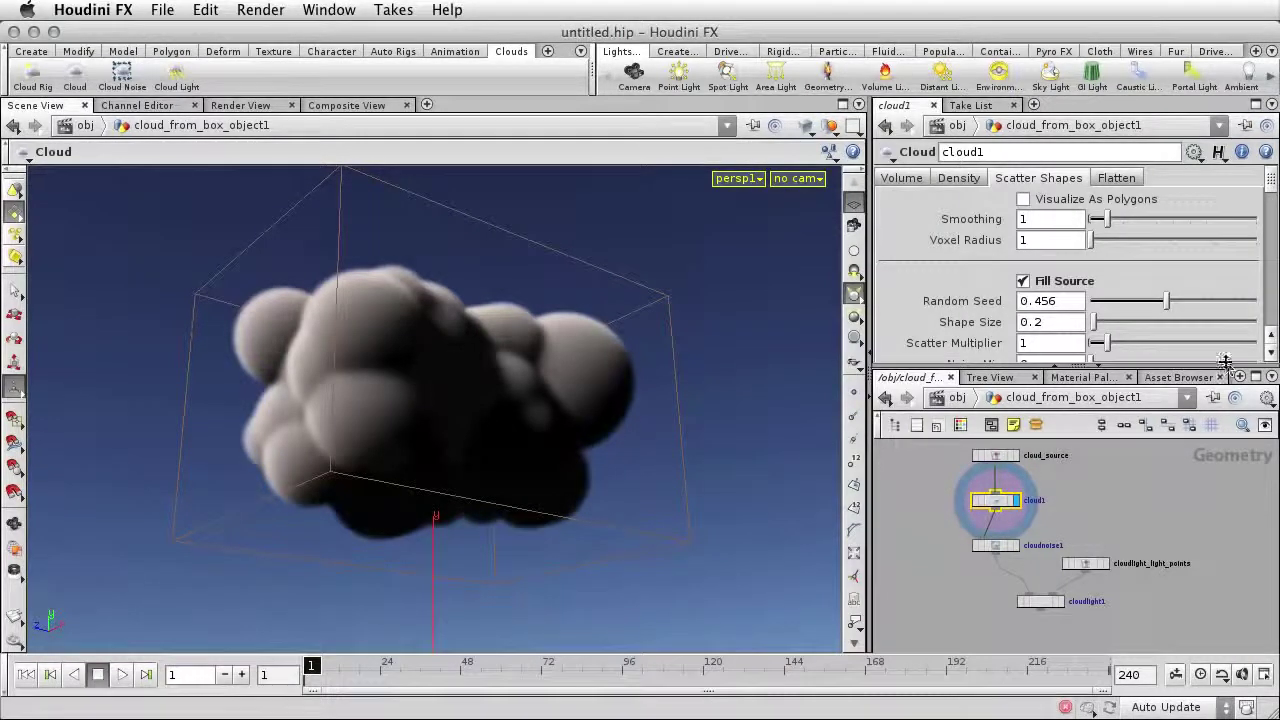
{"action": "left_click_drag", "start_coordinate": [1225, 364], "coordinate": [1225, 429]}
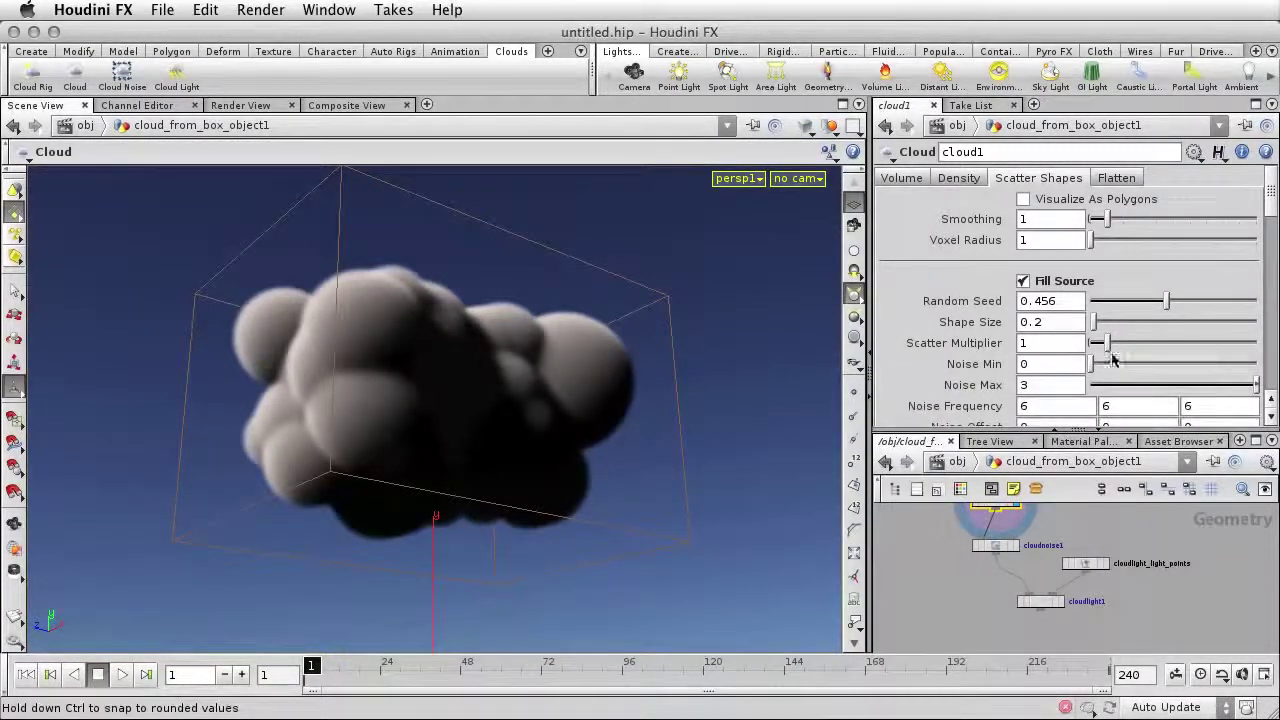
{"action": "mouse_move", "coordinate": [1101, 343]}
{"action": "left_mouse_down"}
{"action": "mouse_move", "coordinate": [1148, 344]}
{"action": "mouse_move", "coordinate": [1123, 343]}
{"action": "left_mouse_up"}
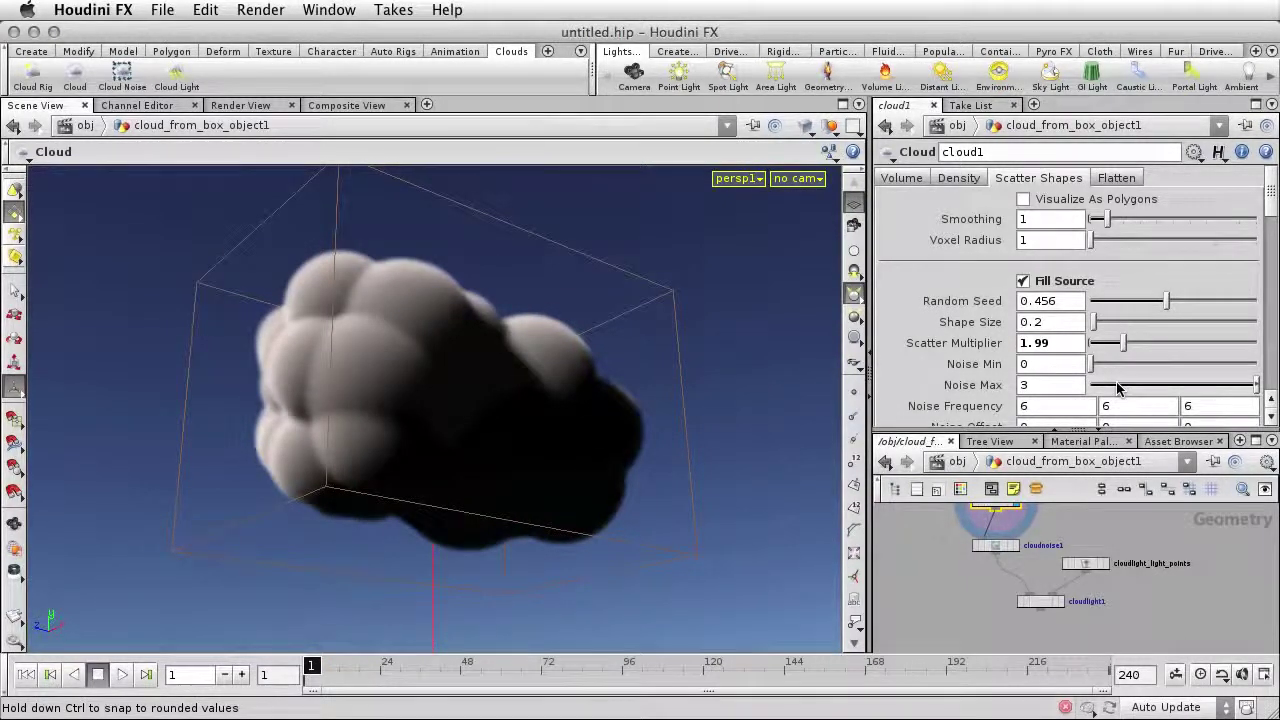
Try Shape Size values of 1.14, 0.3 and 0.1 on cloud1 and revert the parameter to its default.
{"action": "mouse_move", "coordinate": [1113, 325]}
{"action": "left_mouse_down"}
{"action": "mouse_move", "coordinate": [1098, 325]}
{"action": "mouse_move", "coordinate": [1110, 323]}
{"action": "left_mouse_up"}
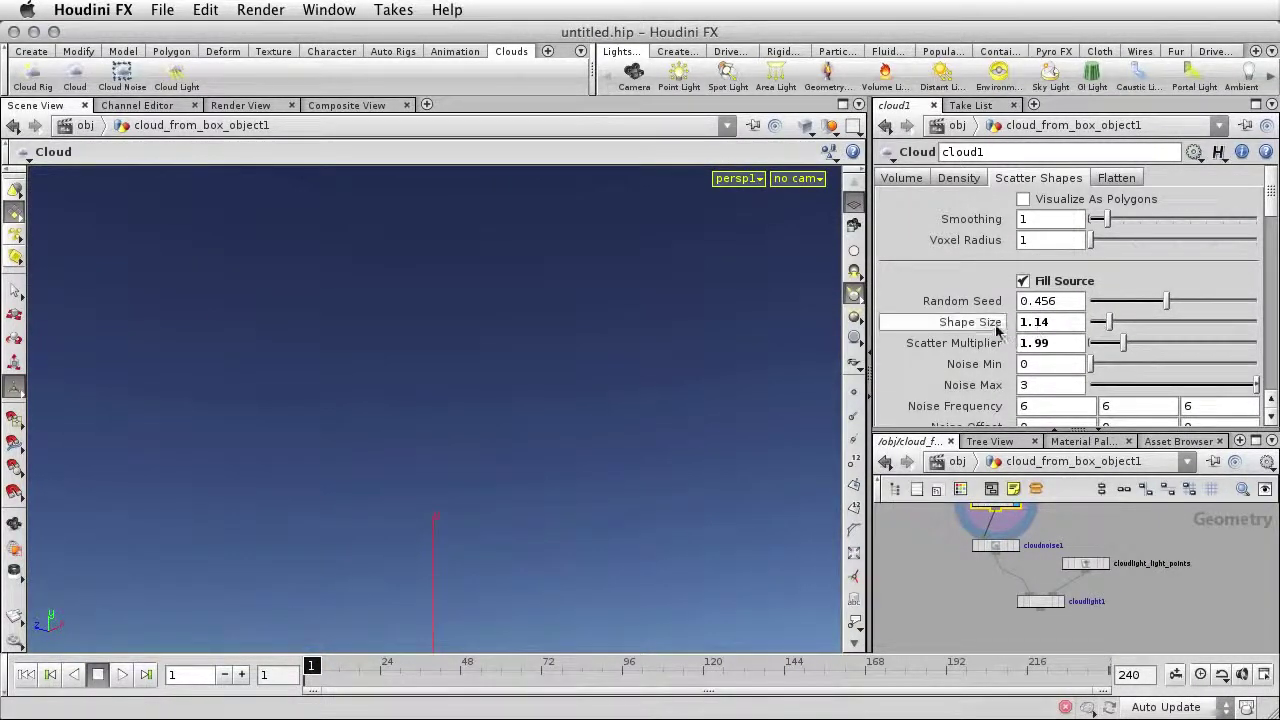
{"action": "right_click", "coordinate": [987, 330]}
{"action": "left_click", "coordinate": [1051, 325]}
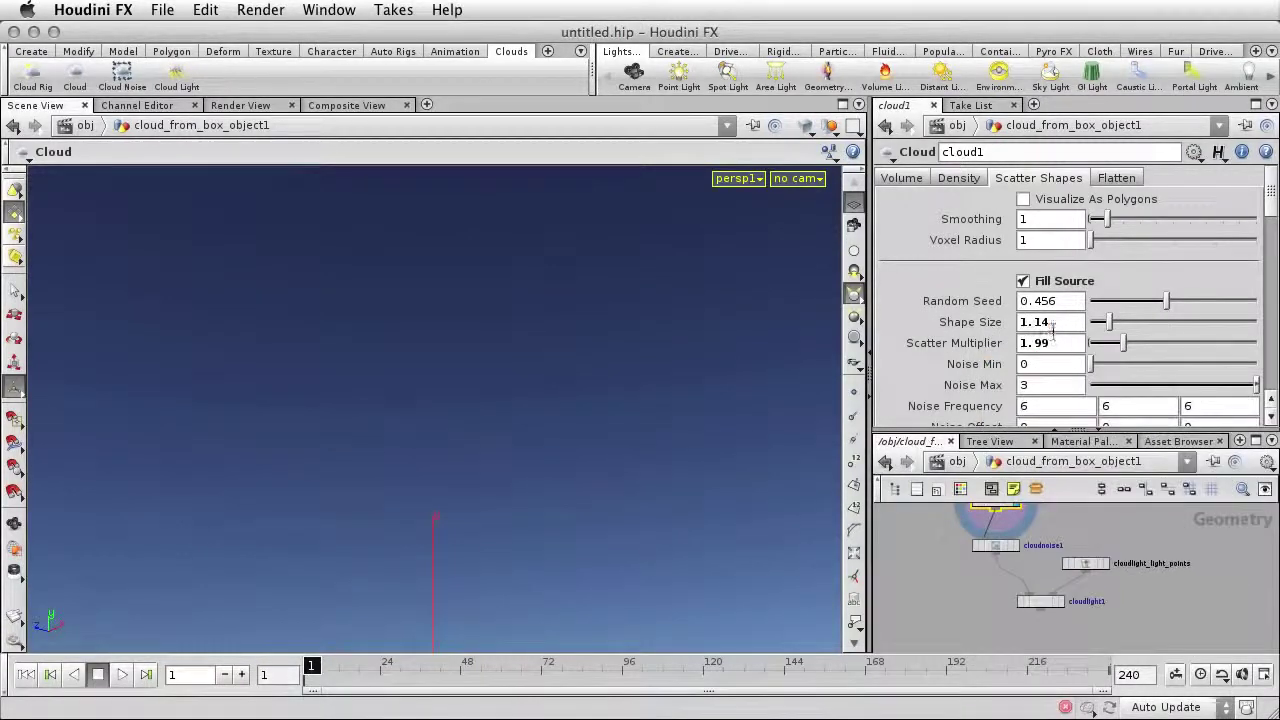
{"action": "left_click", "coordinate": [1051, 324]}
{"action": "left_click_drag", "start_coordinate": [1051, 325], "coordinate": [1019, 322]}
{"action": "type", "text": ".3"}
{"action": "key", "text": "Return"}
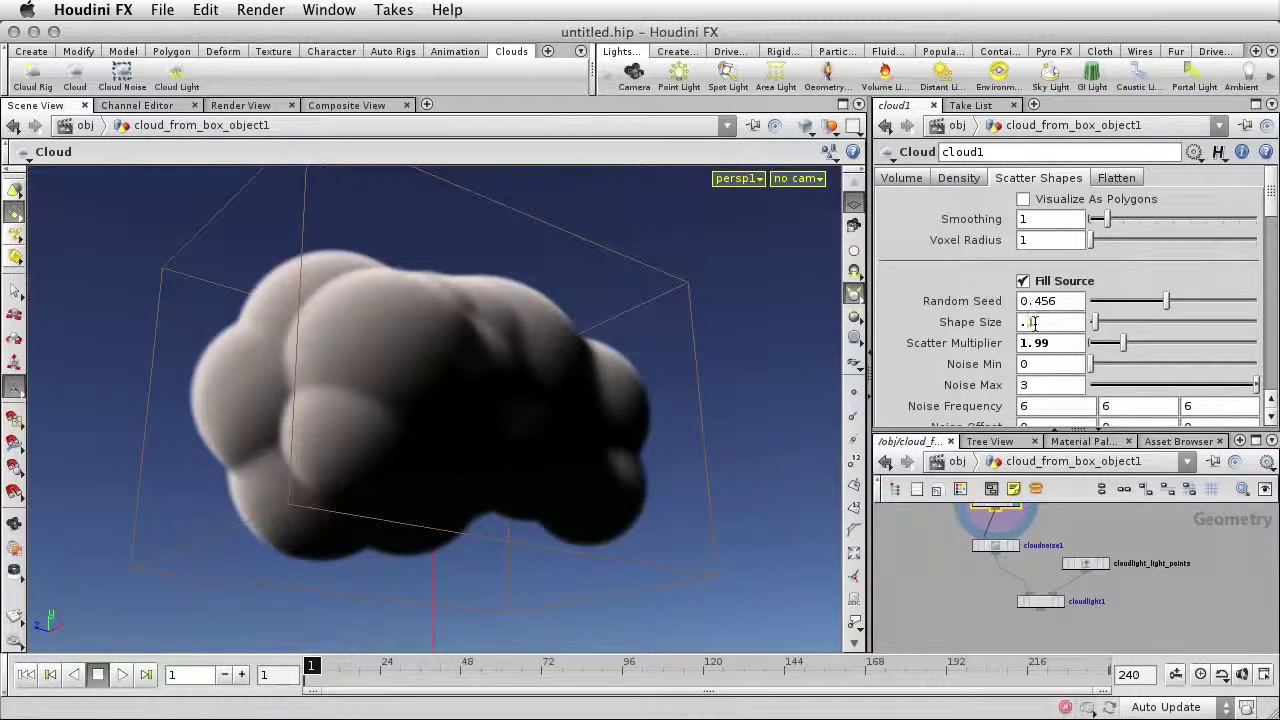
{"action": "type", "text": "1"}
{"action": "key", "text": "Return"}
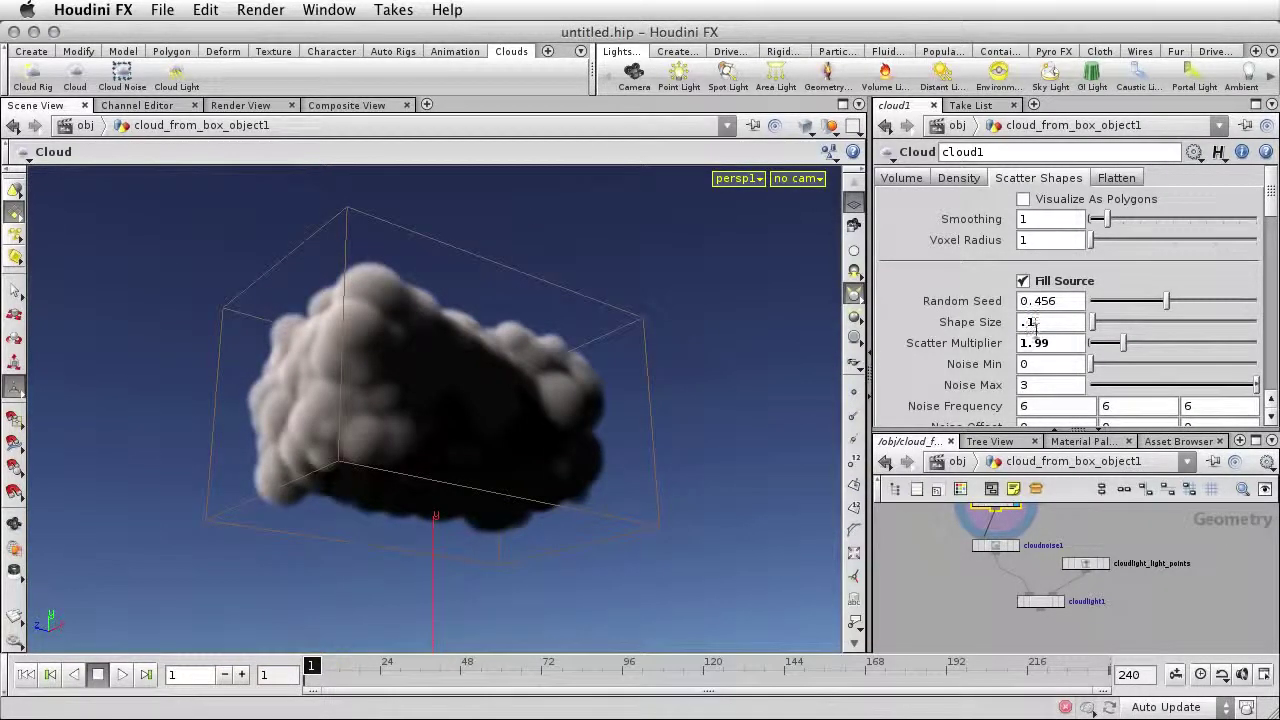
{"action": "right_click", "coordinate": [978, 322]}
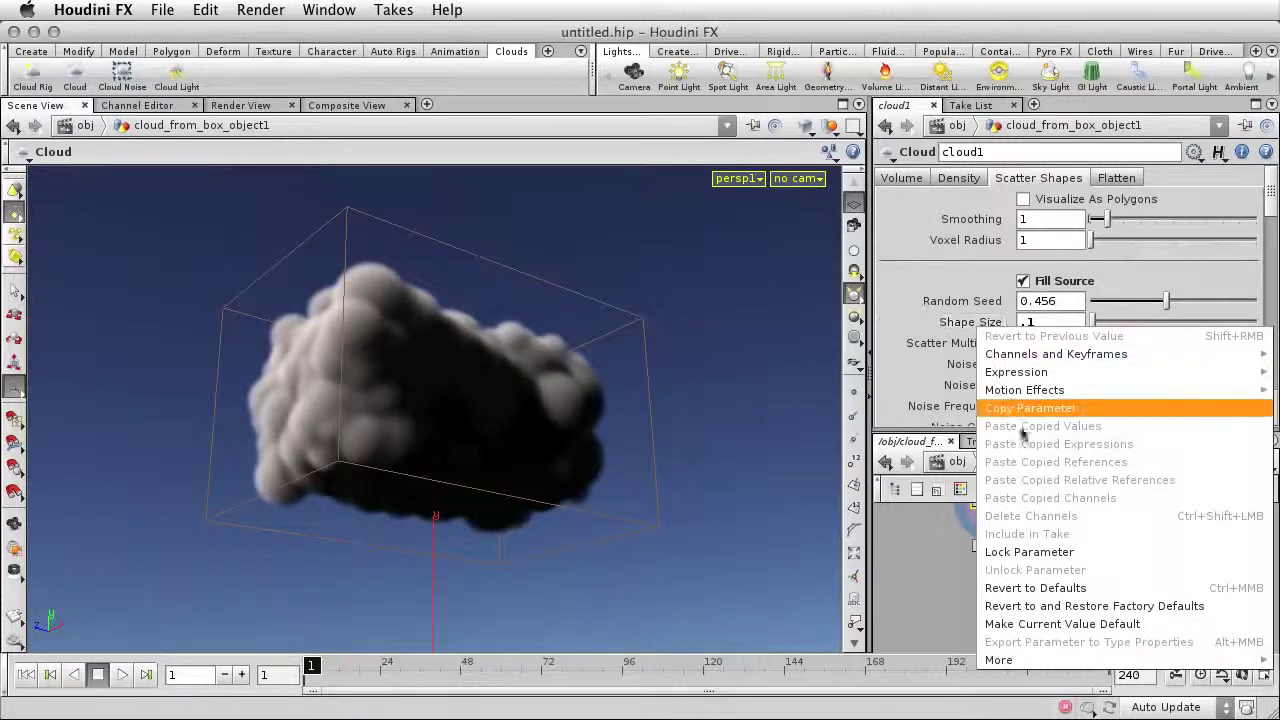
{"action": "left_click", "coordinate": [1062, 589]}
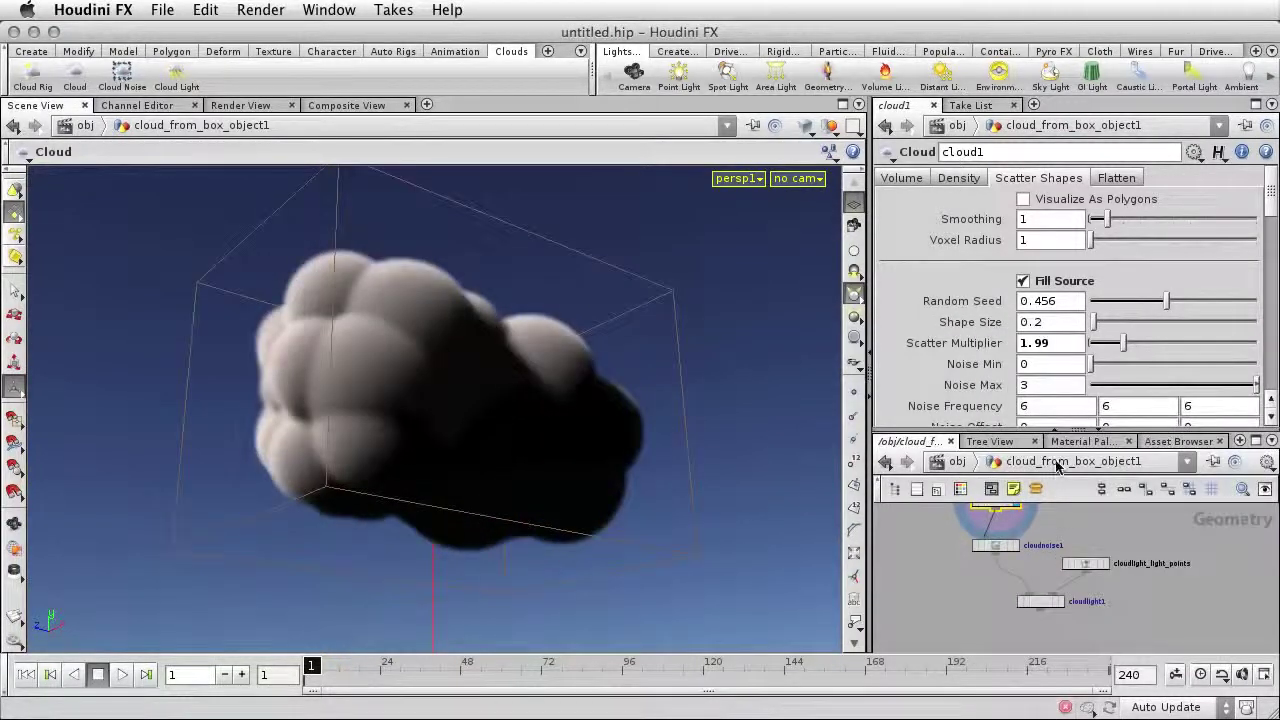
Set the Random Seed of cloud1's scatter shapes to about 0.398.
{"action": "left_click", "coordinate": [1136, 301]}
{"action": "left_click", "coordinate": [1156, 301]}
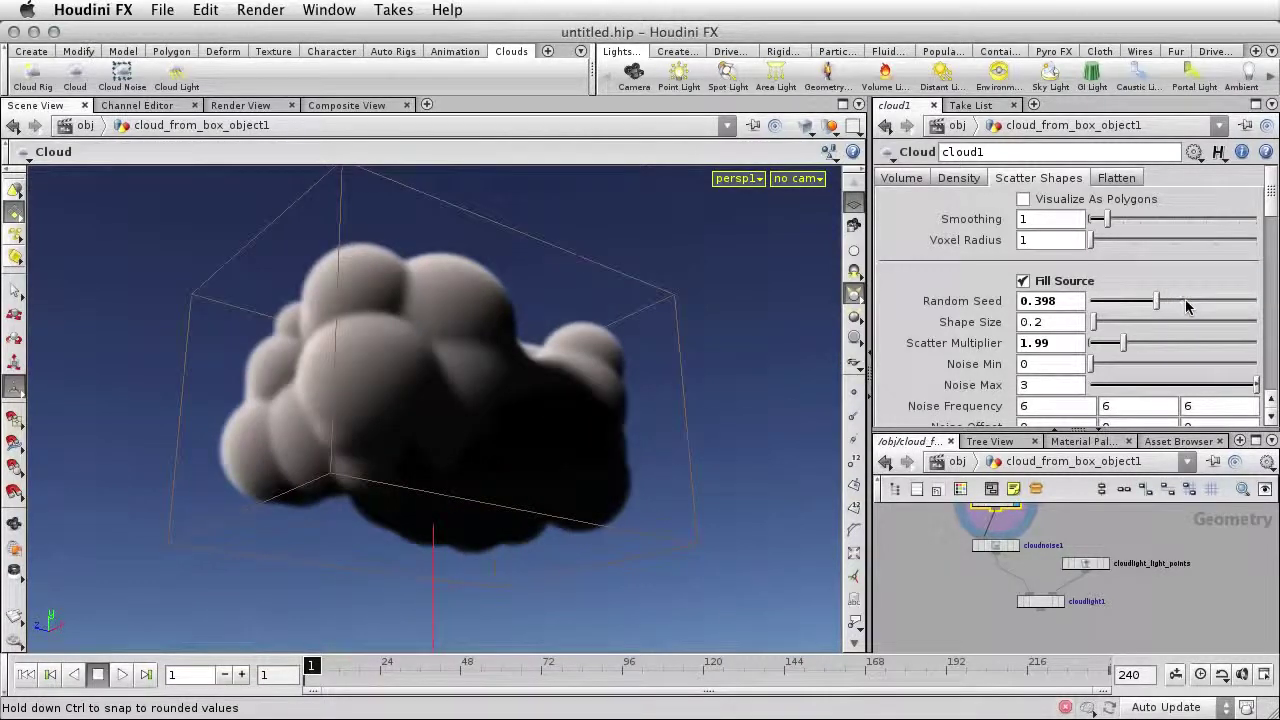
Set the Random Seed of cloud1's scatter shapes to about 0.783 and display the outputs of cloudnoise1 and cloudlight1 in turn.
{"action": "left_click", "coordinate": [1186, 301]}
{"action": "left_click", "coordinate": [1219, 302]}
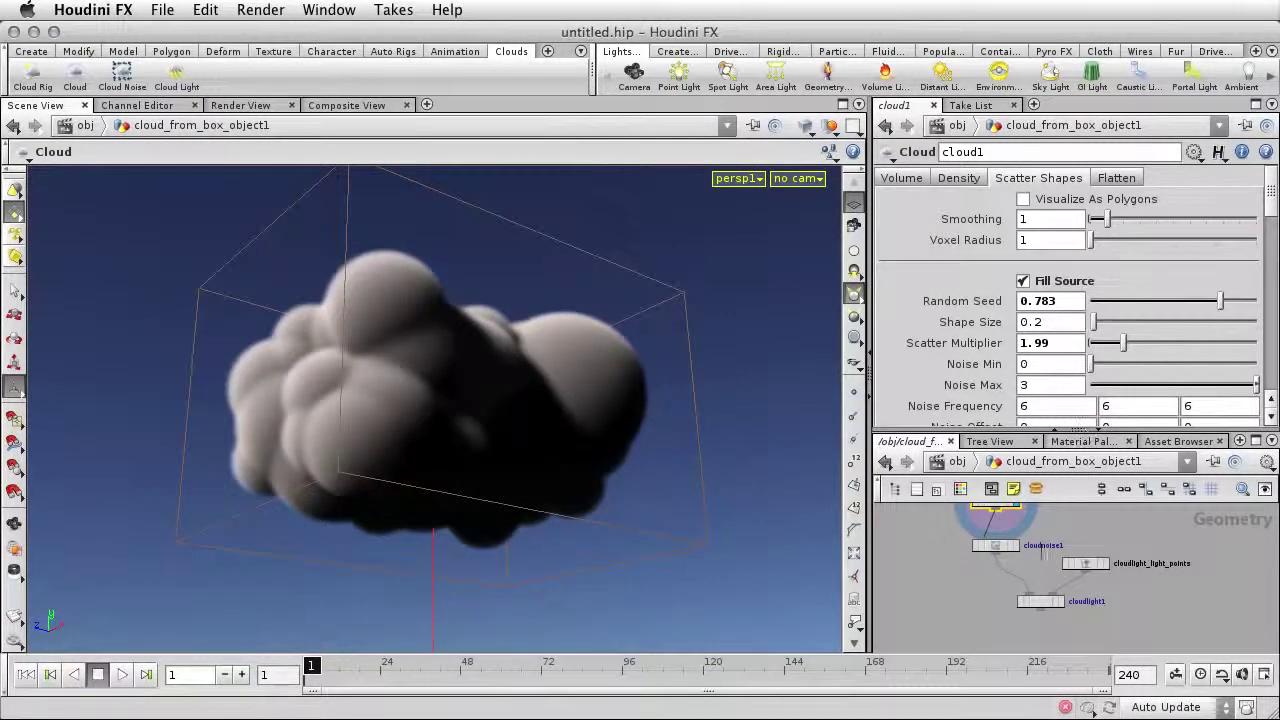
{"action": "mouse_move", "coordinate": [1017, 551]}
{"action": "left_click", "coordinate": [1018, 549]}
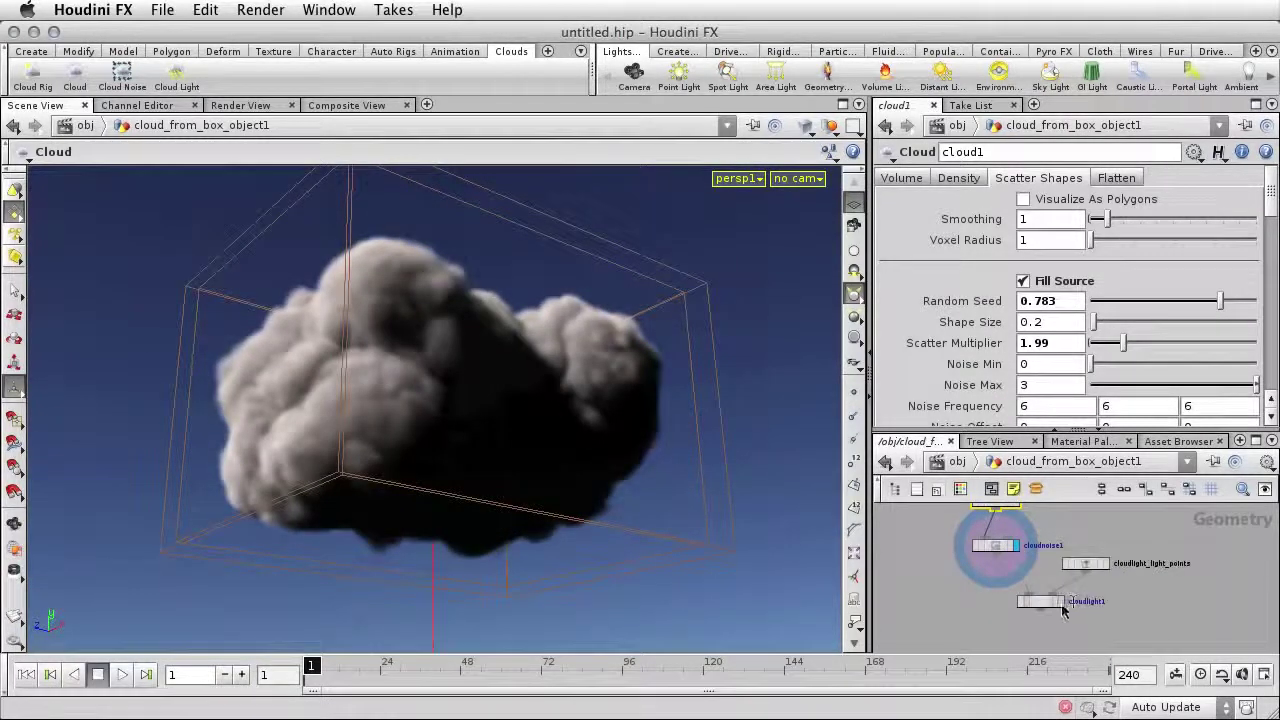
{"action": "left_click", "coordinate": [1040, 612]}
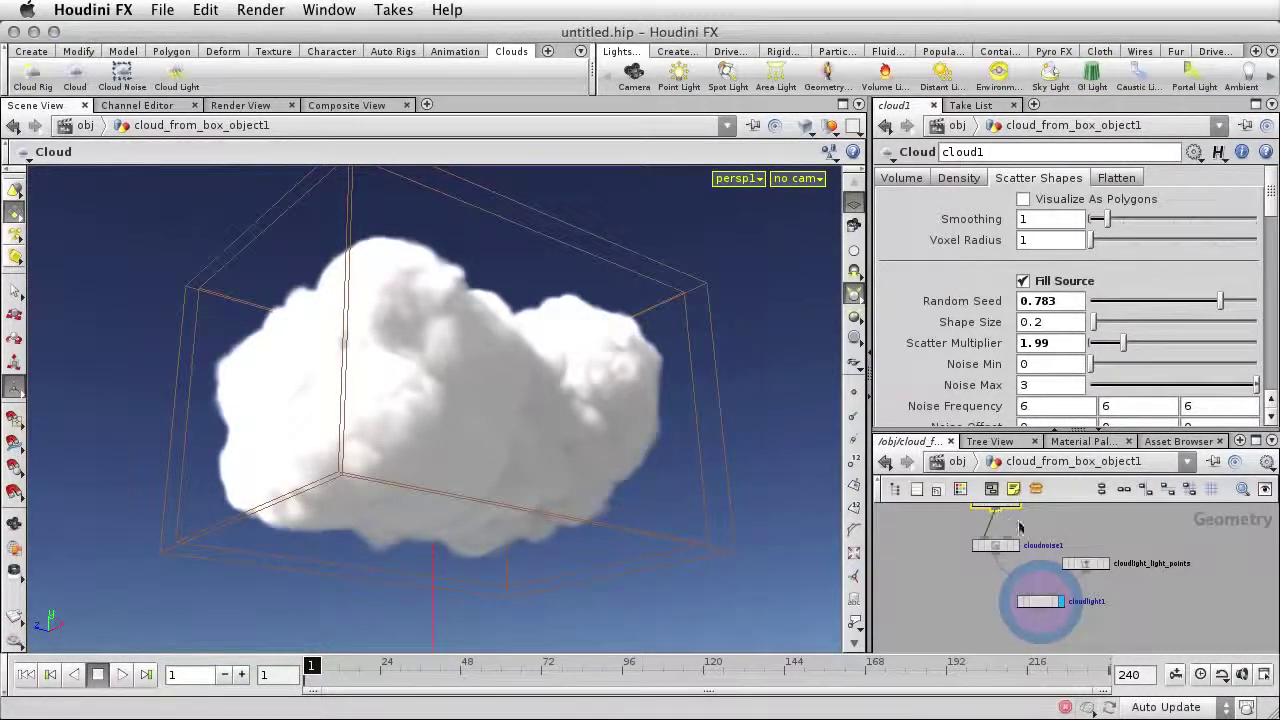
Set the Smoothing of cloud1's scatter shapes to 3.
{"action": "middle_click_drag", "start_coordinate": [1184, 524], "coordinate": [1179, 554]}
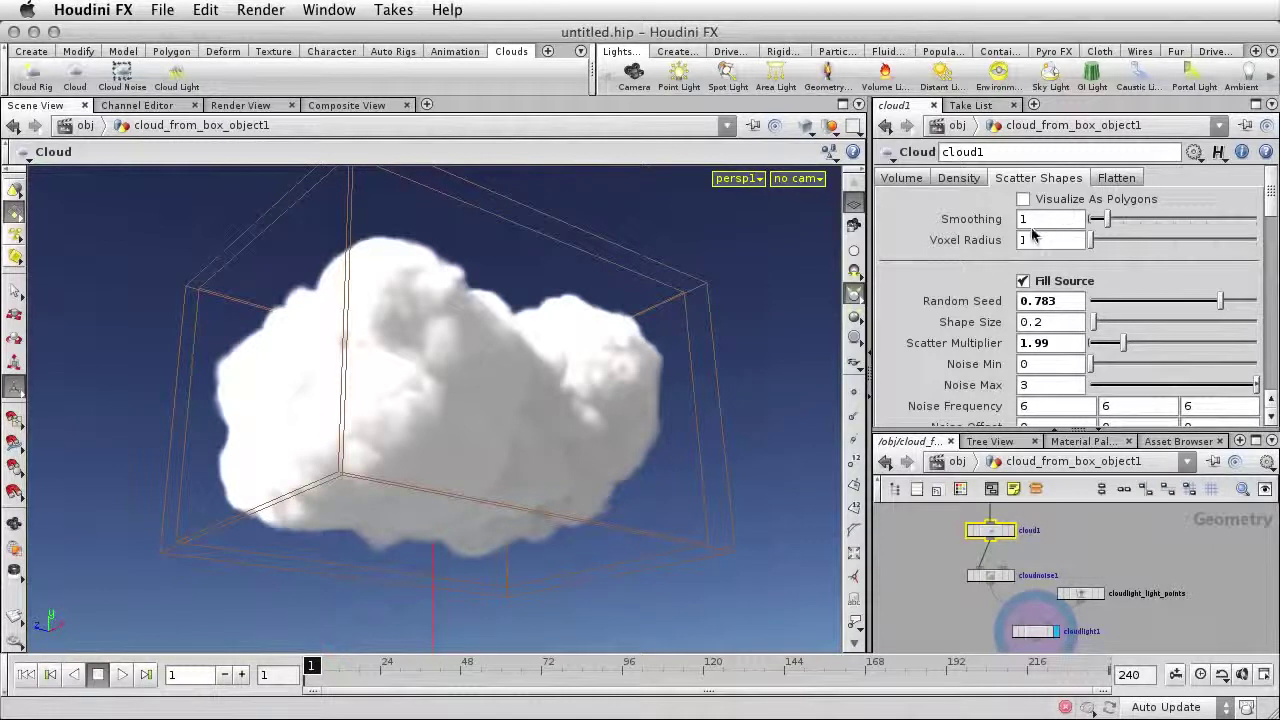
{"action": "left_click_drag", "start_coordinate": [1030, 220], "coordinate": [1013, 222]}
{"action": "type", "text": "3"}
{"action": "key", "text": "Return"}
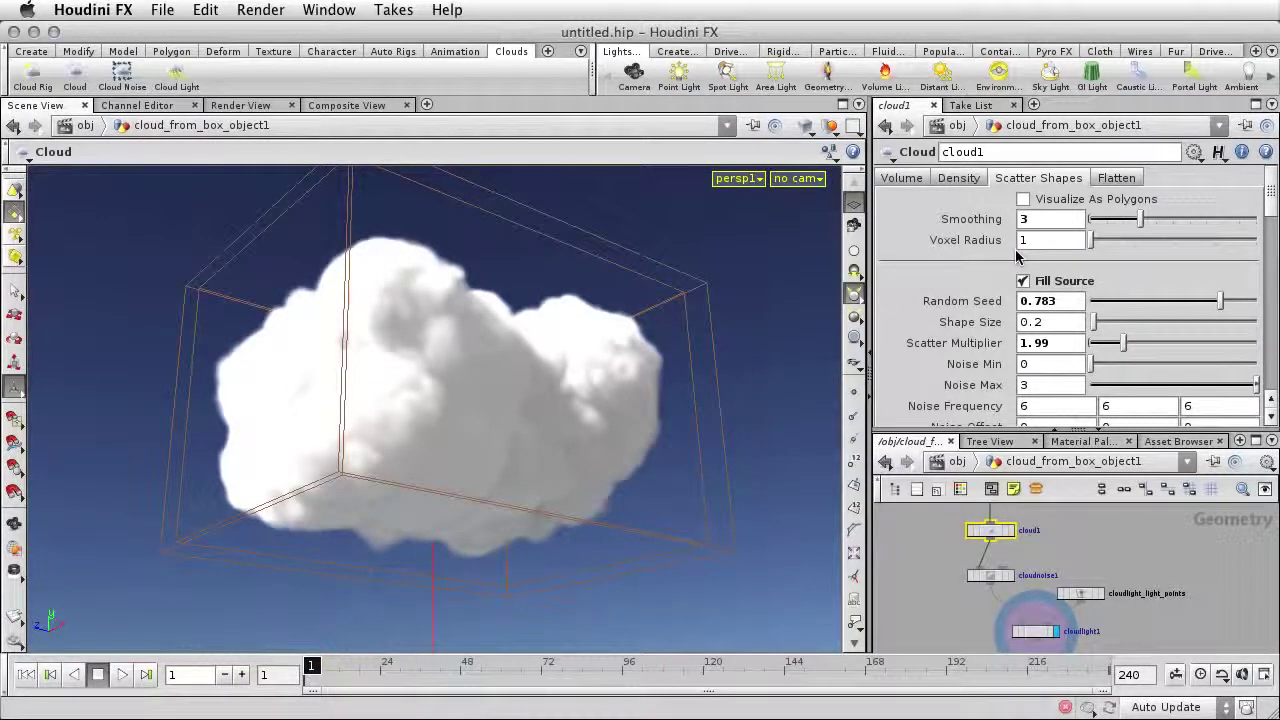
Move the first point of cloud1's Density Remap ramp to a position of about 0.724.
{"action": "left_click", "coordinate": [958, 178]}
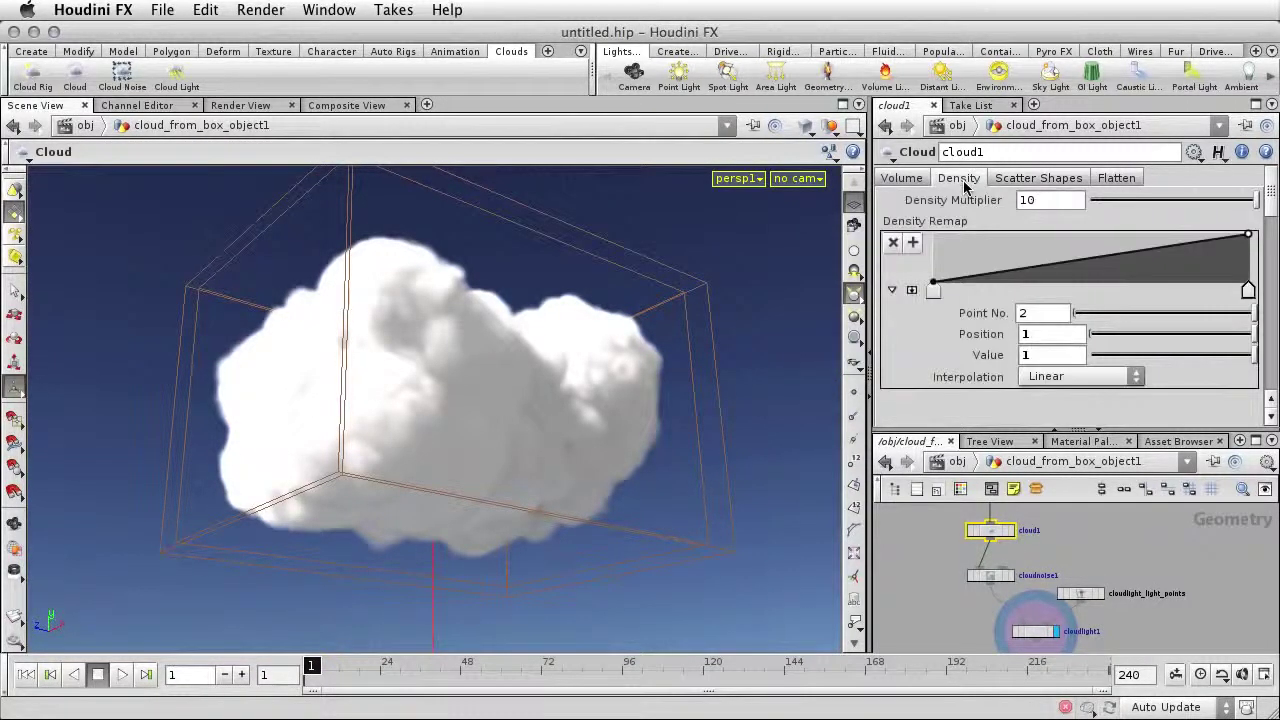
{"action": "left_click_drag", "start_coordinate": [933, 289], "coordinate": [941, 289]}
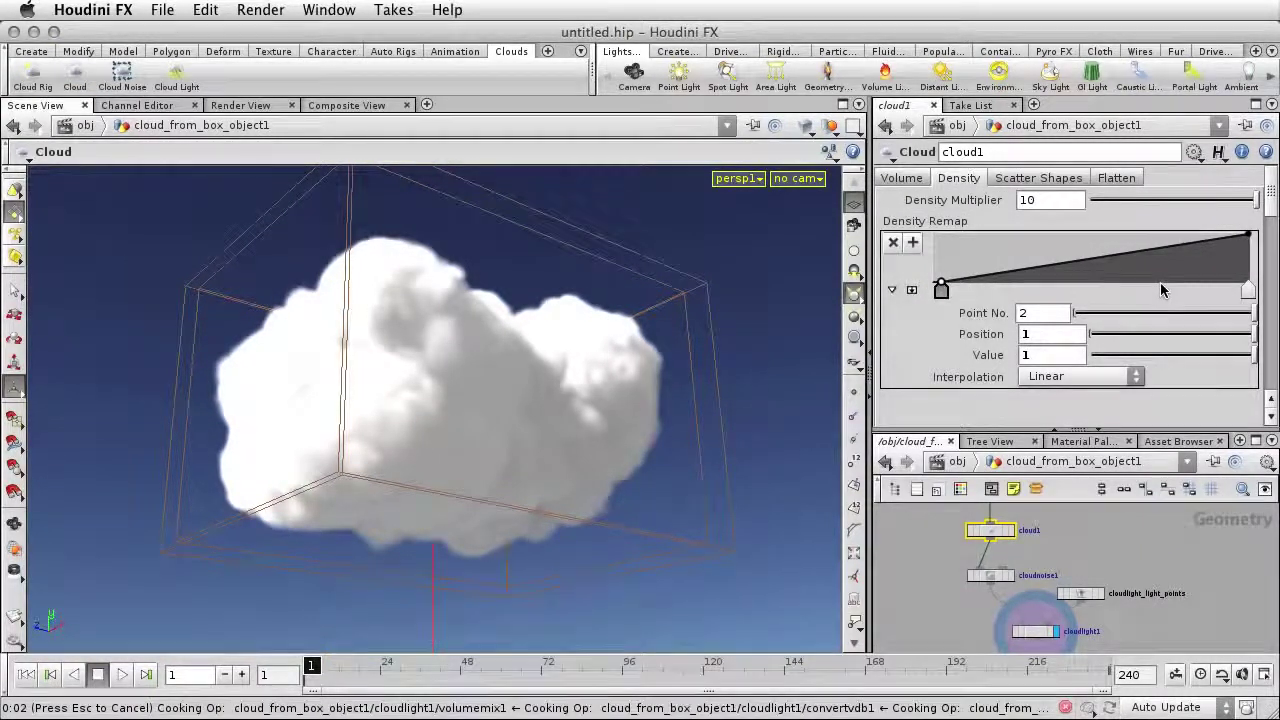
{"action": "left_click_drag", "start_coordinate": [1162, 290], "coordinate": [1160, 287]}
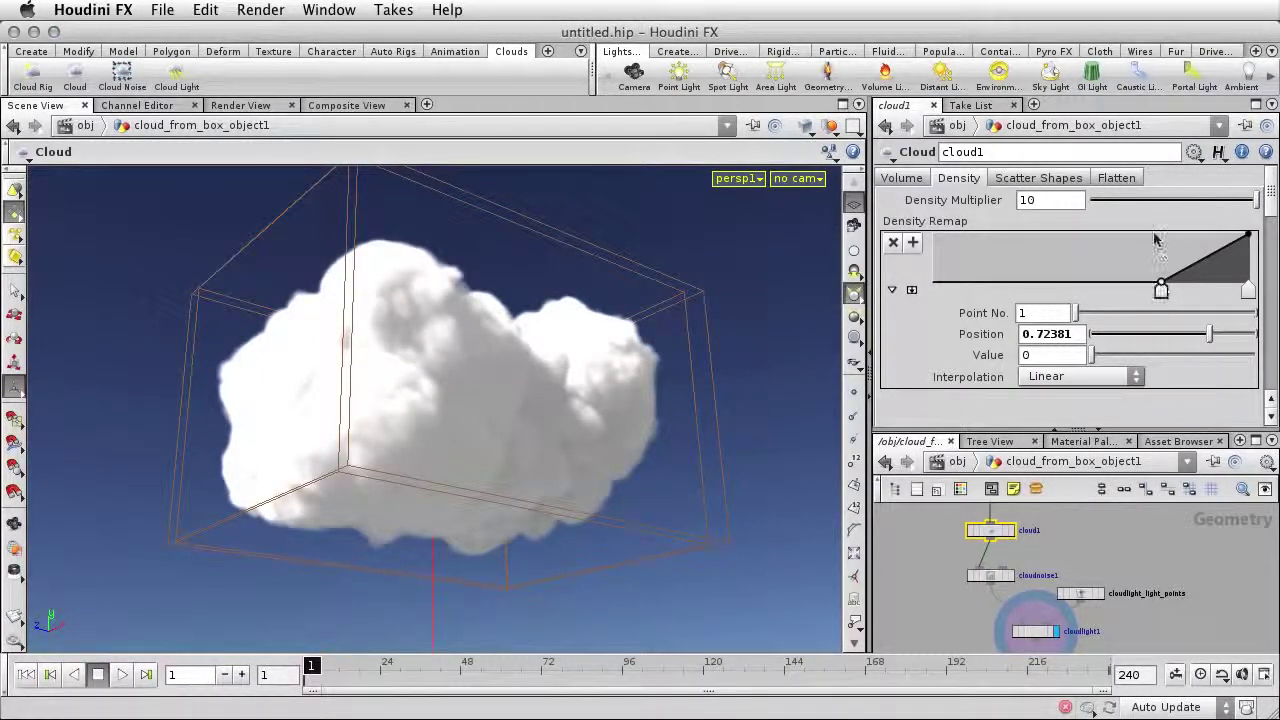
Enable Secondary Shapes in cloud1's scatter settings and display the cloud1 node's output.
{"action": "left_click", "coordinate": [1038, 179]}
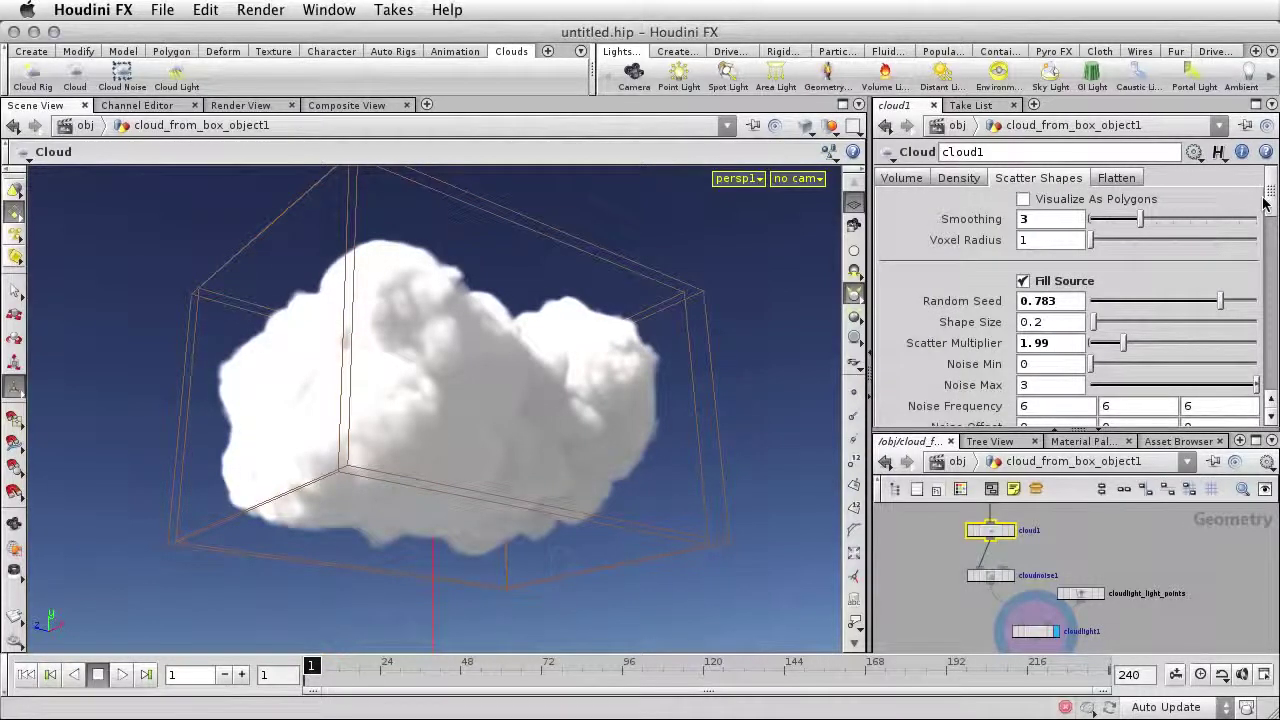
{"action": "scroll", "coordinate": [1270, 256], "scroll_direction": "down", "scroll_amount": 5}
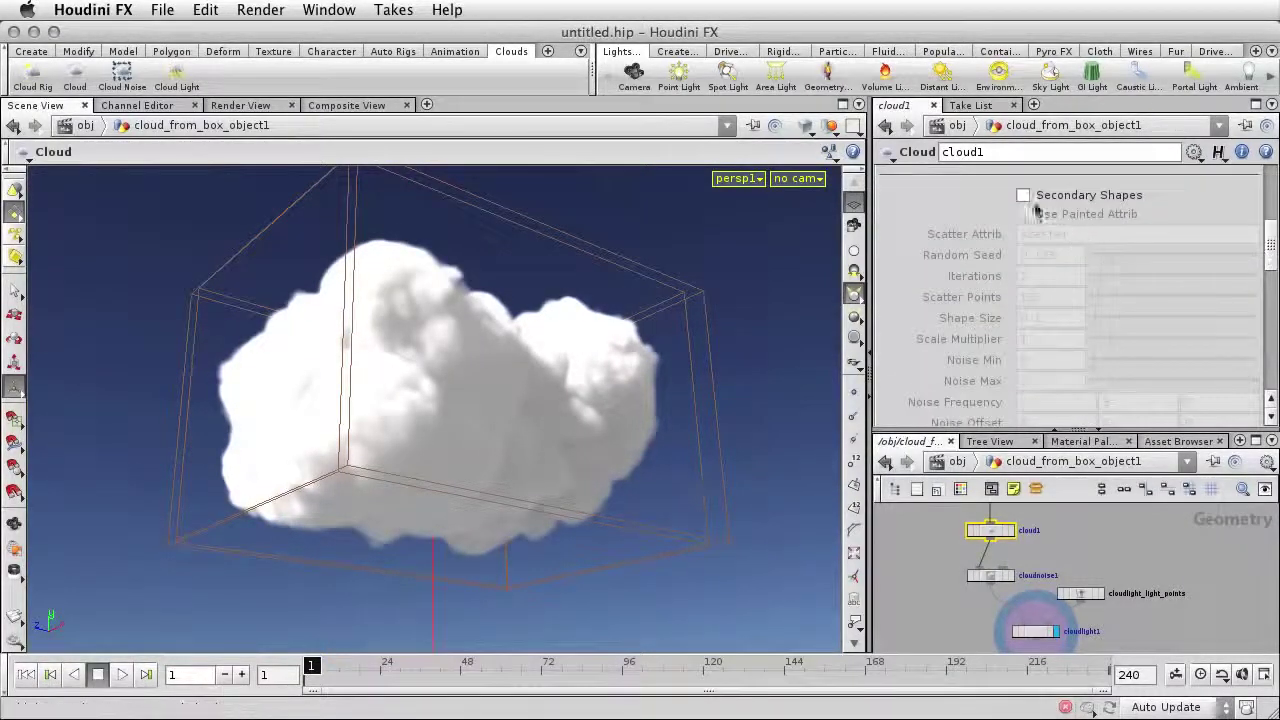
{"action": "left_click", "coordinate": [1023, 195]}
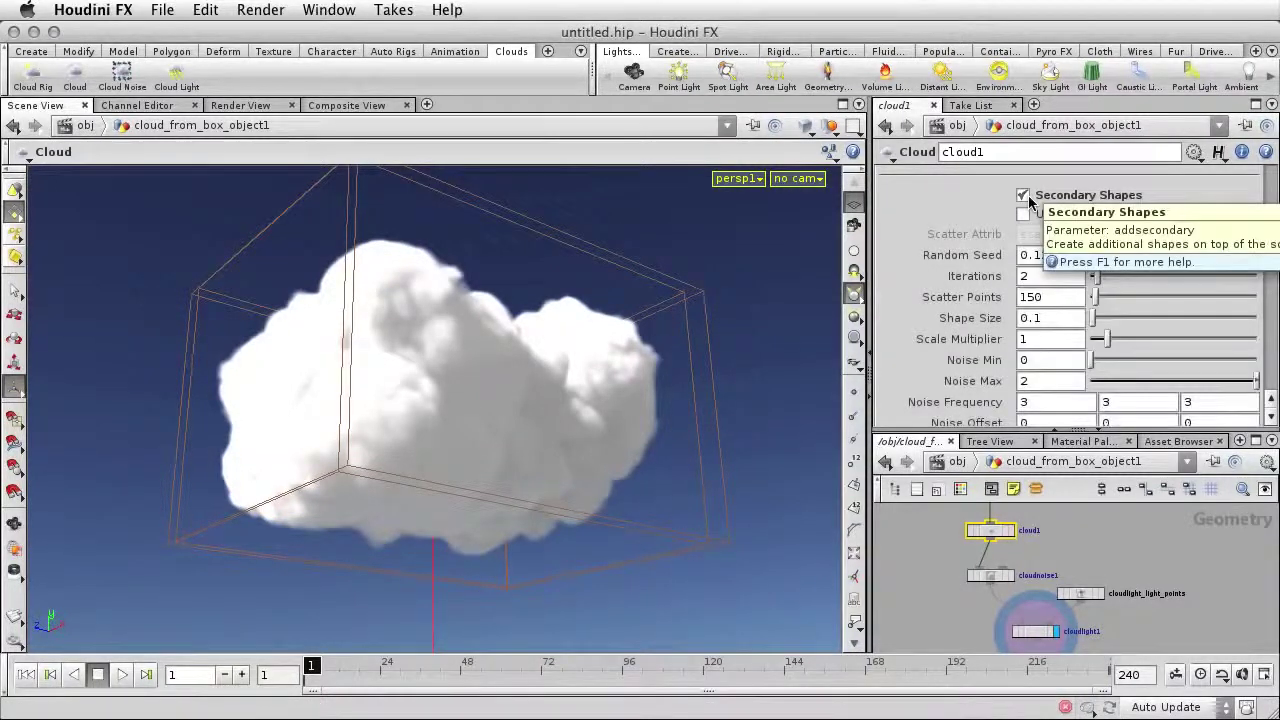
{"action": "left_click", "coordinate": [1011, 533]}
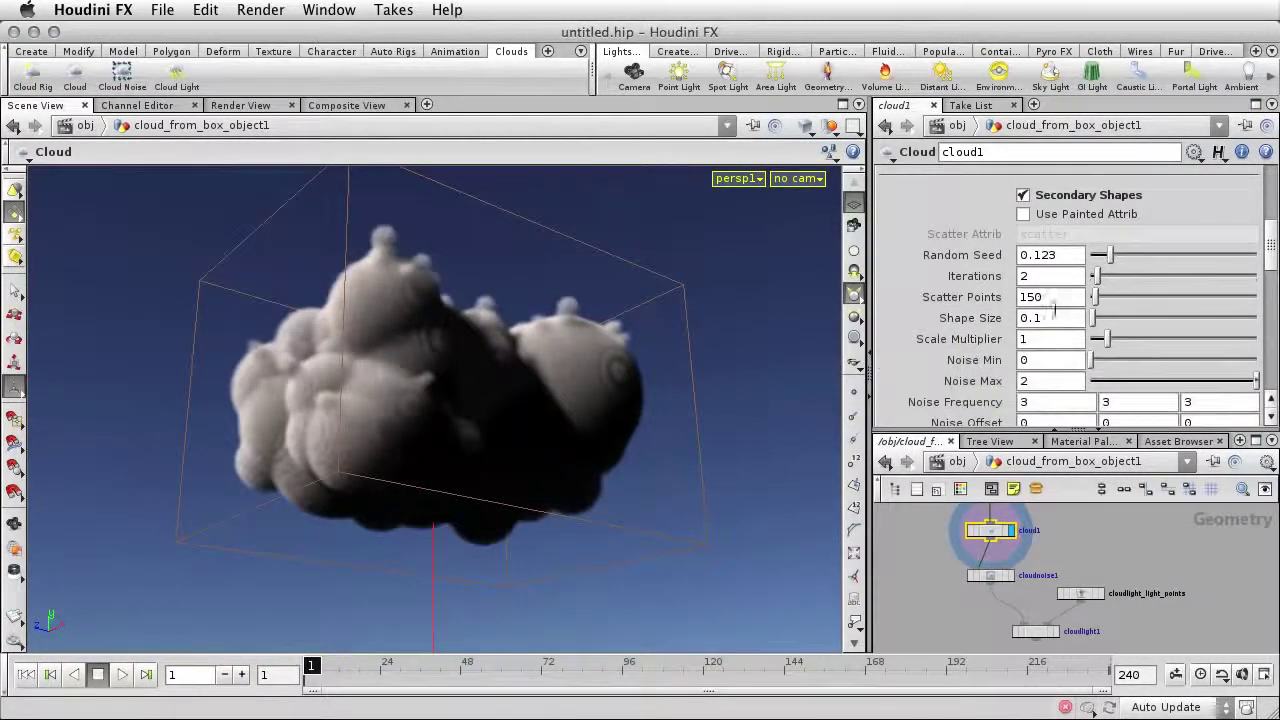
Set the secondary shapes' Scatter Points to 300 and Iterations to 10 on cloud1.
{"action": "left_click_drag", "start_coordinate": [1045, 297], "coordinate": [1018, 297]}
{"action": "type", "text": "300"}
{"action": "key", "text": "Return"}
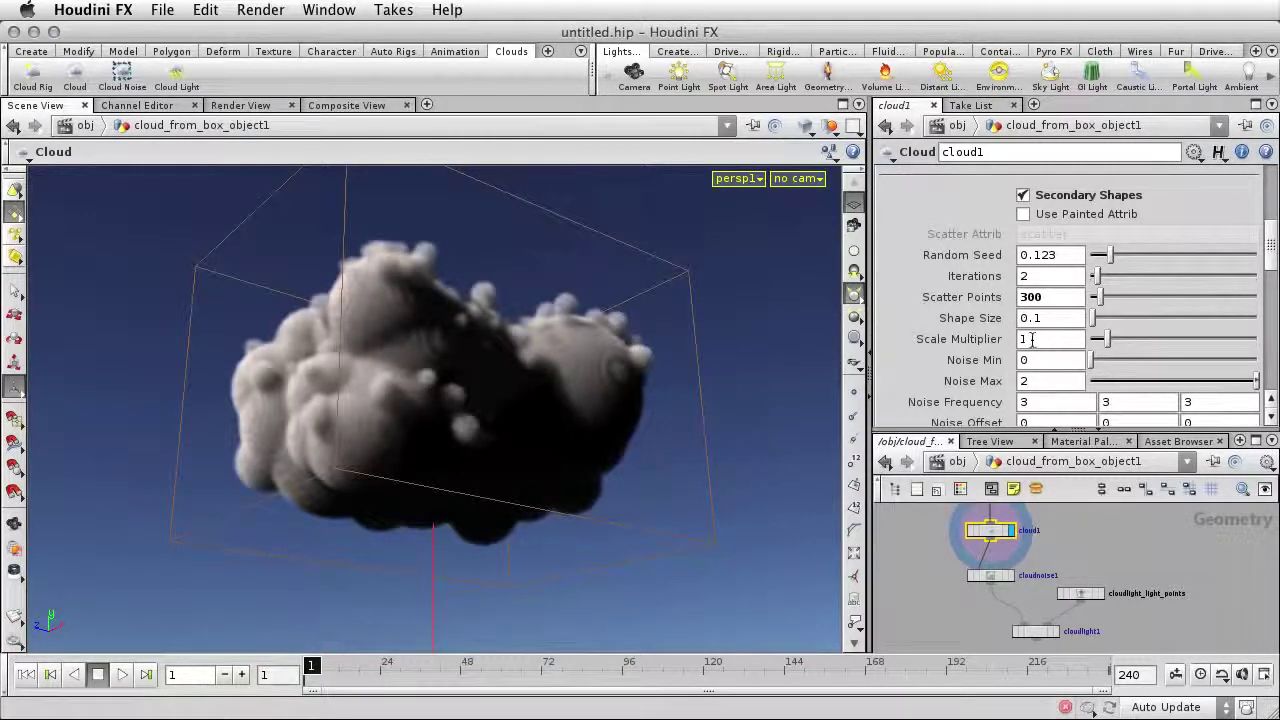
{"action": "double_click", "coordinate": [1018, 277]}
{"action": "type", "text": "10"}
{"action": "key", "text": "Return"}
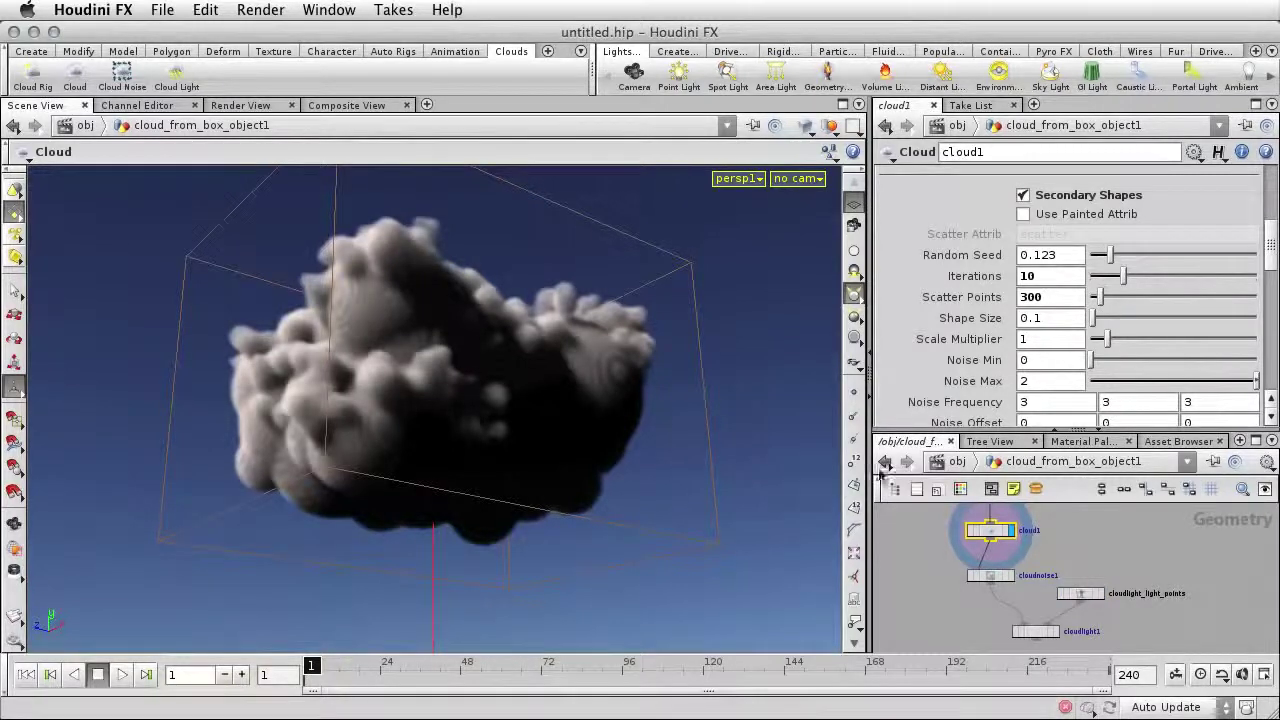
Enable Flatten on the cloud1 node and set the Y value of its Flatten Origin to 4.
{"action": "left_click_drag", "start_coordinate": [1268, 250], "coordinate": [1268, 186]}
{"action": "left_click", "coordinate": [1117, 178]}
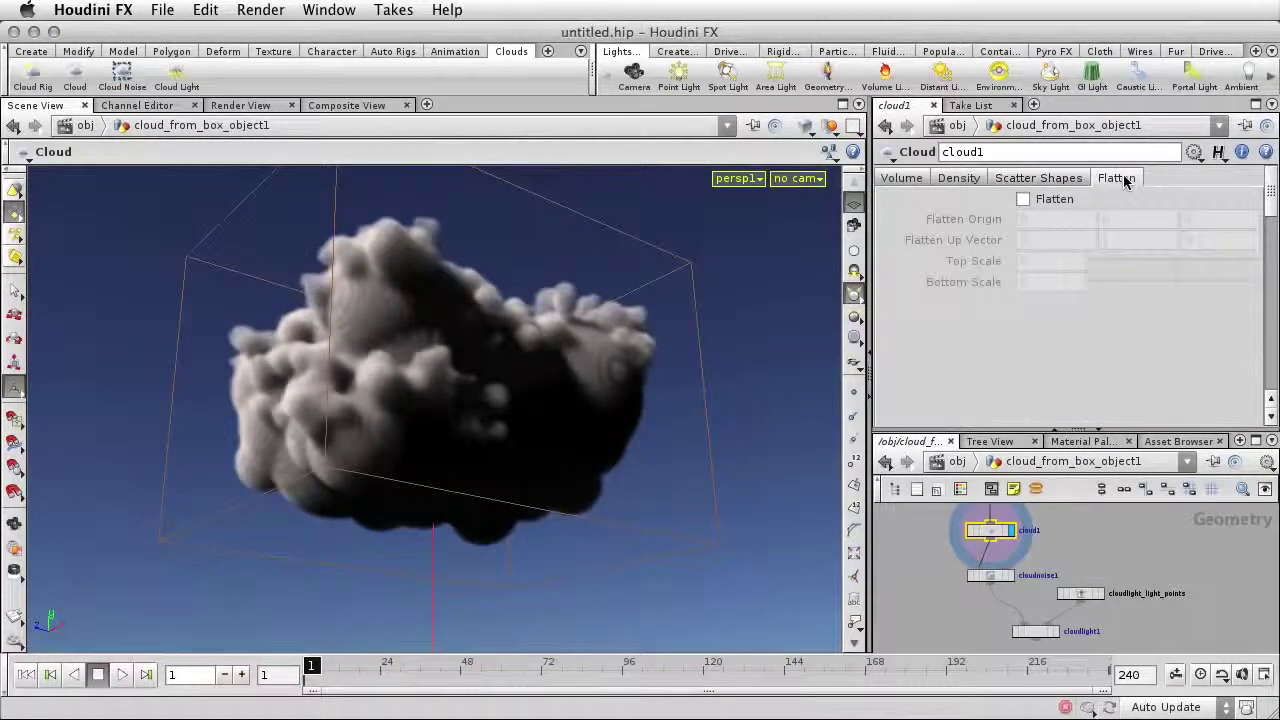
{"action": "left_click", "coordinate": [1023, 199]}
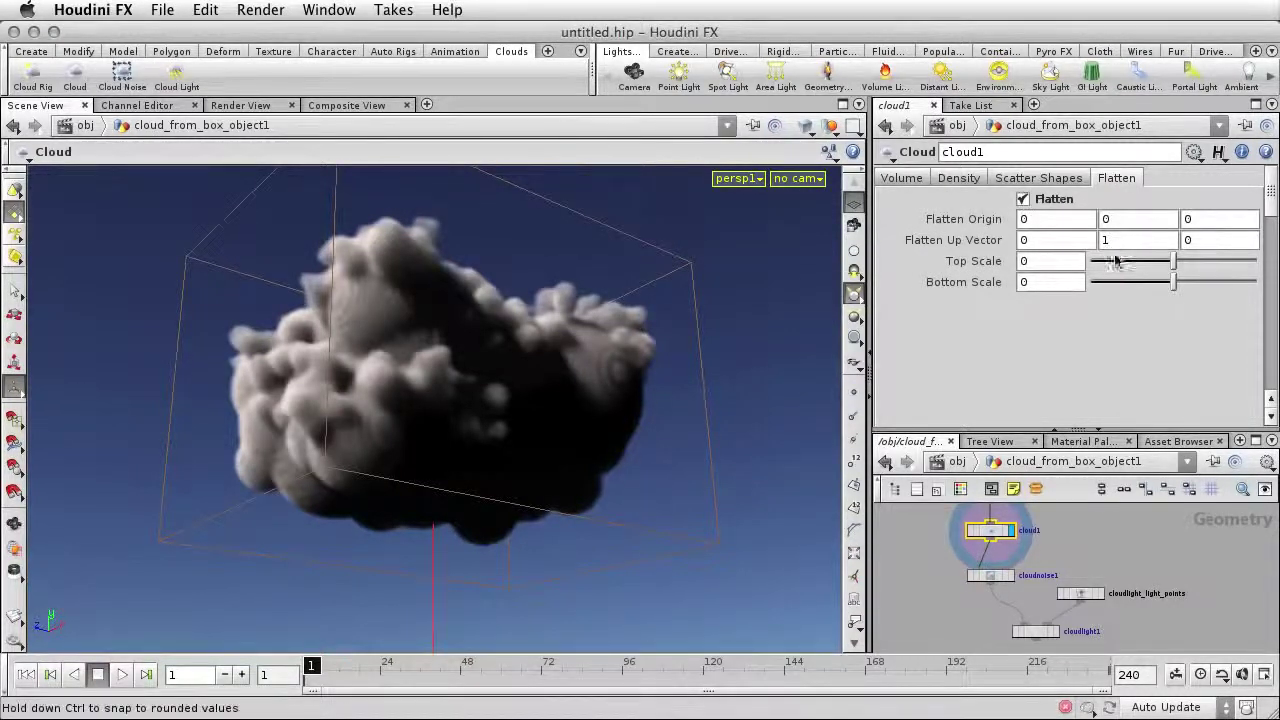
{"action": "left_click", "coordinate": [1104, 219]}
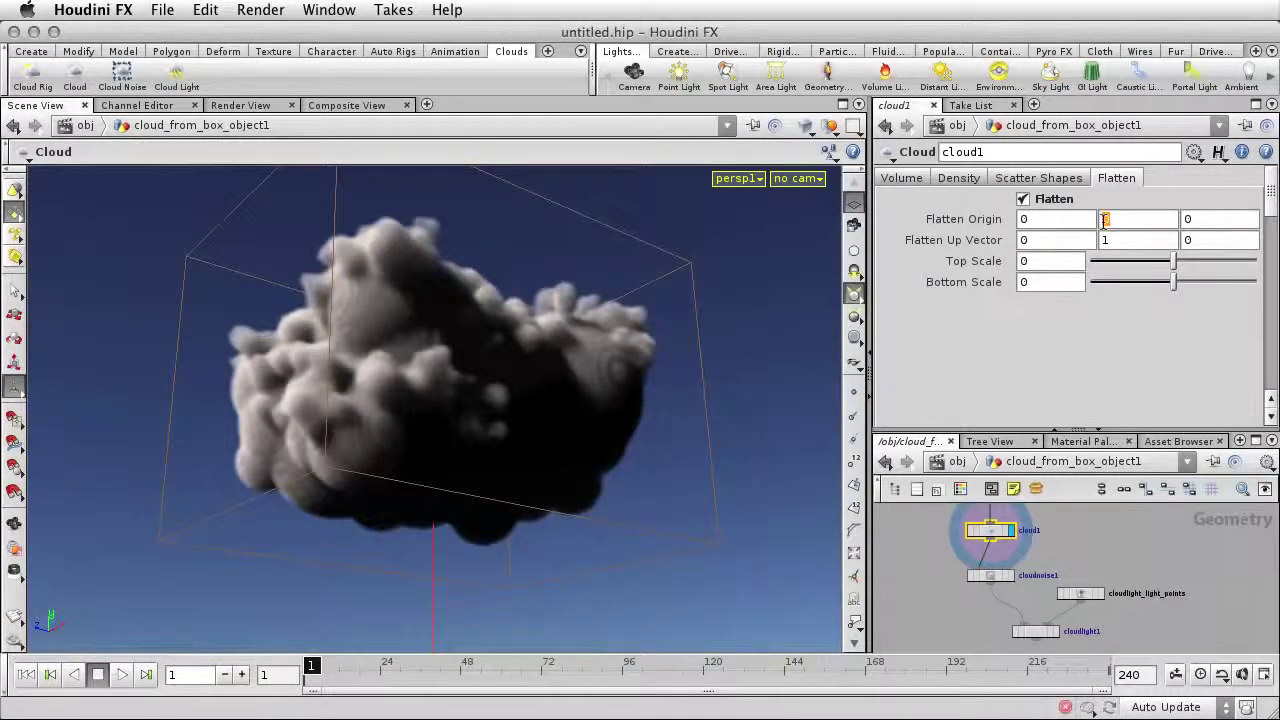
{"action": "type", "text": "4"}
{"action": "key", "text": "Return"}
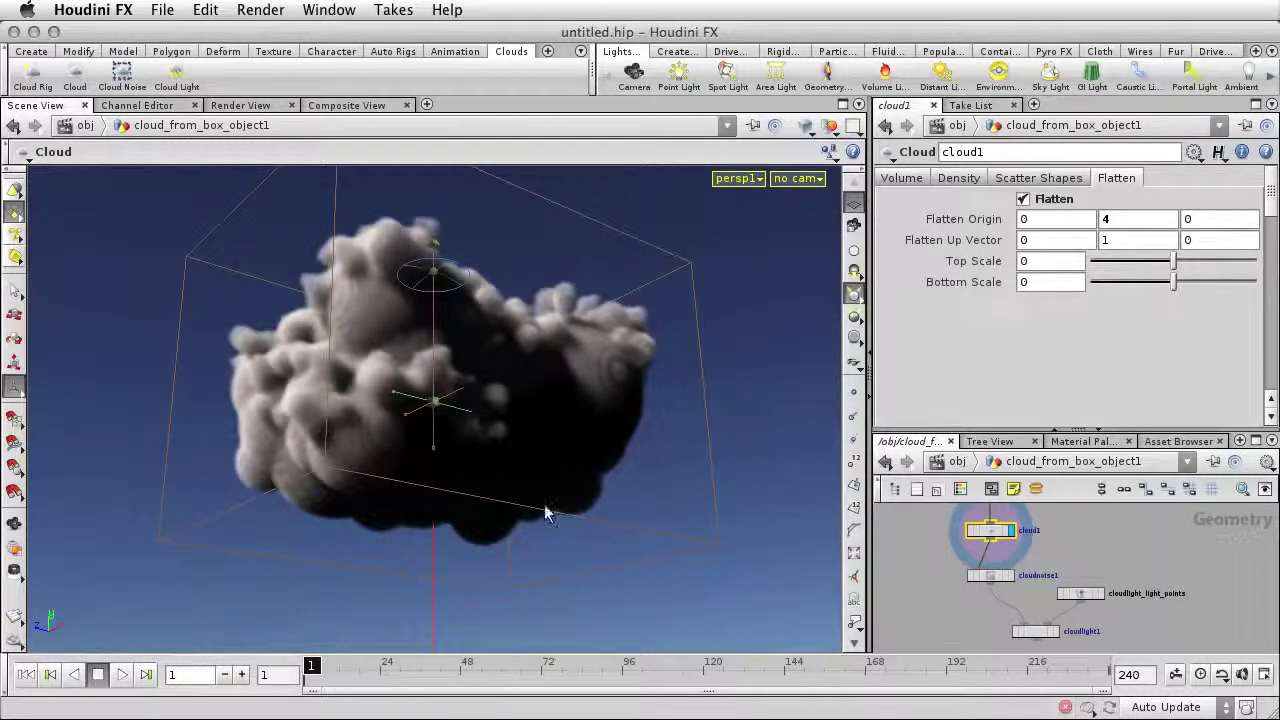
Flatten the underside of the cloud by trying a Bottom Scale of .5 and settling on .75.
{"action": "double_click", "coordinate": [1023, 282]}
{"action": "key", "text": "Return"}
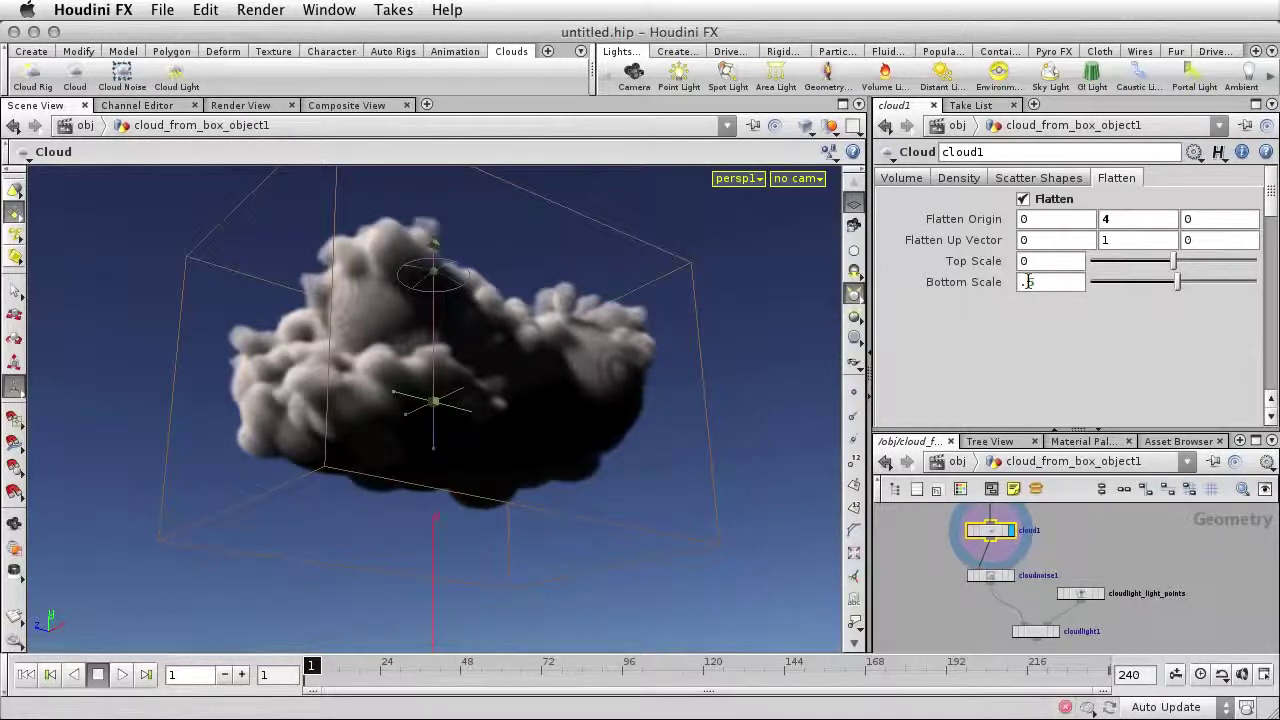
{"action": "key", "text": "Return"}
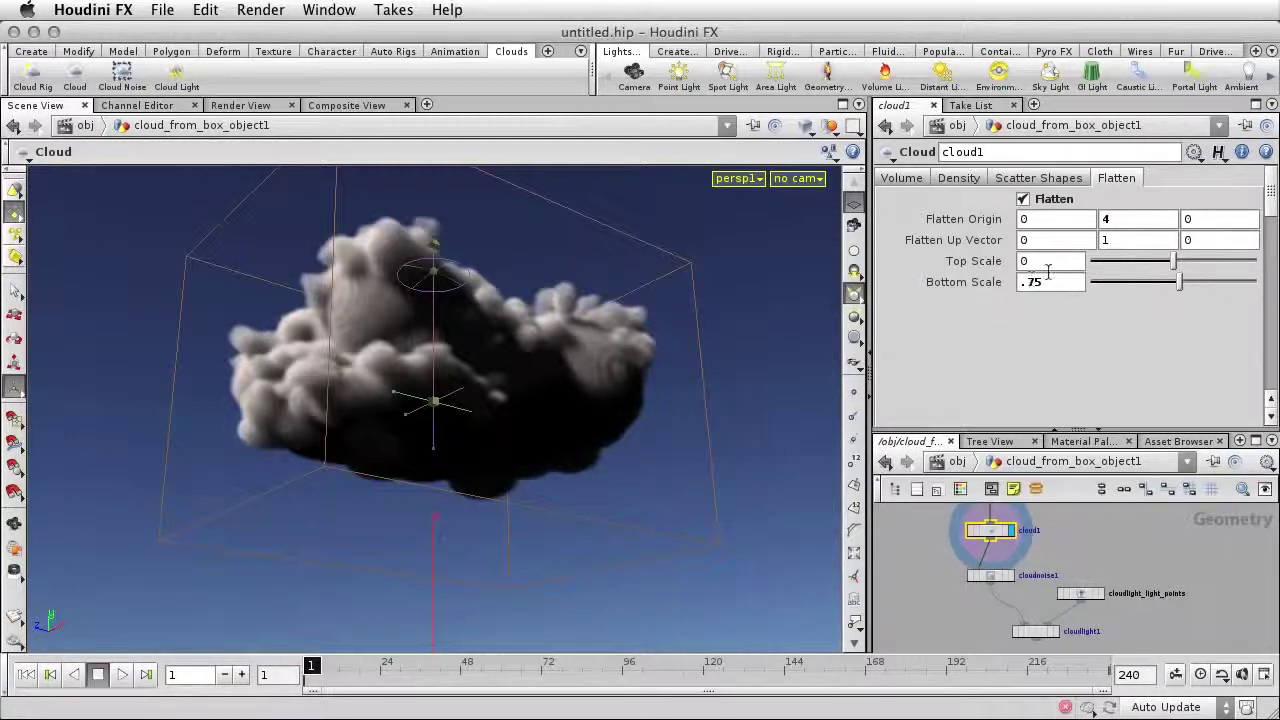
Display the cloudnoise1 node's output and set its noise Amplitude to 0.15 and Octaves to 6.
{"action": "left_click", "coordinate": [1010, 576]}
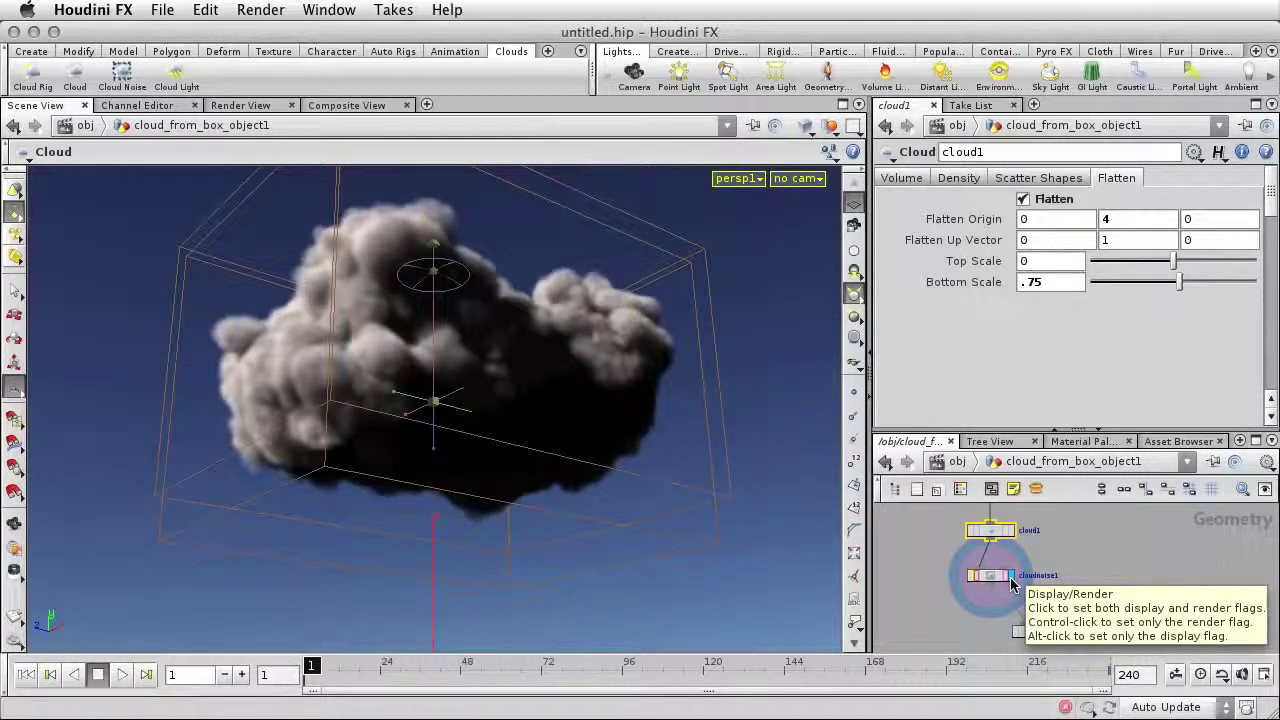
{"action": "left_click", "coordinate": [992, 578]}
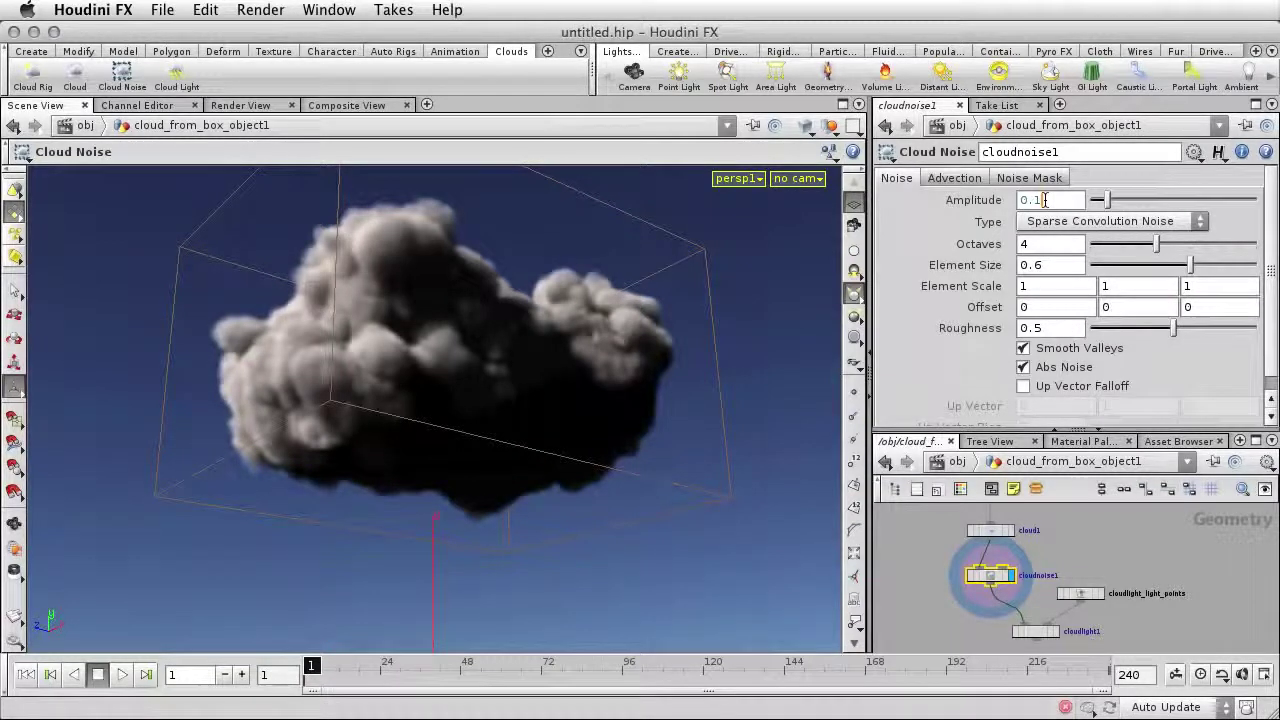
{"action": "key", "text": "Return"}
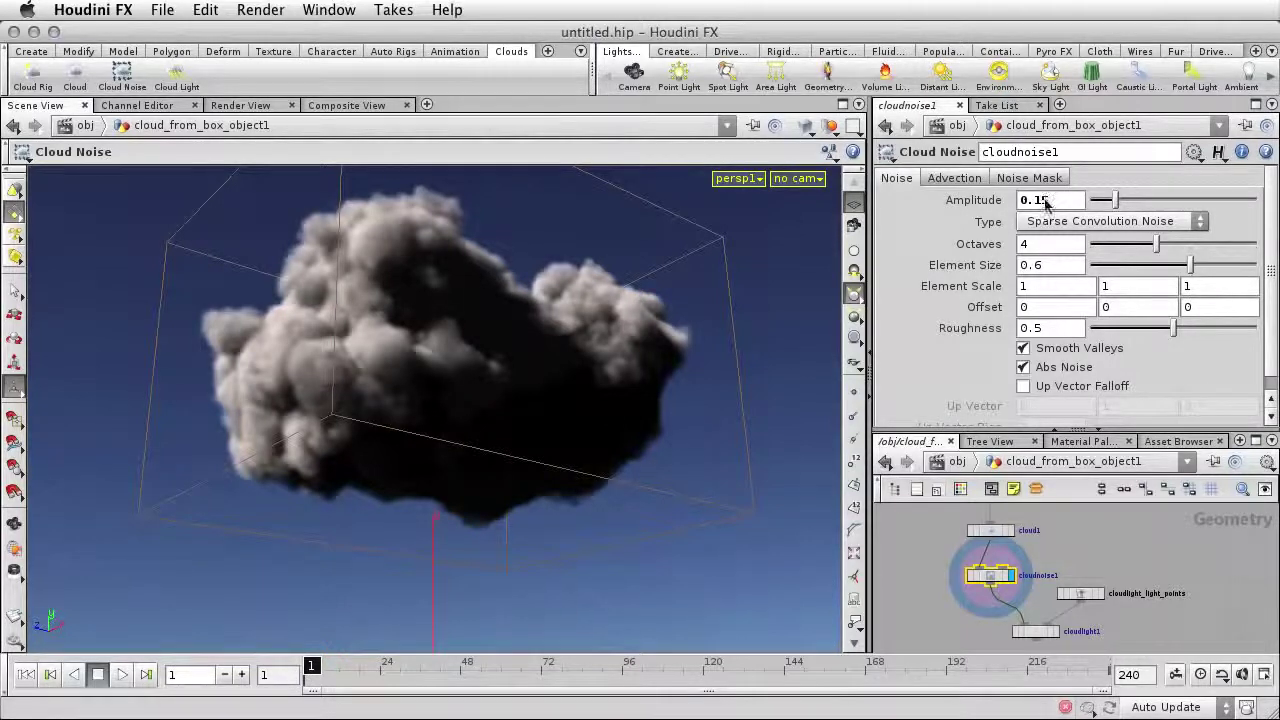
{"action": "left_click", "coordinate": [1021, 244]}
{"action": "type", "text": "6"}
{"action": "key", "text": "Return"}
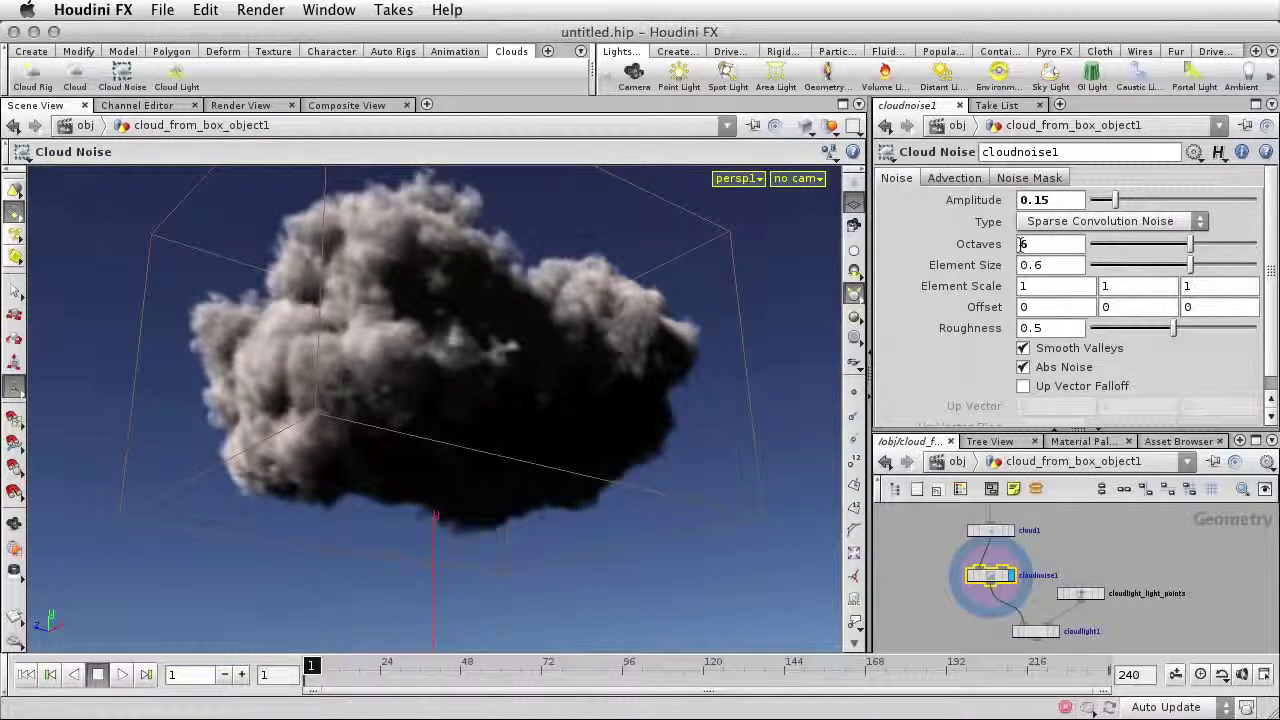
Set cloudnoise1's advection Amplitude to 0.3 and select and display the cloudlight1 node.
{"action": "left_click", "coordinate": [950, 178]}
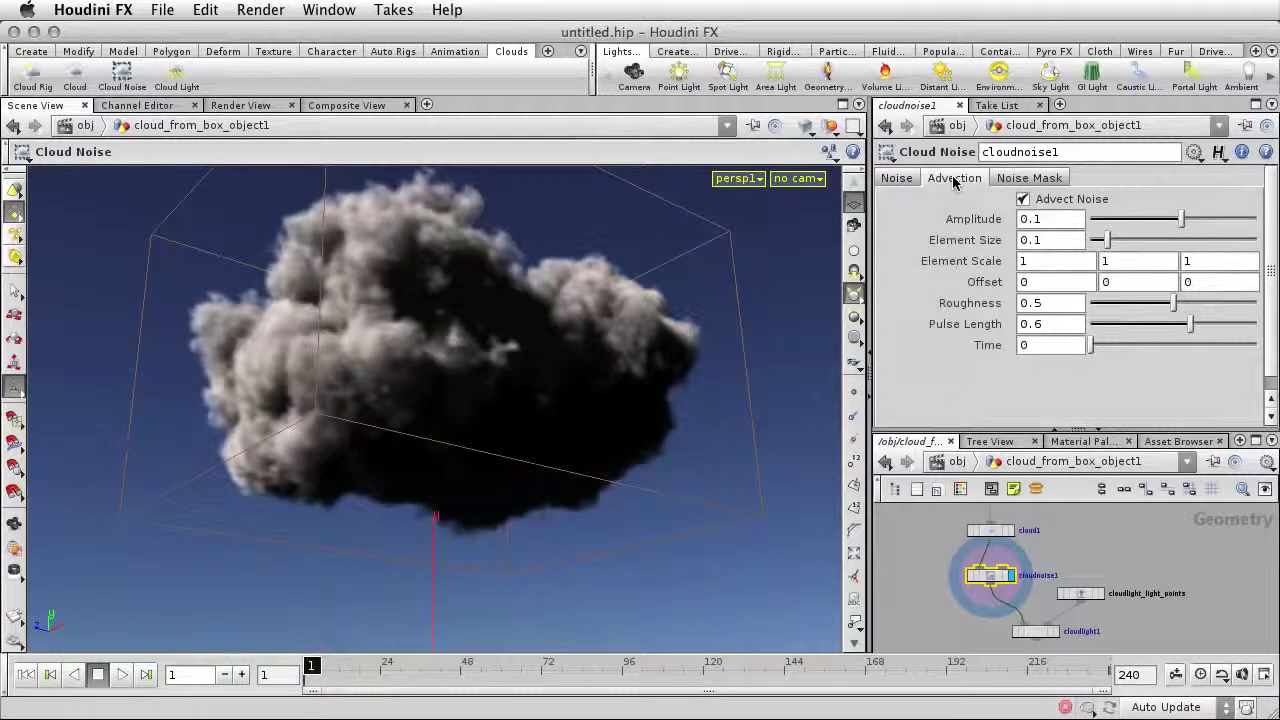
{"action": "left_click", "coordinate": [1038, 219]}
{"action": "key", "text": "Return"}
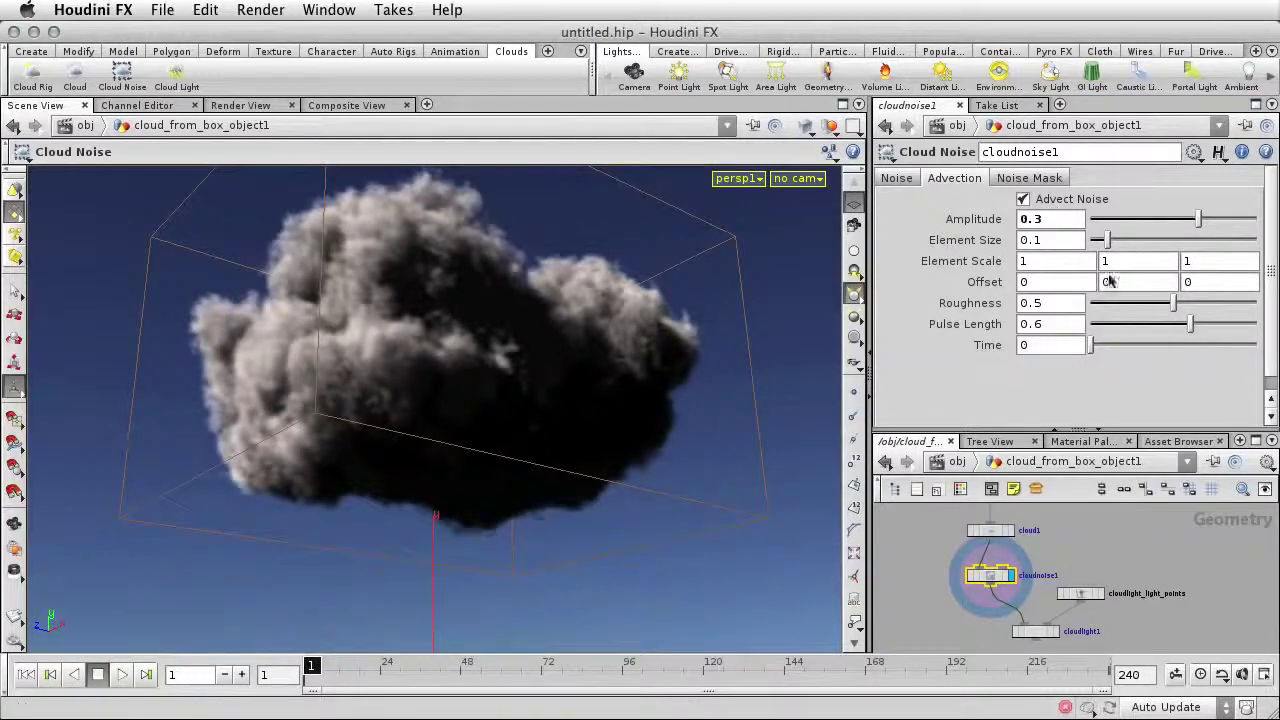
{"action": "left_click", "coordinate": [1055, 633]}
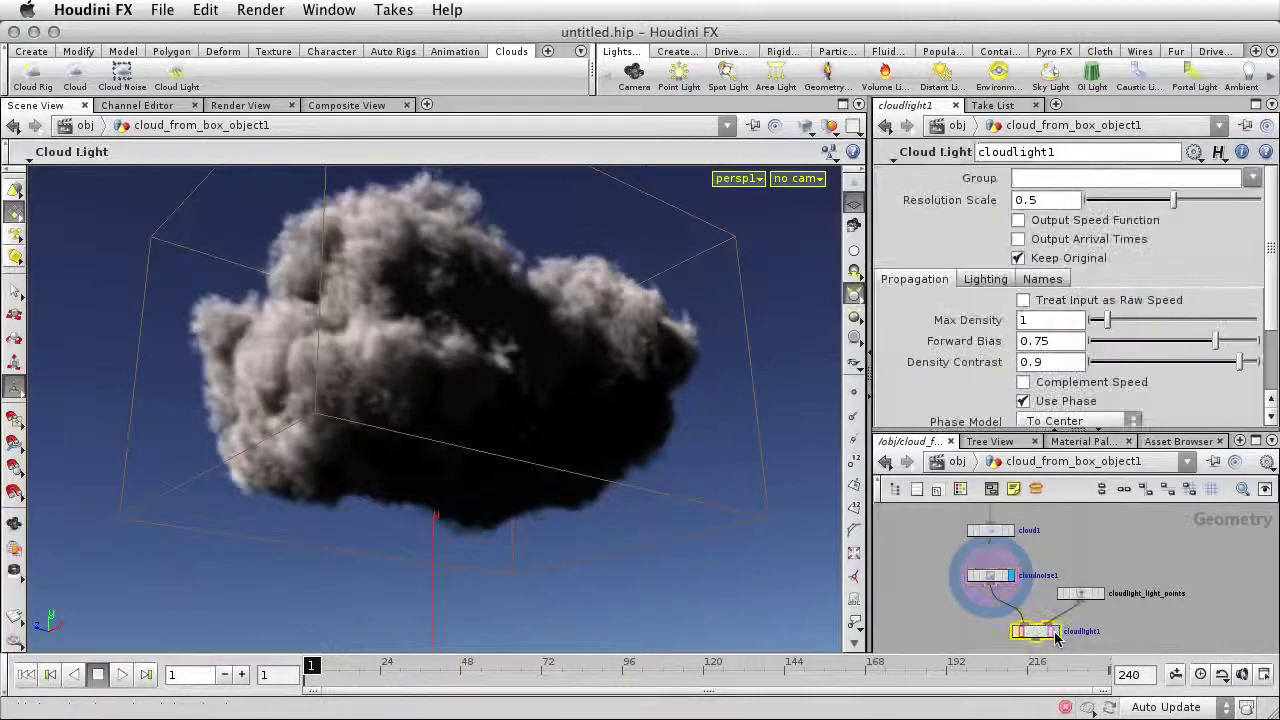
{"action": "left_click", "coordinate": [1056, 634]}
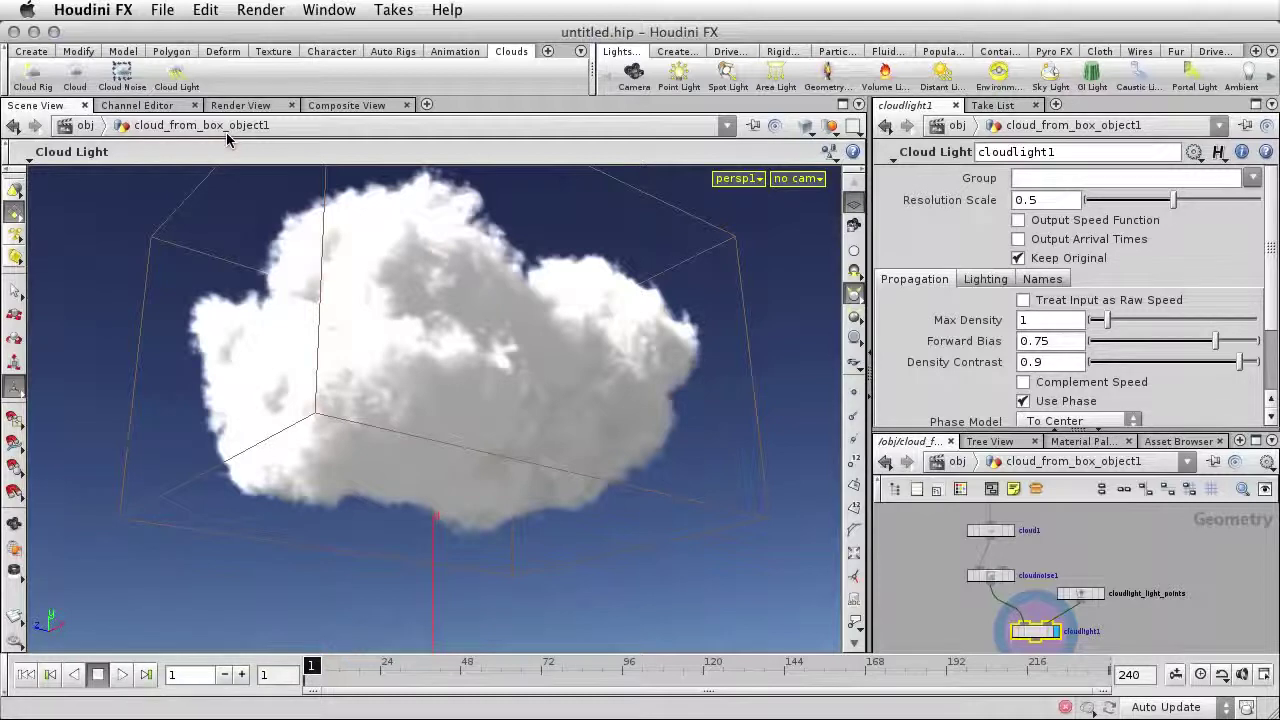
Check the gamma and viewport options of the Color Correction settings and close the dialog unchanged.
{"action": "left_click", "coordinate": [260, 10]}
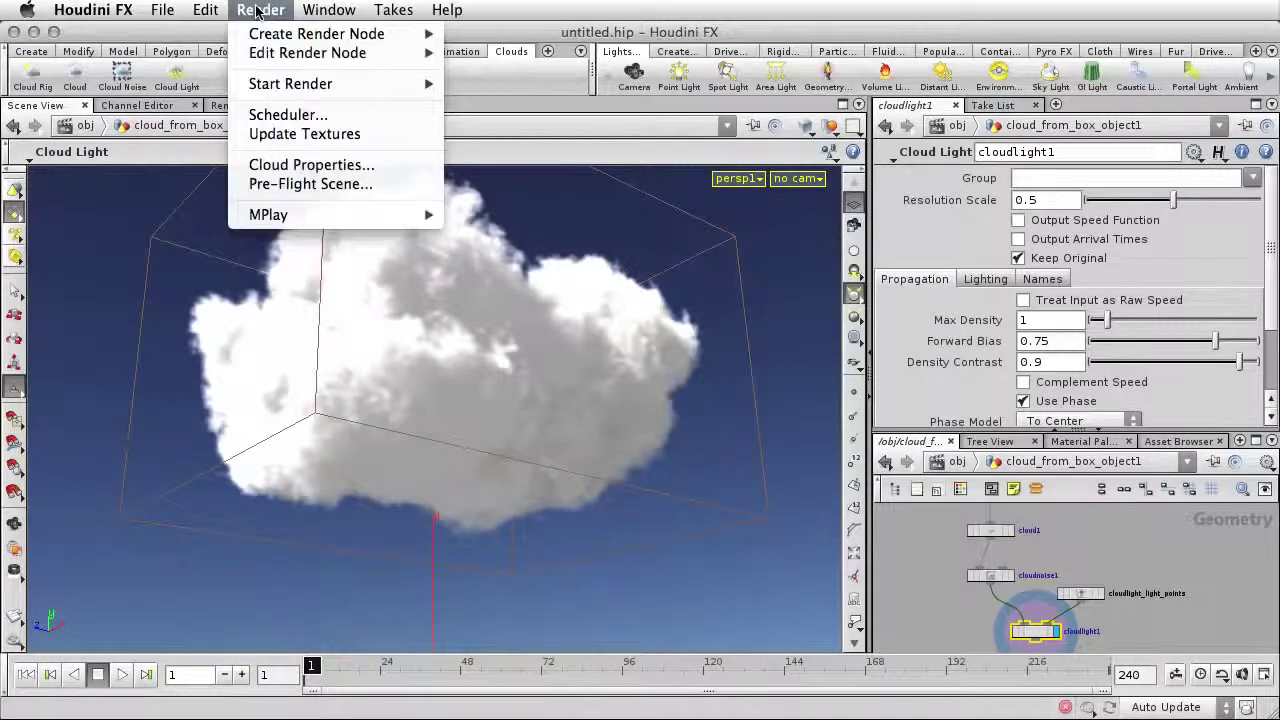
{"action": "mouse_move", "coordinate": [207, 10]}
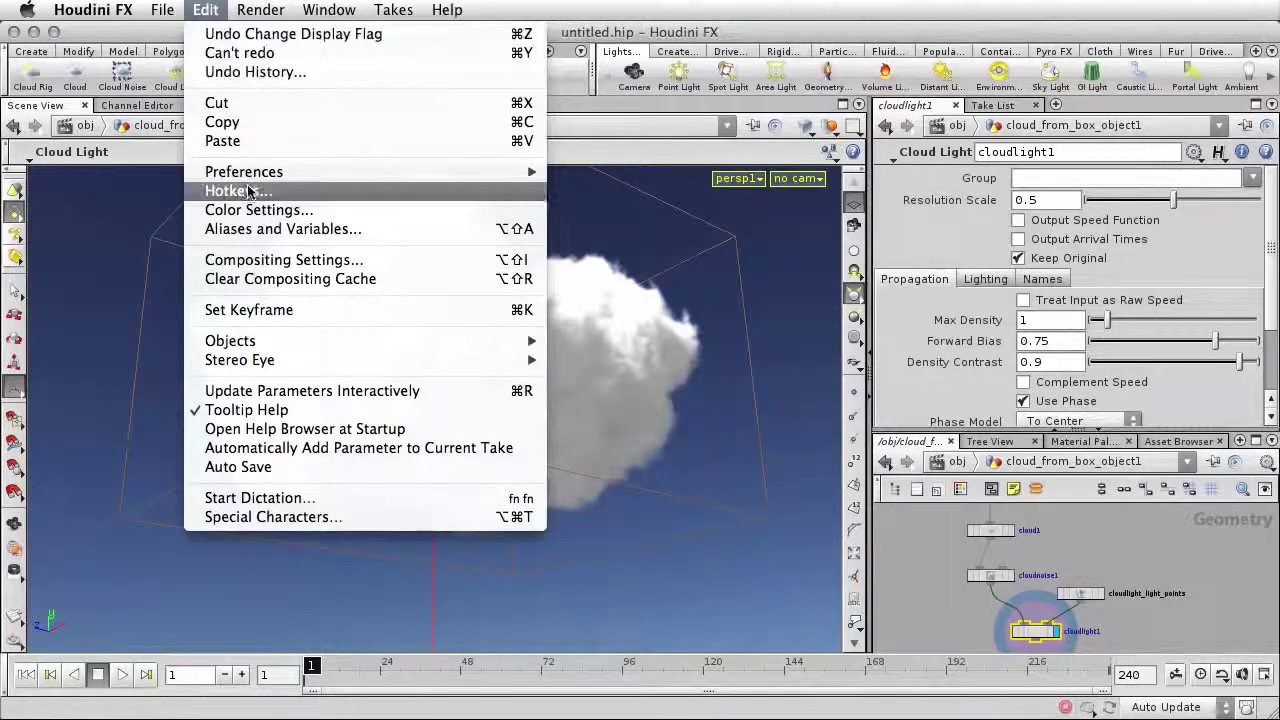
{"action": "left_click", "coordinate": [266, 214]}
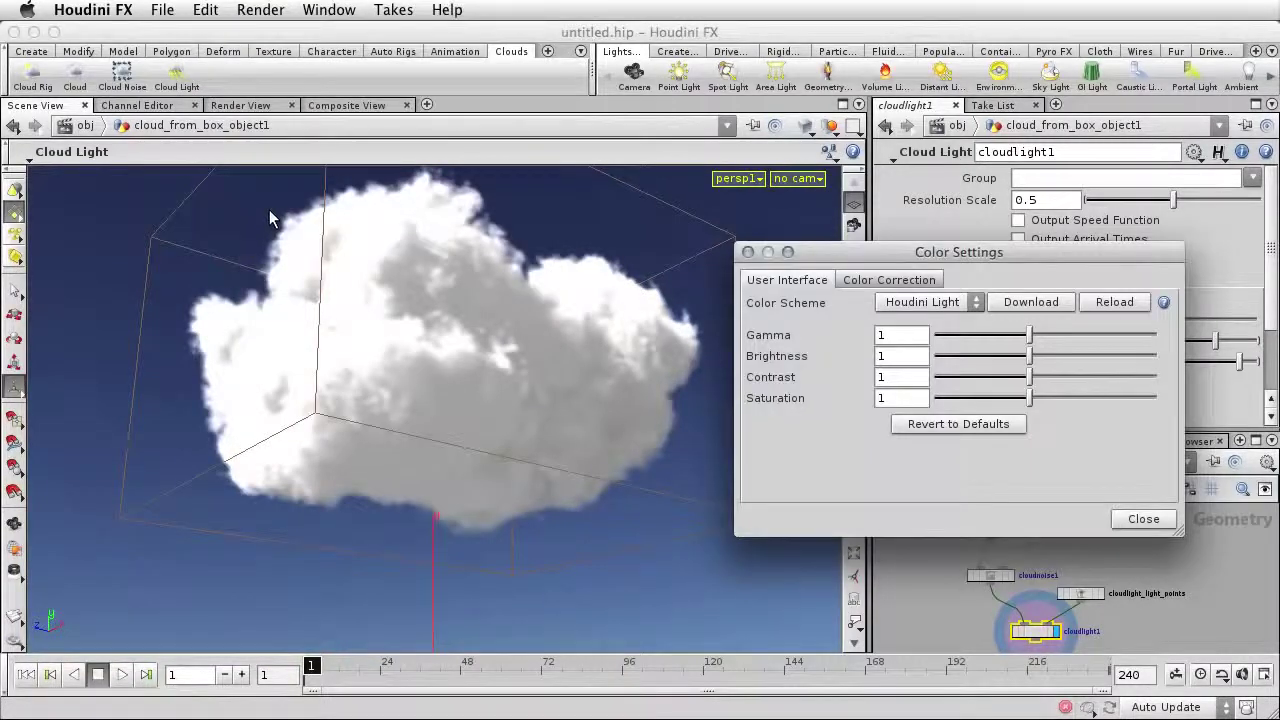
{"action": "left_click", "coordinate": [880, 282]}
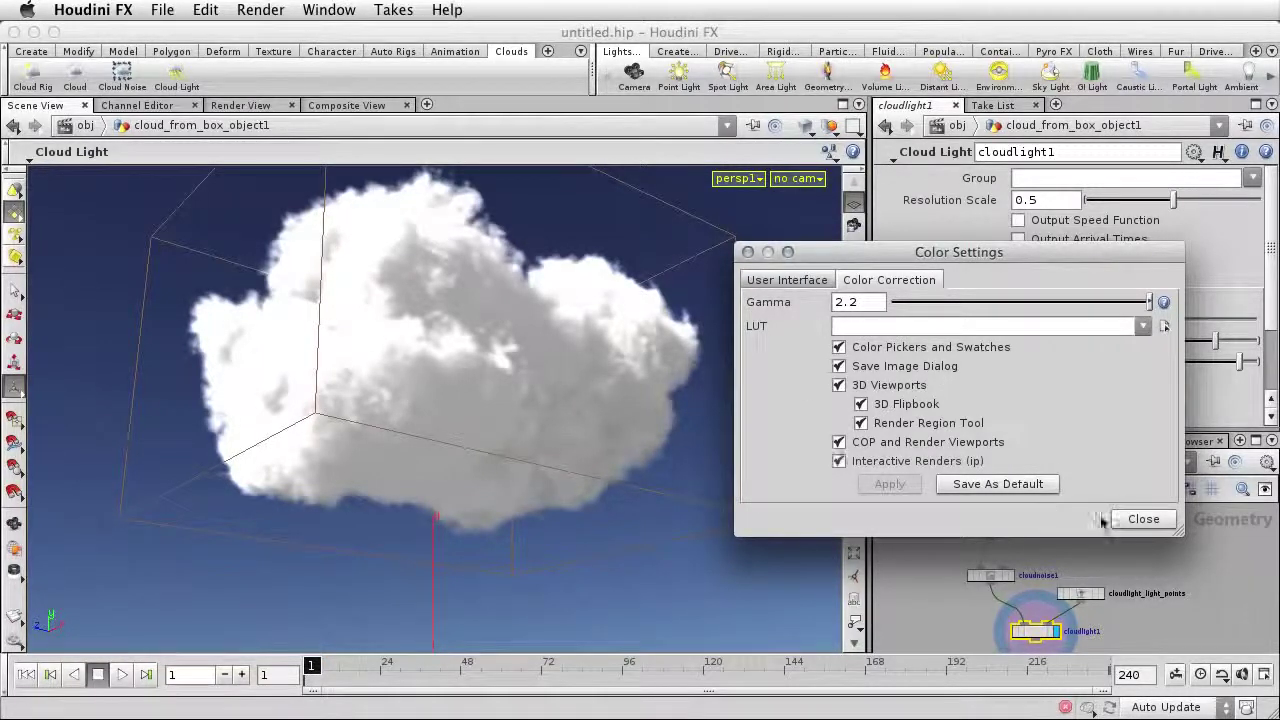
{"action": "left_click", "coordinate": [1143, 519]}
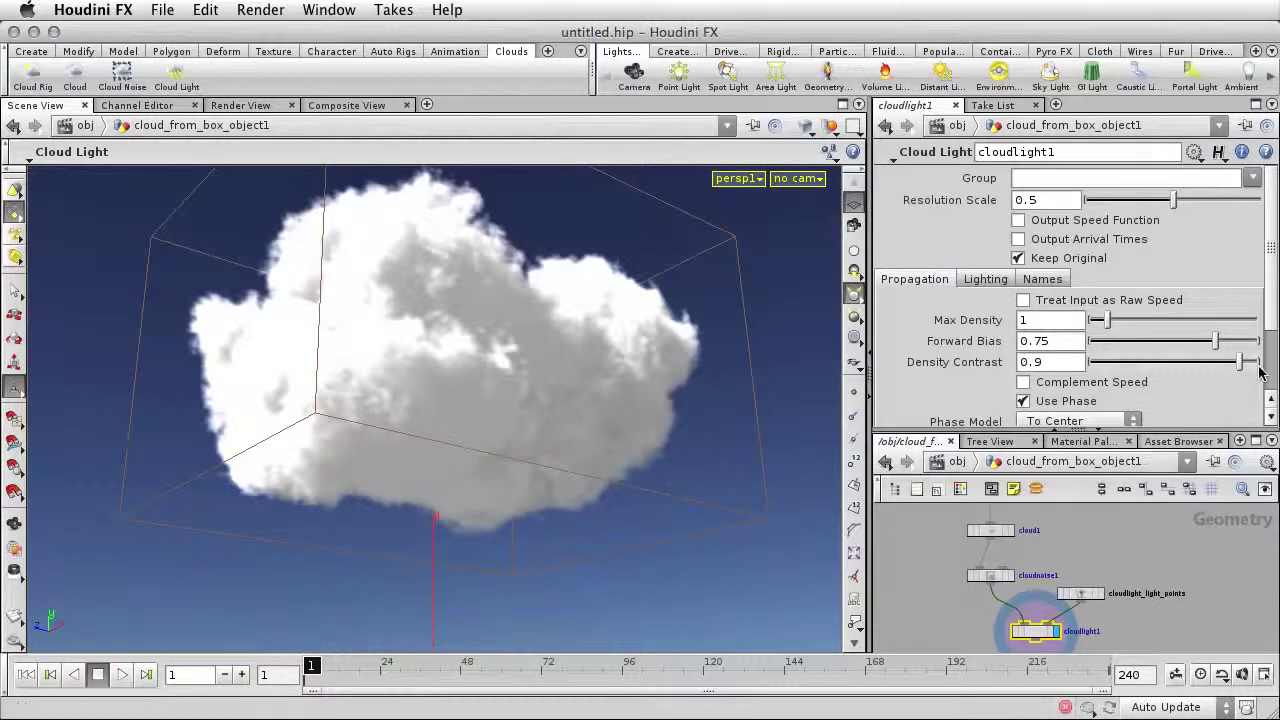
Inspect cloudlight1's lighting parameters and the smoke settings of the cloud material in the shop network, and return to cloudlight1.
{"action": "left_click_drag", "start_coordinate": [1272, 320], "coordinate": [1272, 262]}
{"action": "left_click", "coordinate": [985, 279]}
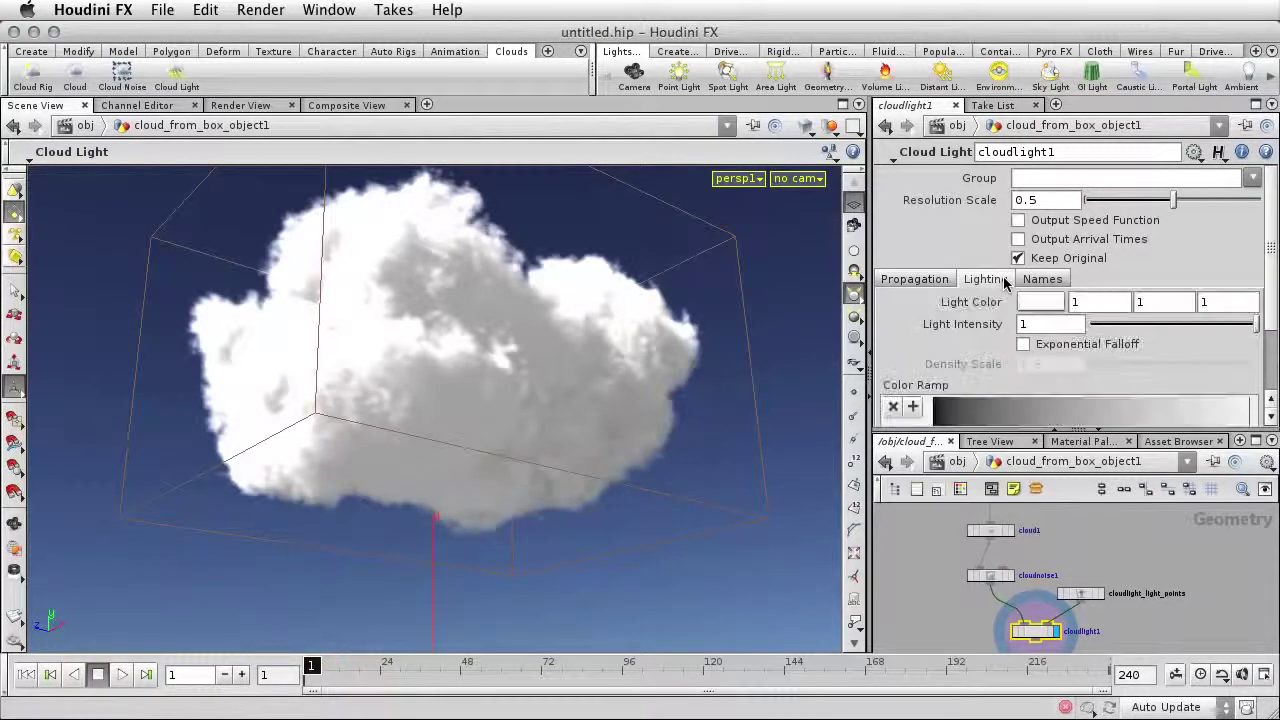
{"action": "left_click", "coordinate": [1083, 441]}
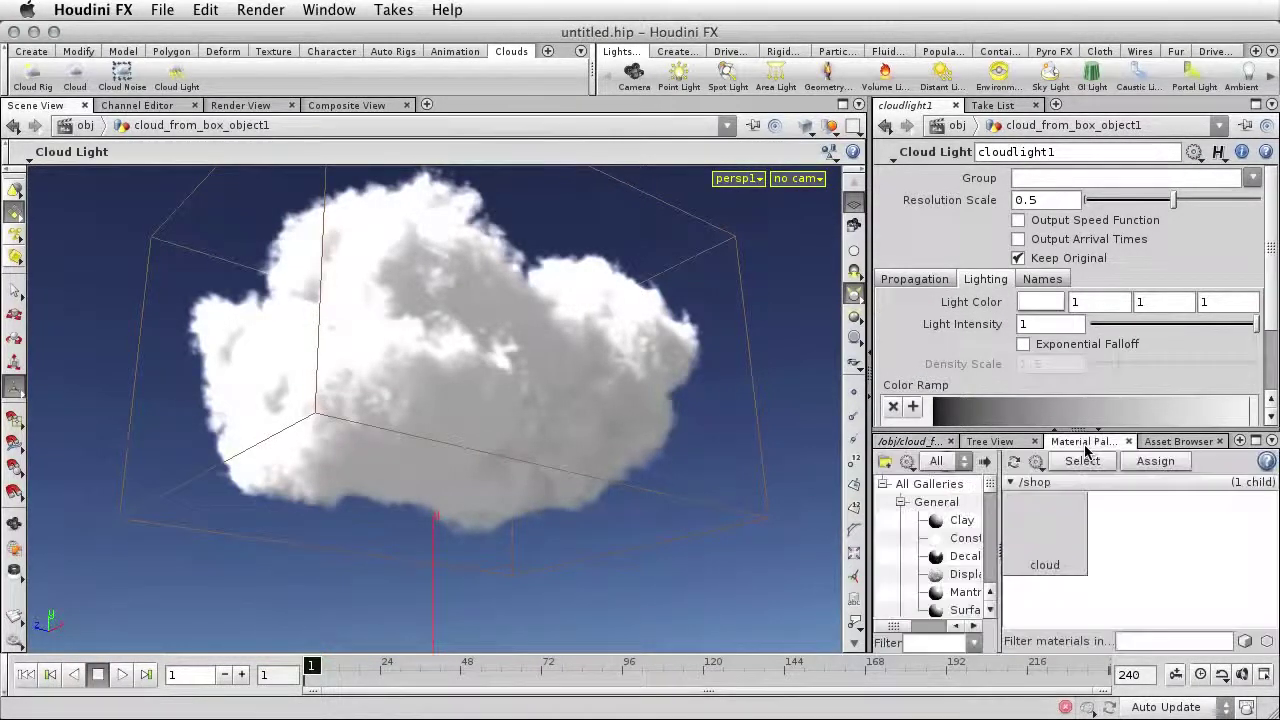
{"action": "left_click", "coordinate": [1047, 545]}
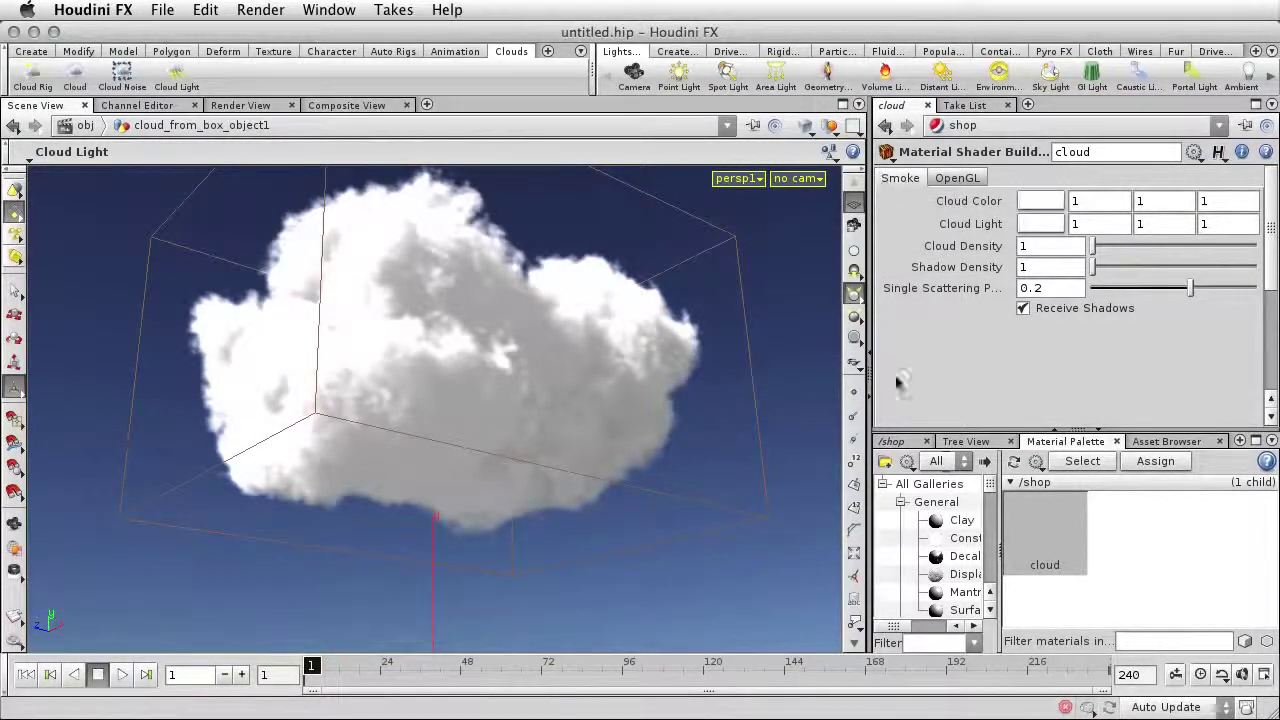
{"action": "left_click", "coordinate": [901, 443]}
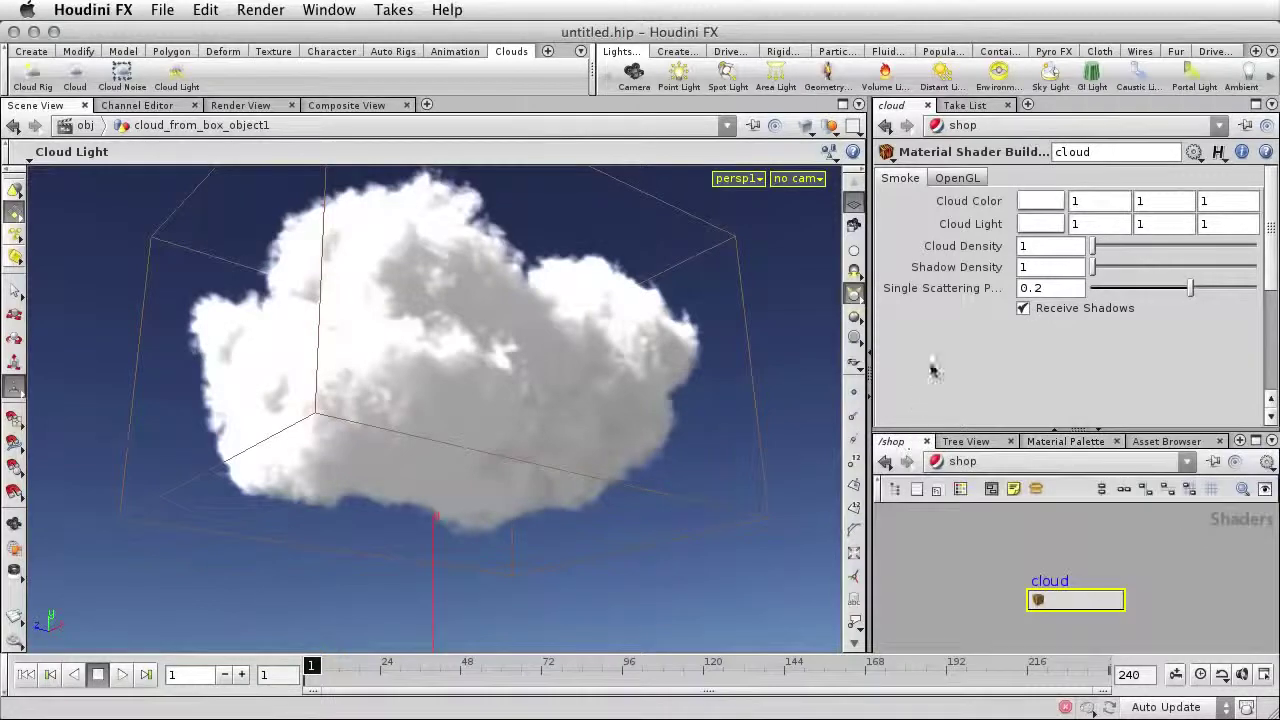
{"action": "left_click", "coordinate": [885, 462]}
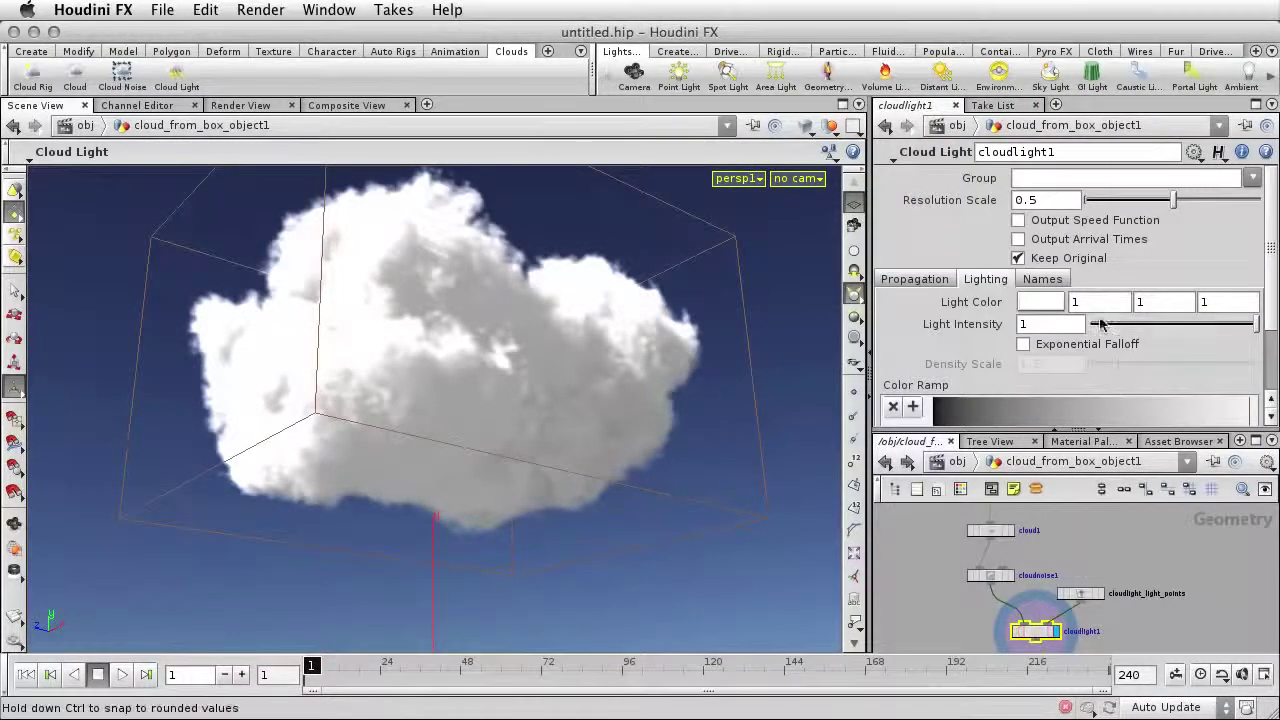
Tint cloudlight1's Light Color to a pale violet with hue 241, saturation 0.072 and value 0.904.
{"action": "left_click", "coordinate": [1040, 303]}
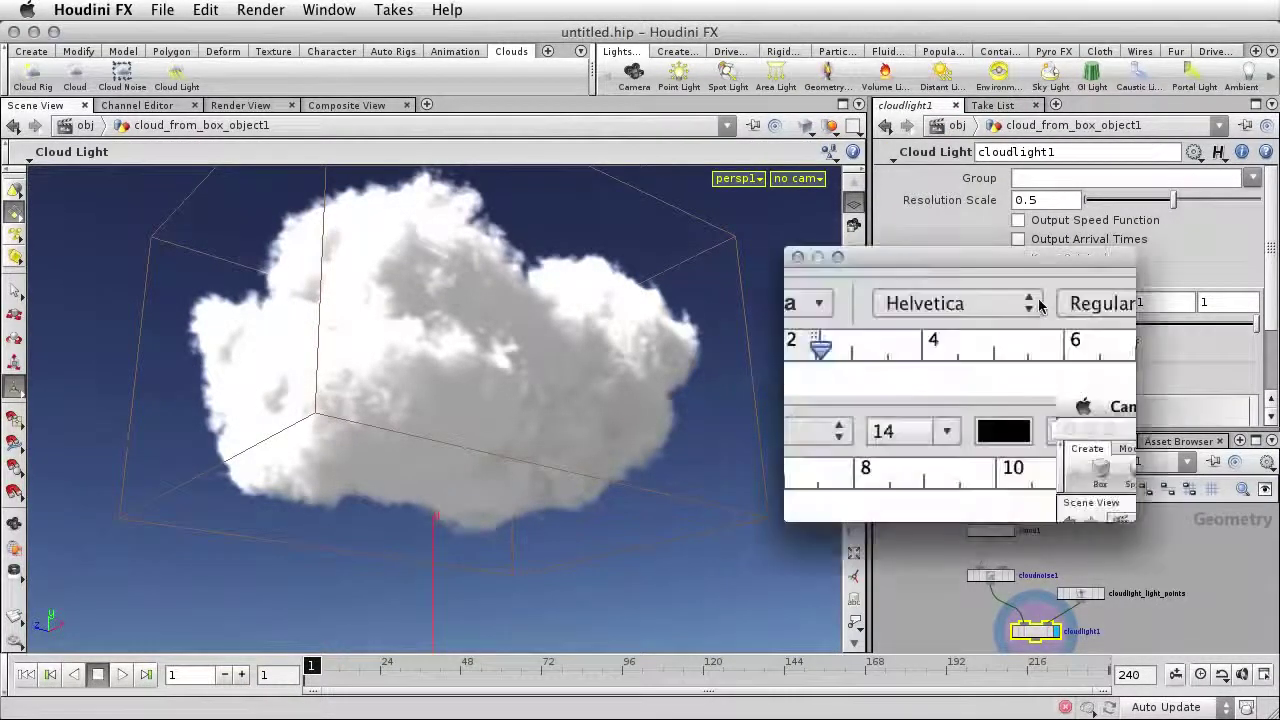
{"action": "left_click", "coordinate": [1068, 300]}
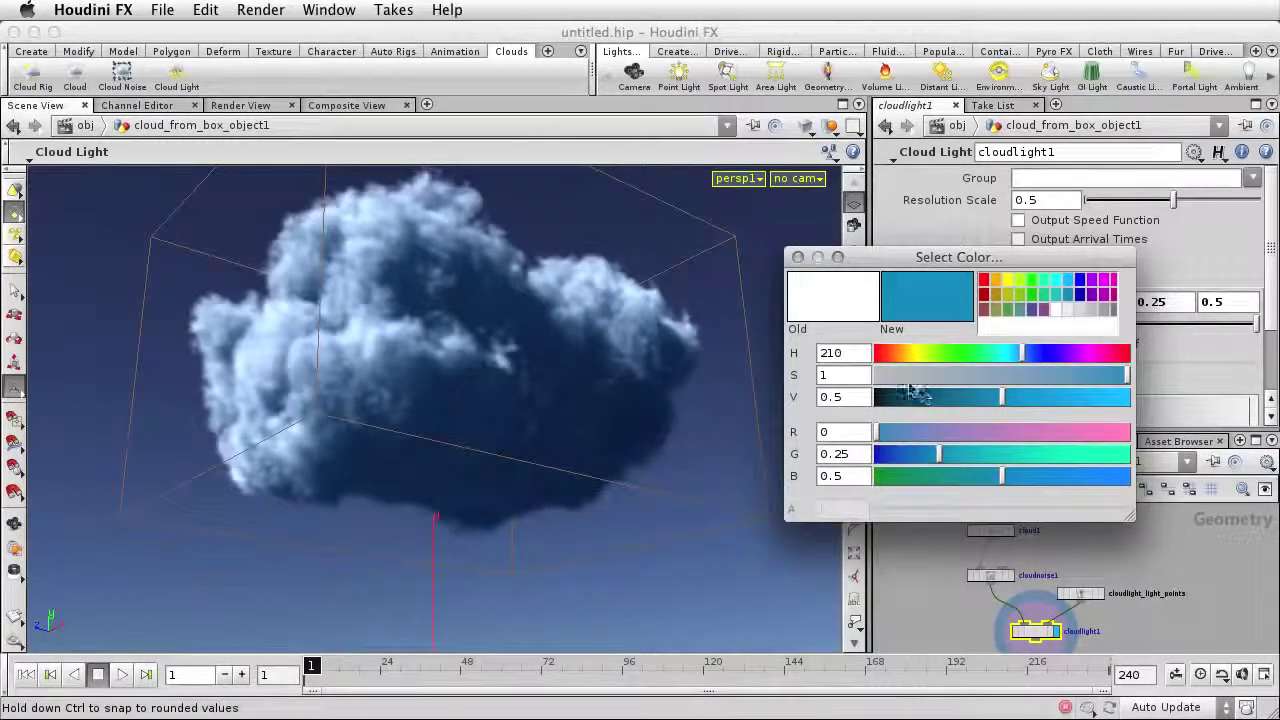
{"action": "left_click", "coordinate": [895, 375]}
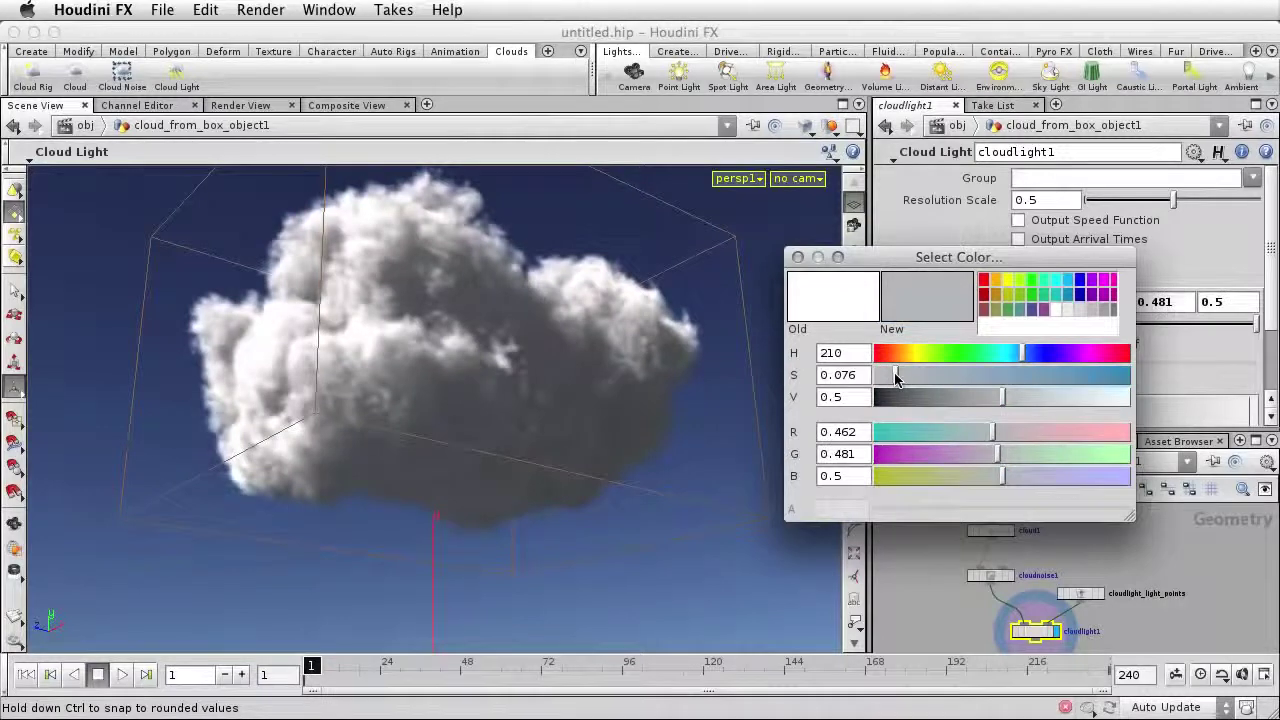
{"action": "left_click_drag", "start_coordinate": [1080, 398], "coordinate": [1105, 397]}
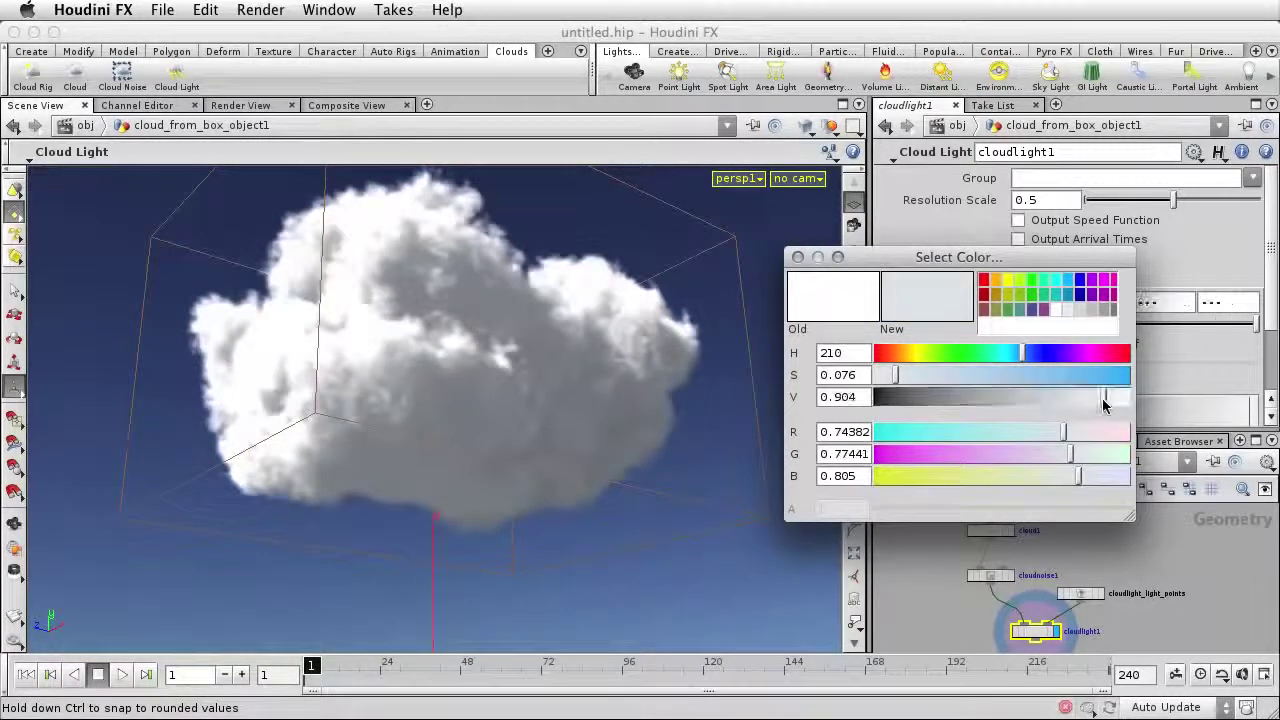
{"action": "left_click", "coordinate": [910, 376]}
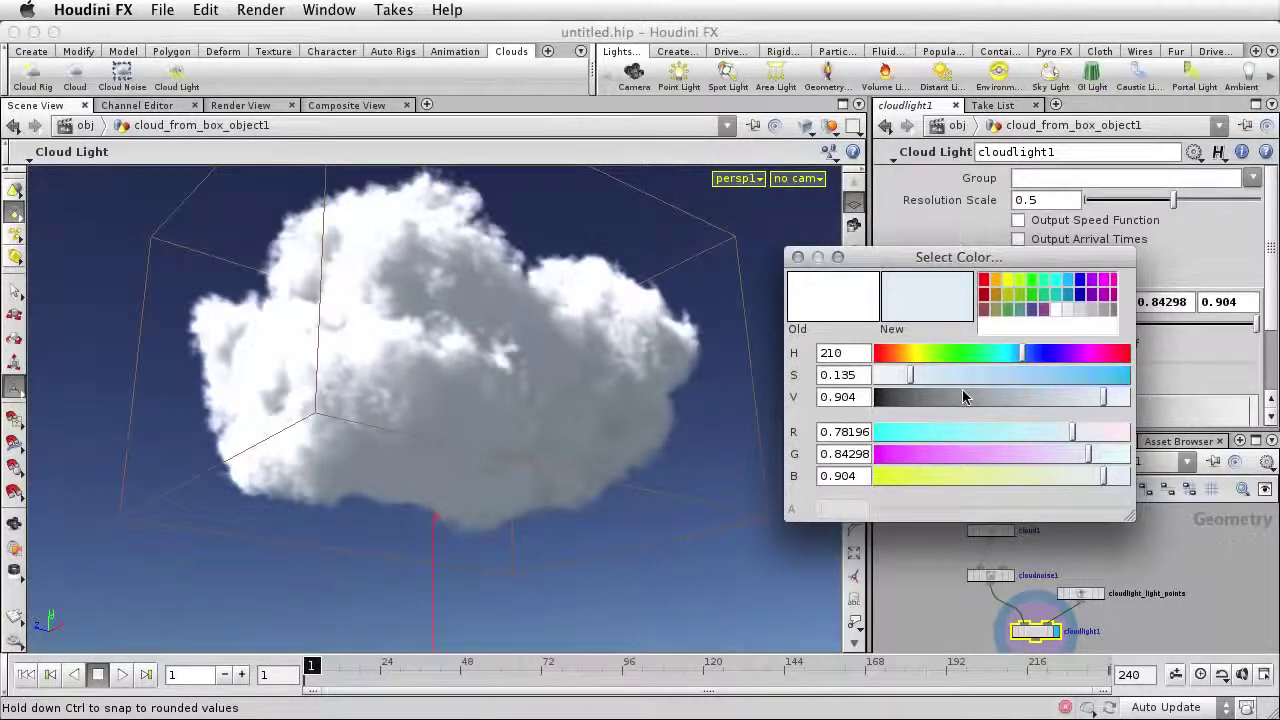
{"action": "left_click", "coordinate": [1043, 356]}
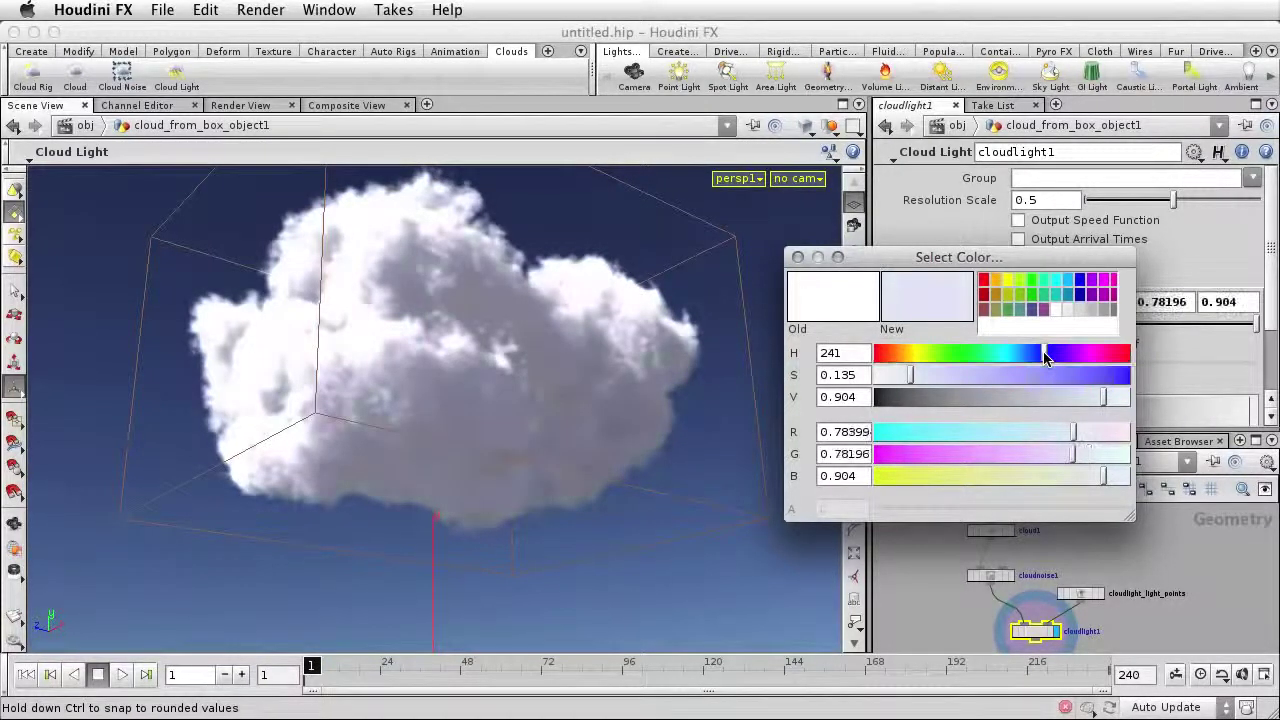
{"action": "left_click", "coordinate": [894, 376]}
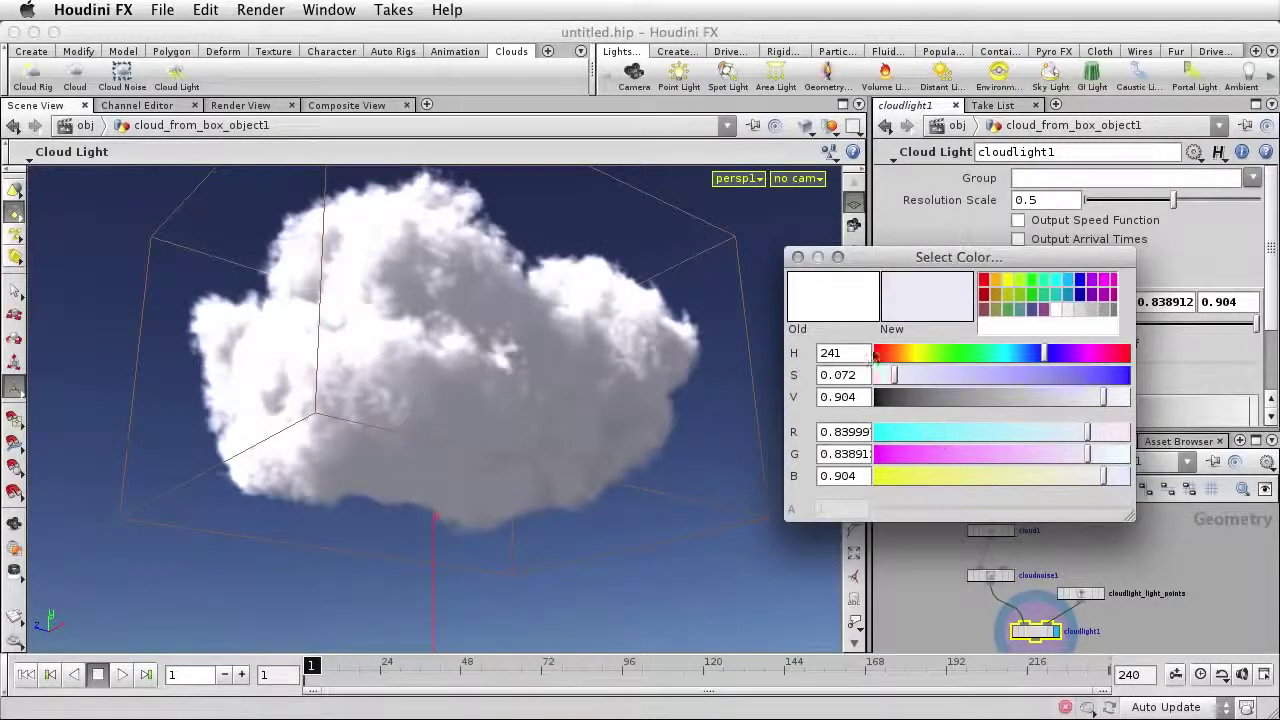
{"action": "left_click", "coordinate": [797, 258]}
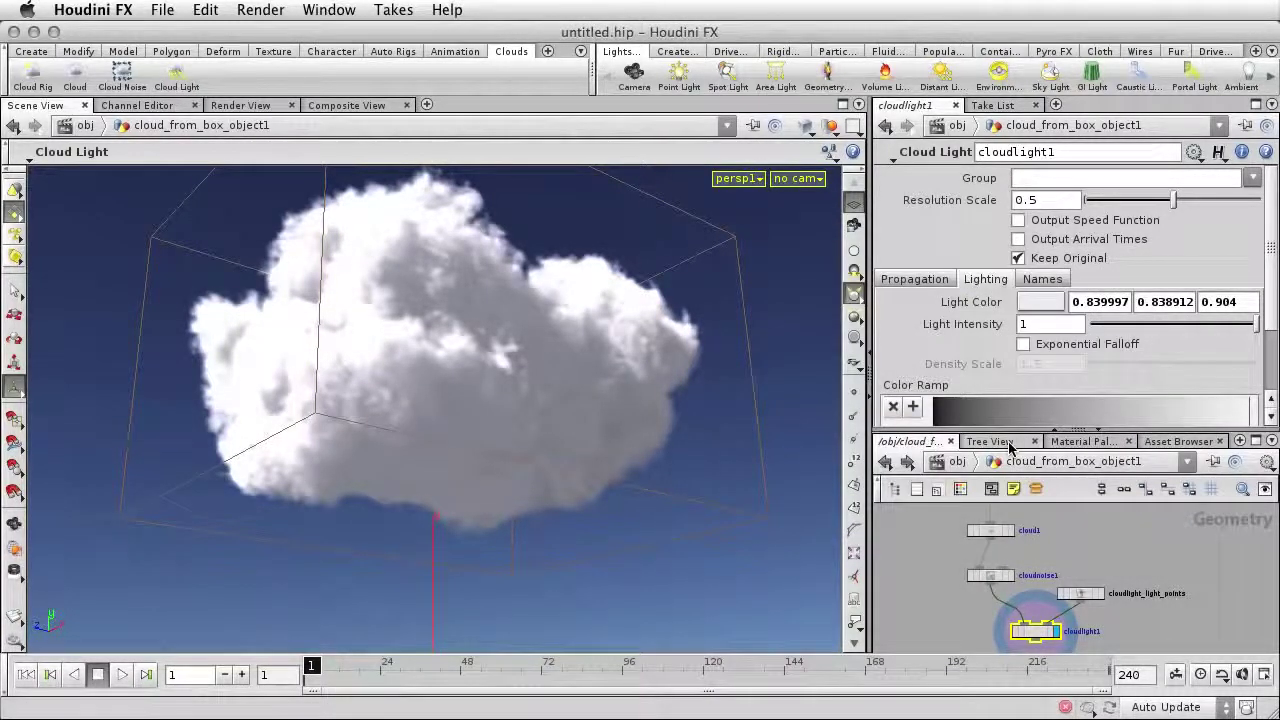
Try Light Intensity values of 1.5, .75 and .5 on cloudlight1 and return it to 1.
{"action": "double_click", "coordinate": [1027, 324]}
{"action": "type", "text": "1.5"}
{"action": "key", "text": "Return"}
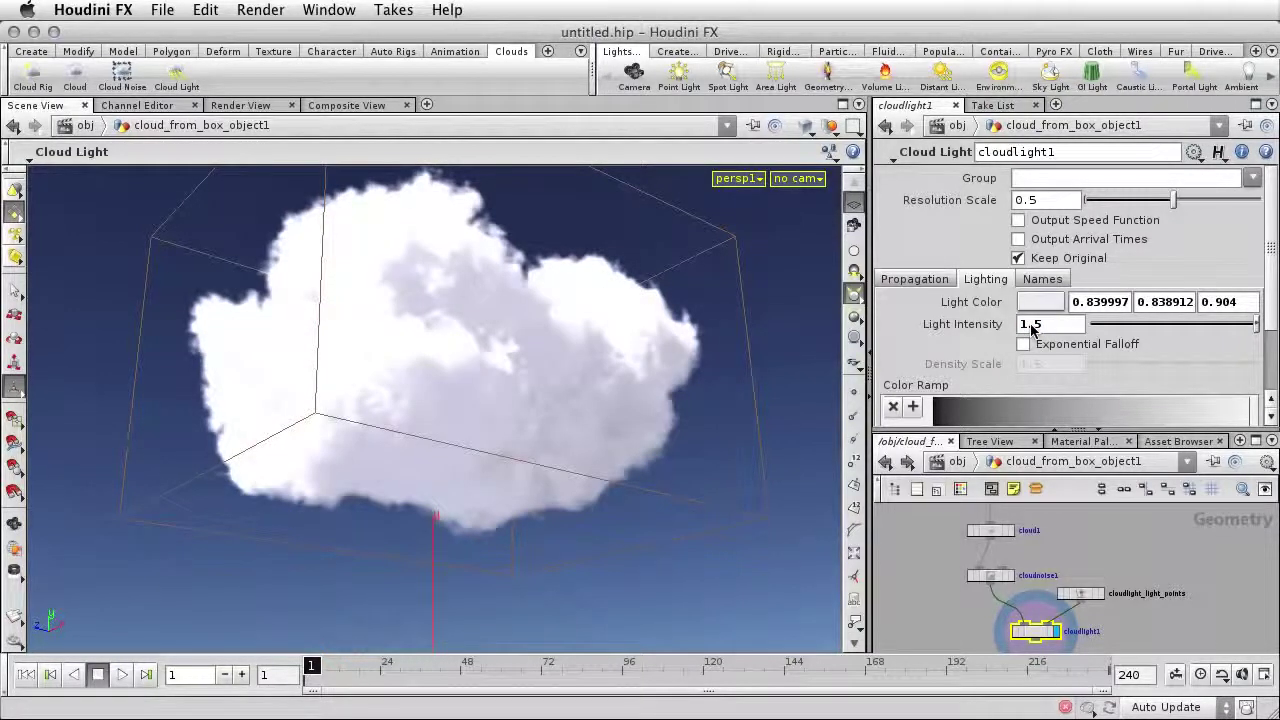
{"action": "double_click", "coordinate": [1022, 324]}
{"action": "type", "text": ".75"}
{"action": "key", "text": "Return"}
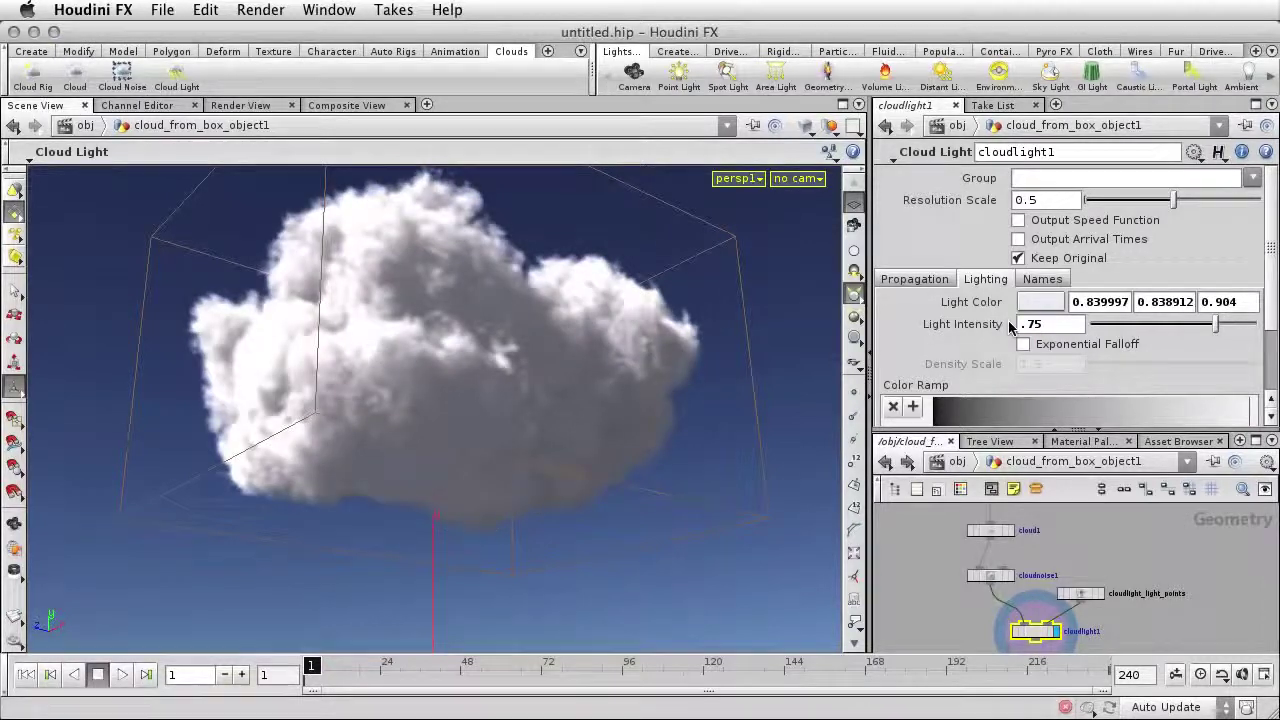
{"action": "double_click", "coordinate": [1030, 324]}
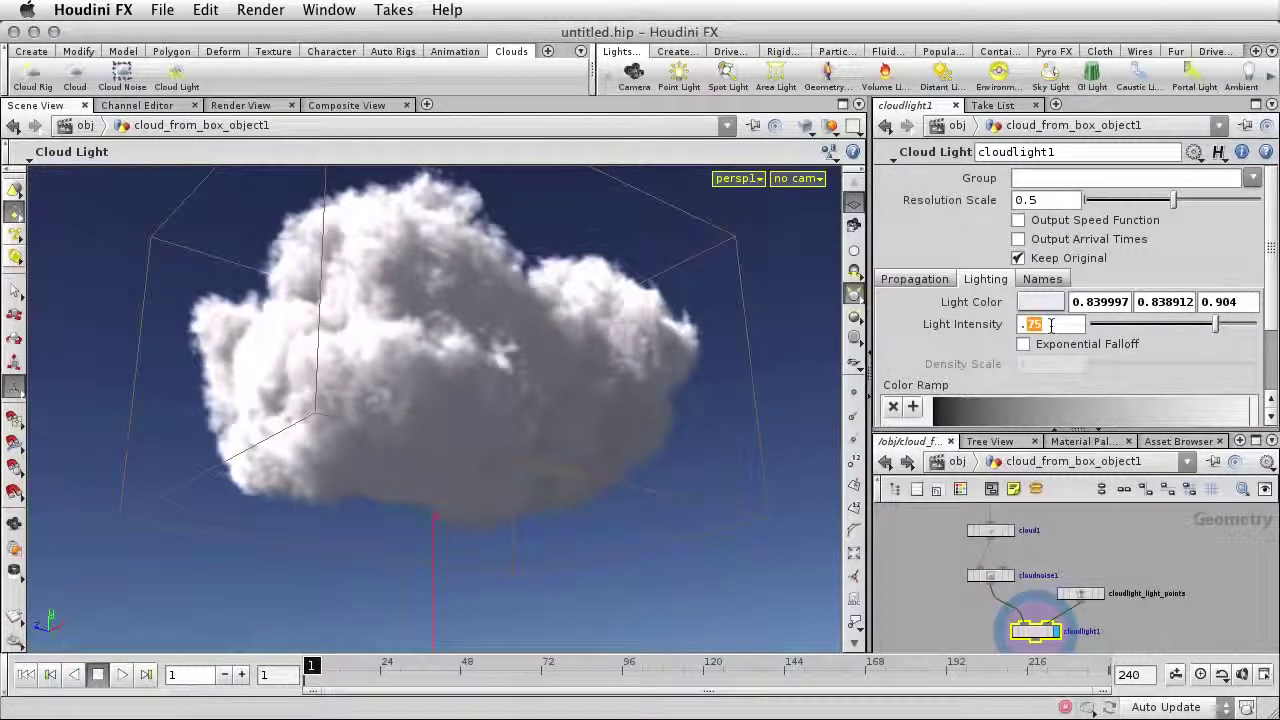
{"action": "type", "text": ".5"}
{"action": "key", "text": "Return"}
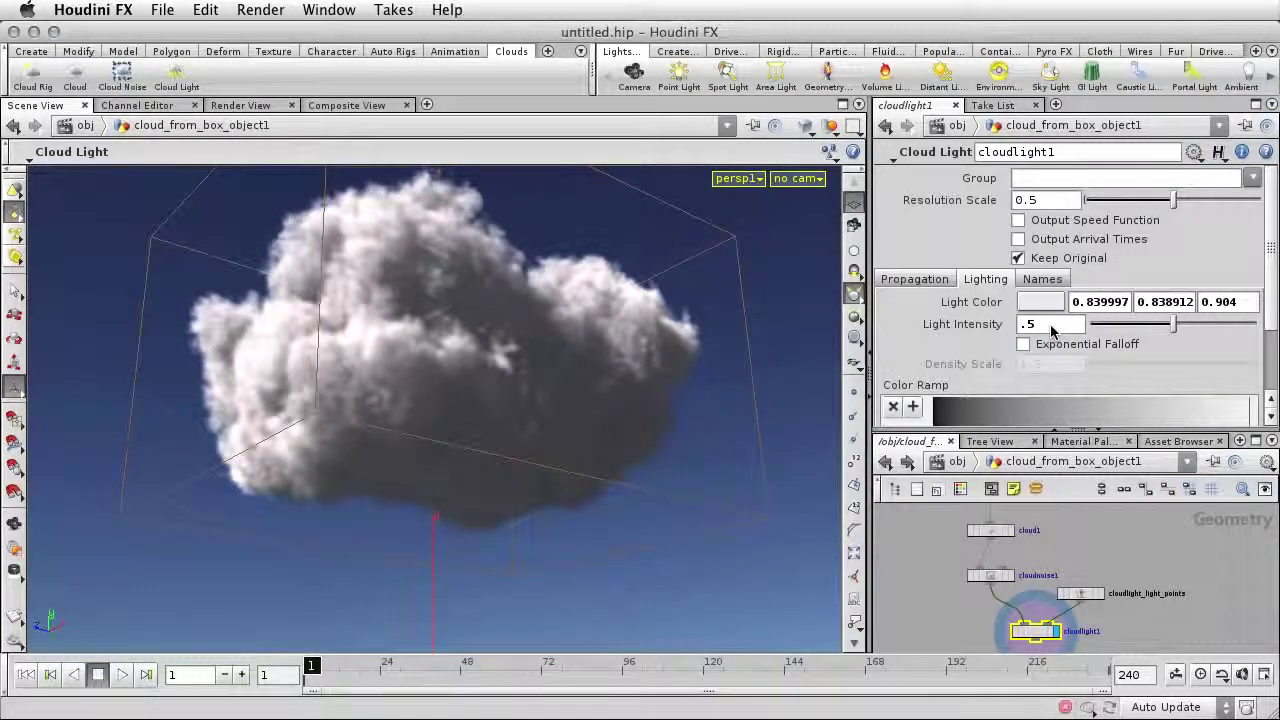
{"action": "double_click", "coordinate": [1030, 325]}
{"action": "type", "text": "1"}
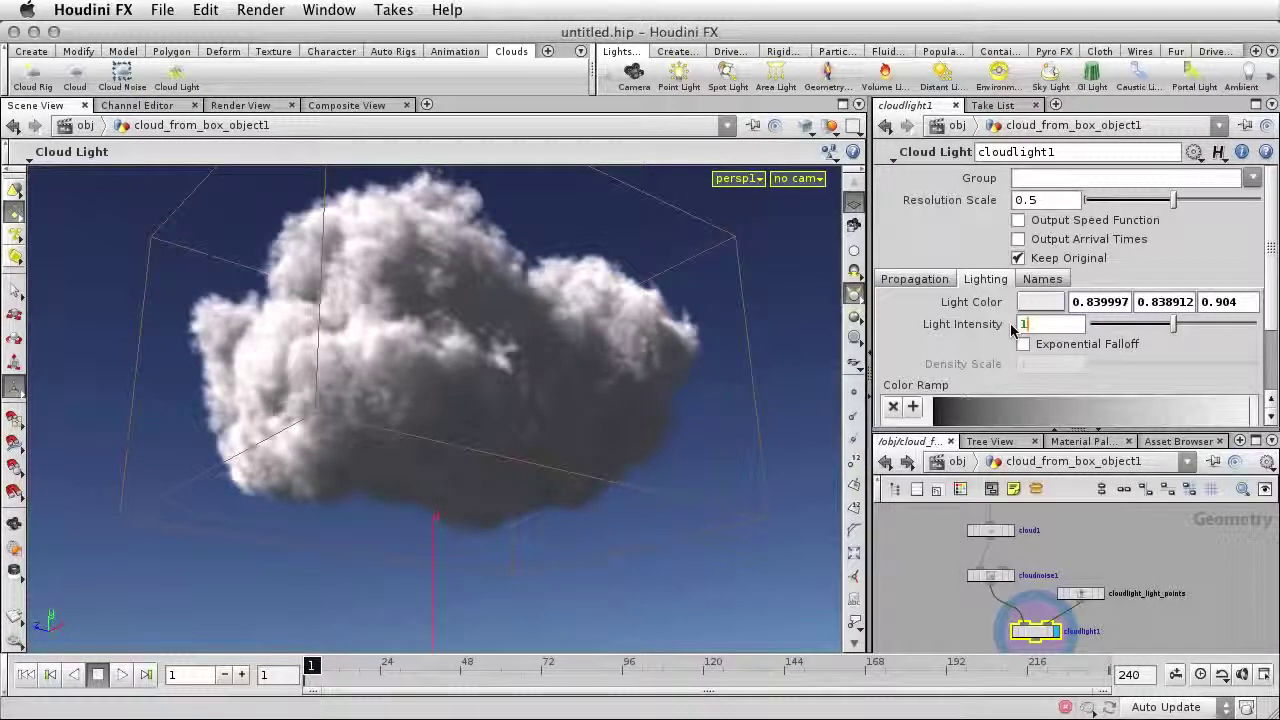
{"action": "key", "text": "Return"}
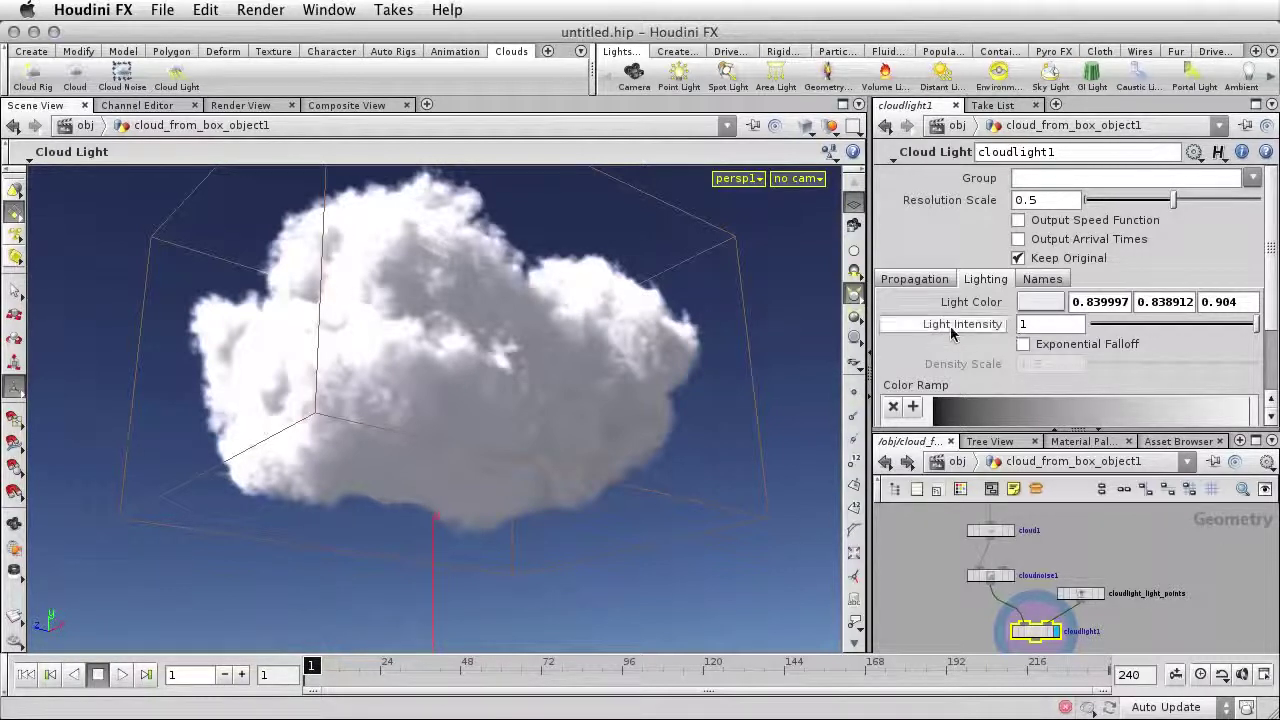
Create a new camera from the current view and add a Mantra - PBR render node.
{"action": "left_click", "coordinate": [810, 179]}
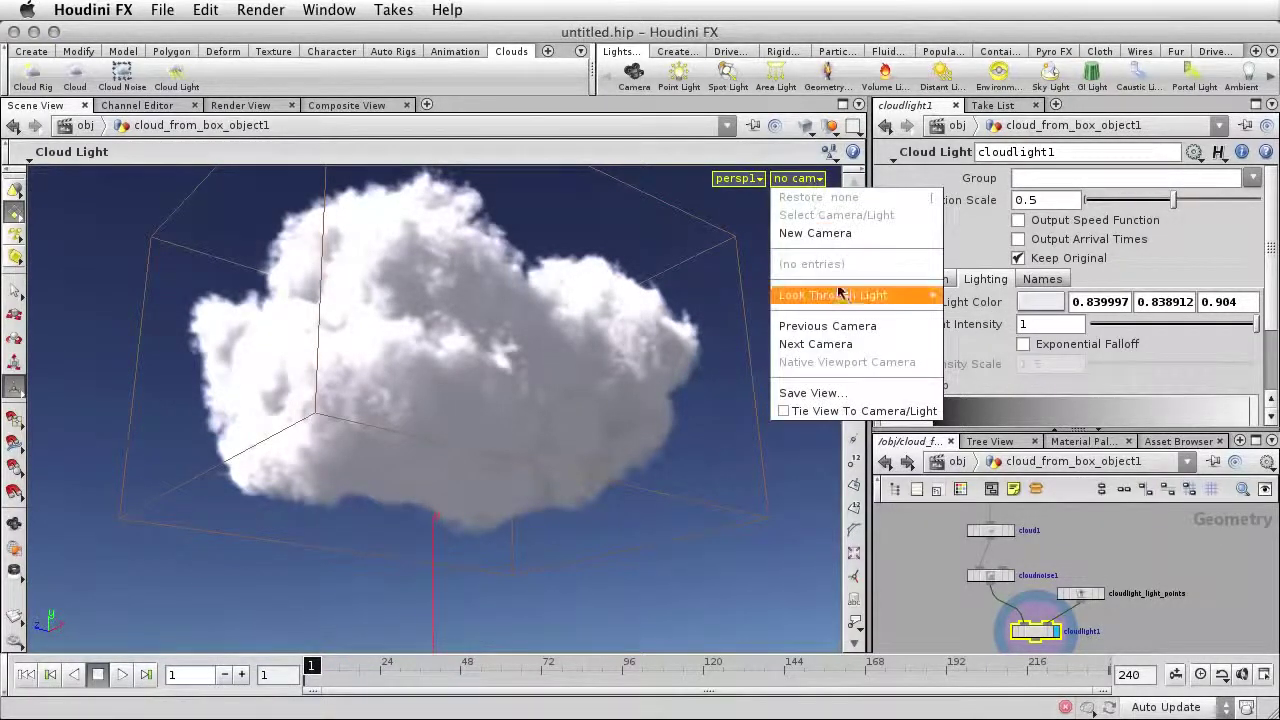
{"action": "left_click", "coordinate": [835, 234]}
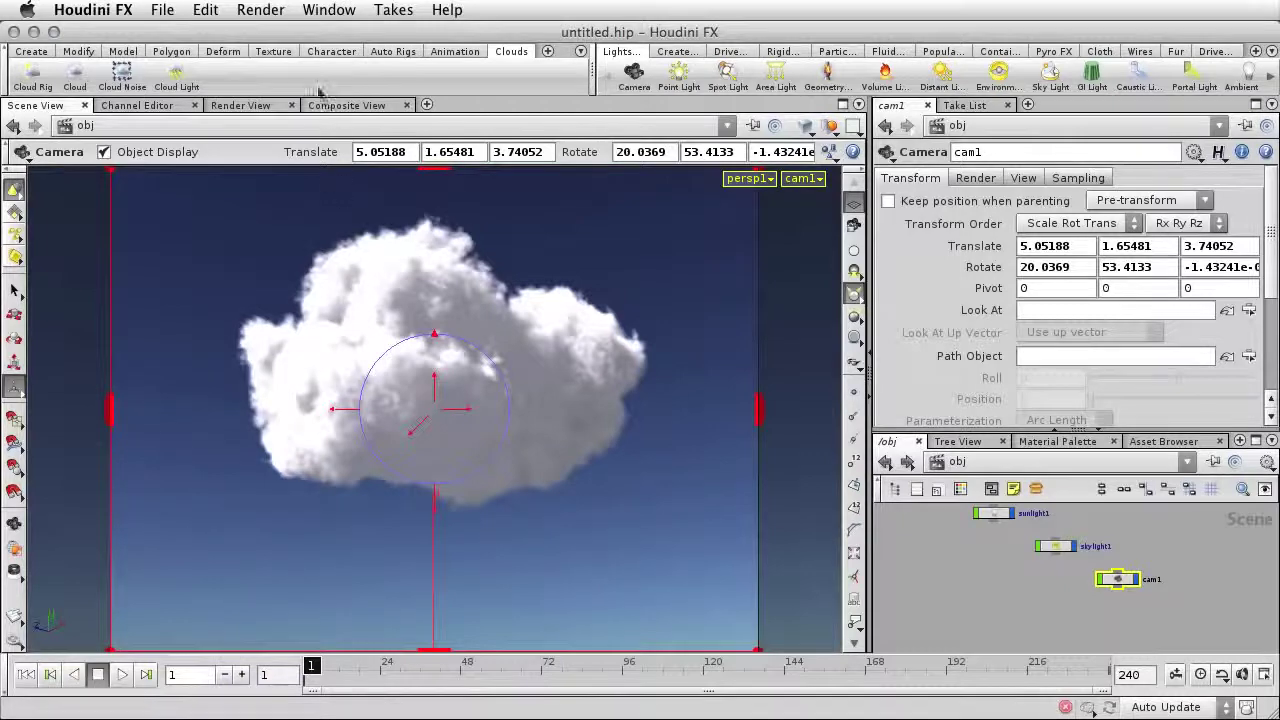
{"action": "left_click", "coordinate": [260, 10]}
{"action": "mouse_move", "coordinate": [268, 36]}
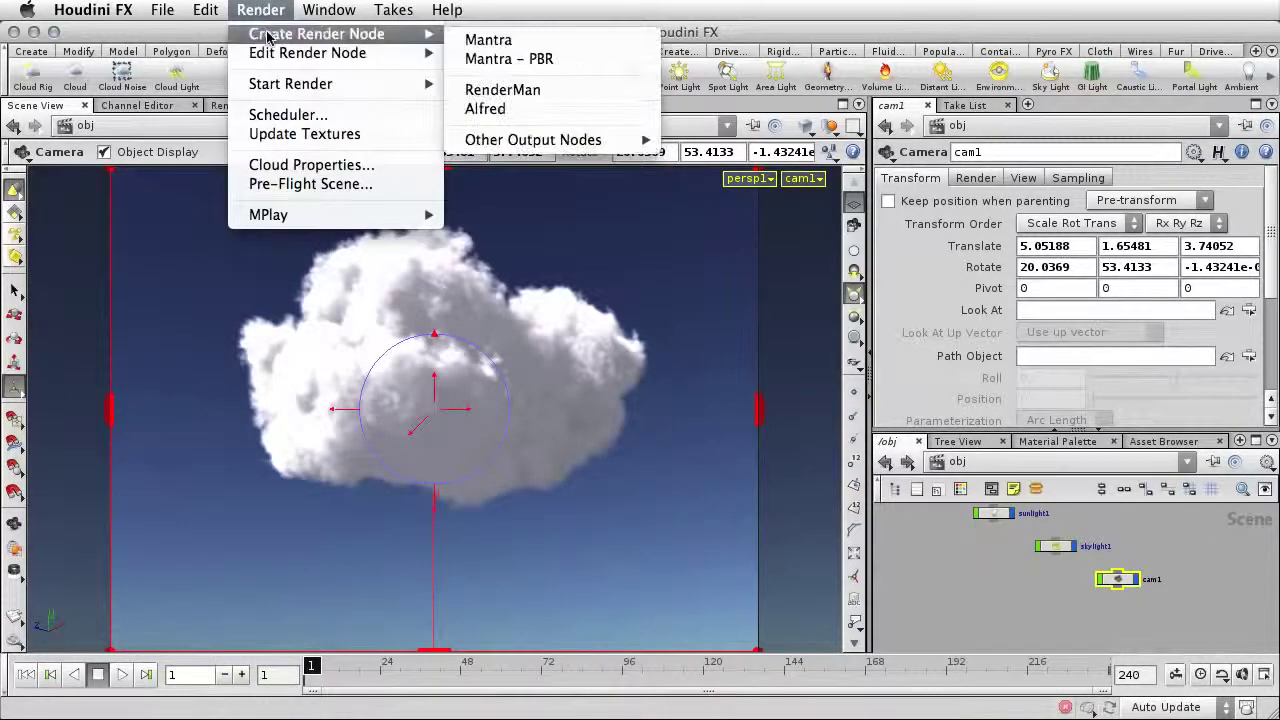
{"action": "left_click", "coordinate": [535, 58]}
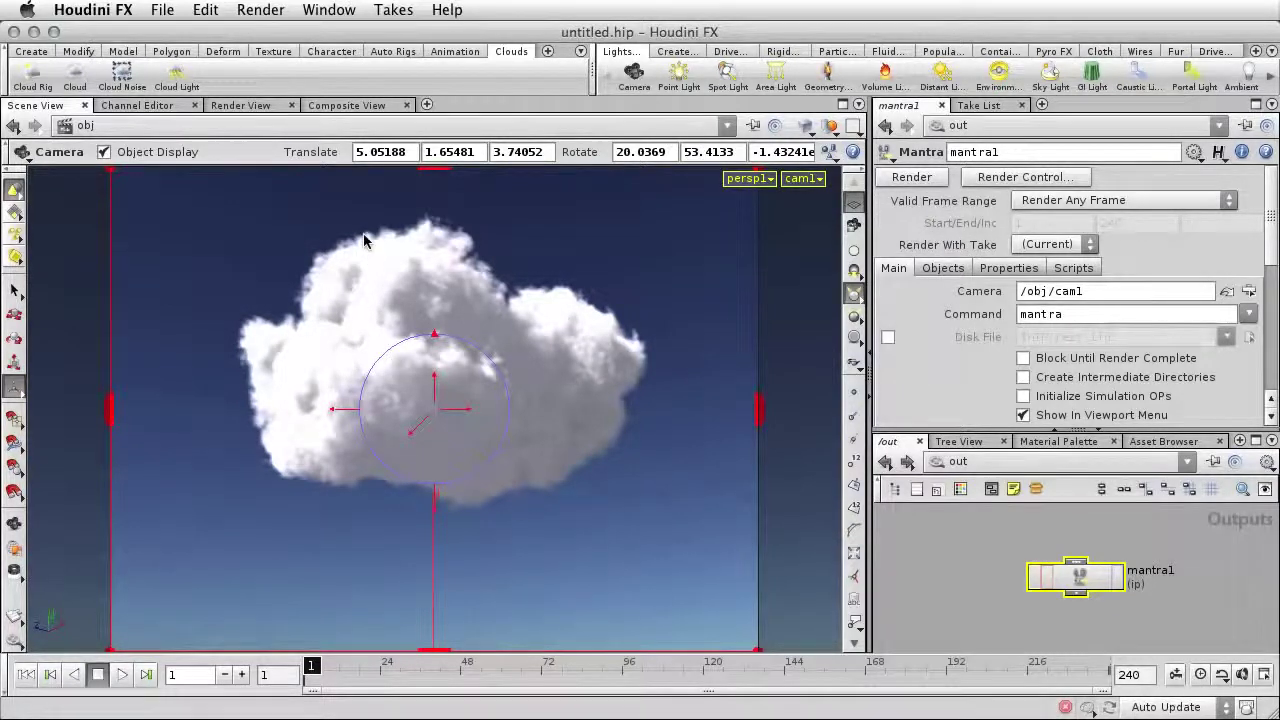
Render the cloud in the Render View through /obj/cam1 using the /out/mantra1 node.
{"action": "left_click", "coordinate": [230, 107]}
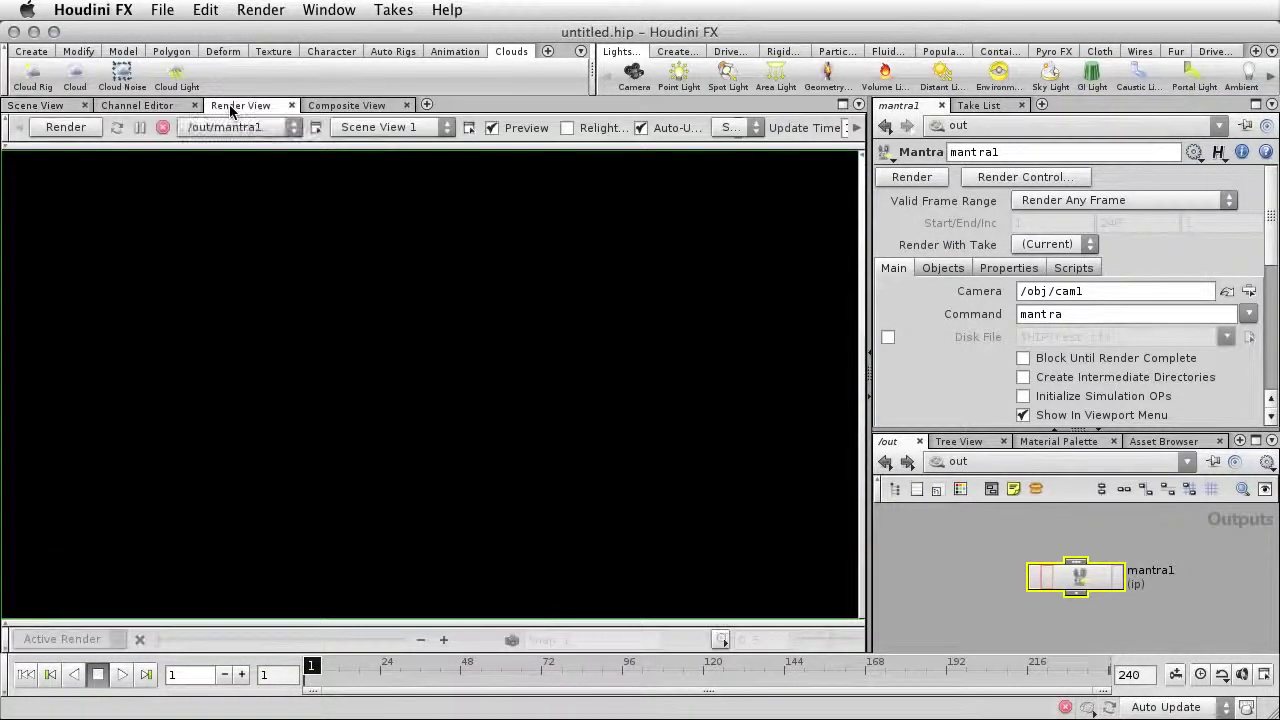
{"action": "left_click", "coordinate": [354, 130]}
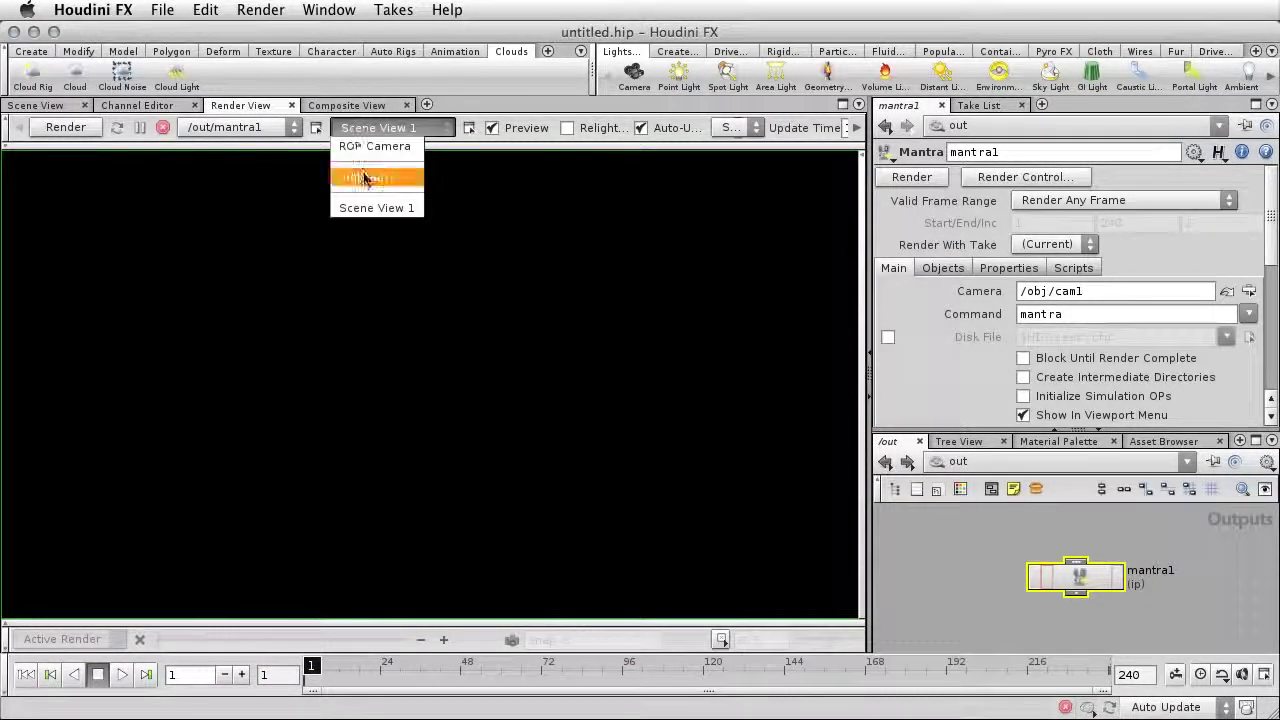
{"action": "left_click", "coordinate": [366, 178]}
{"action": "left_click", "coordinate": [250, 130]}
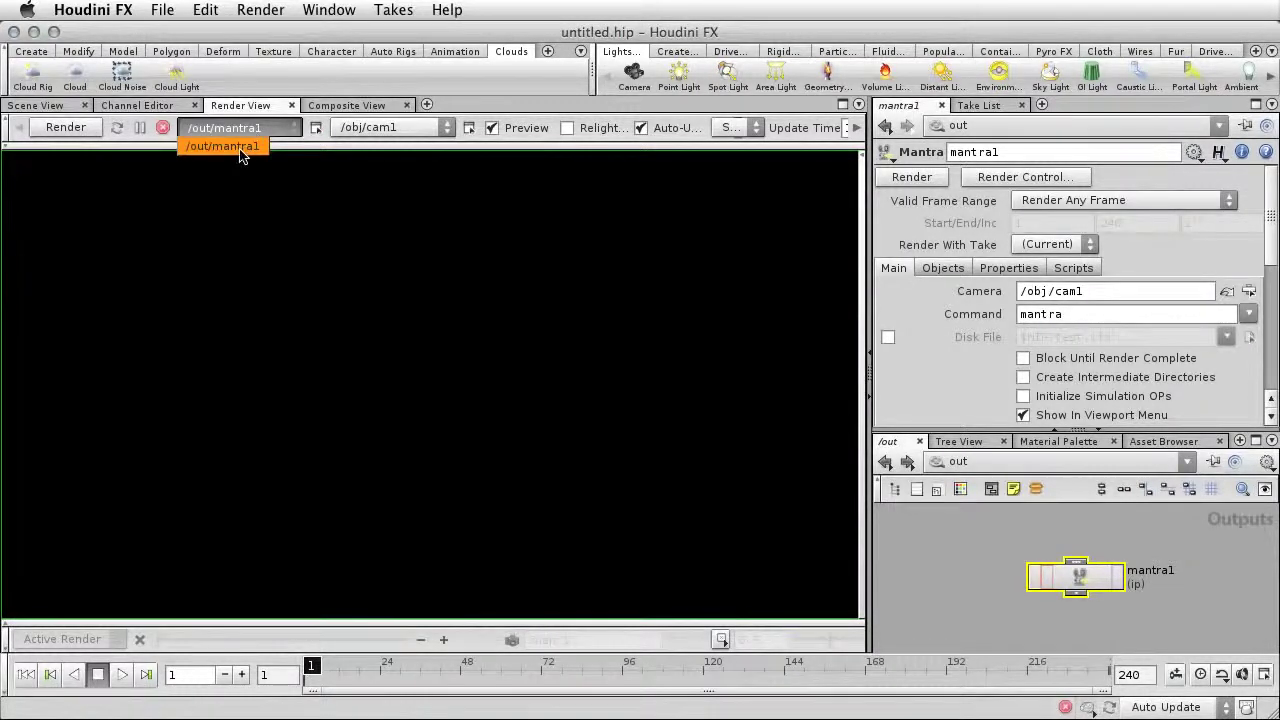
{"action": "left_click", "coordinate": [240, 146]}
{"action": "left_click", "coordinate": [66, 128]}
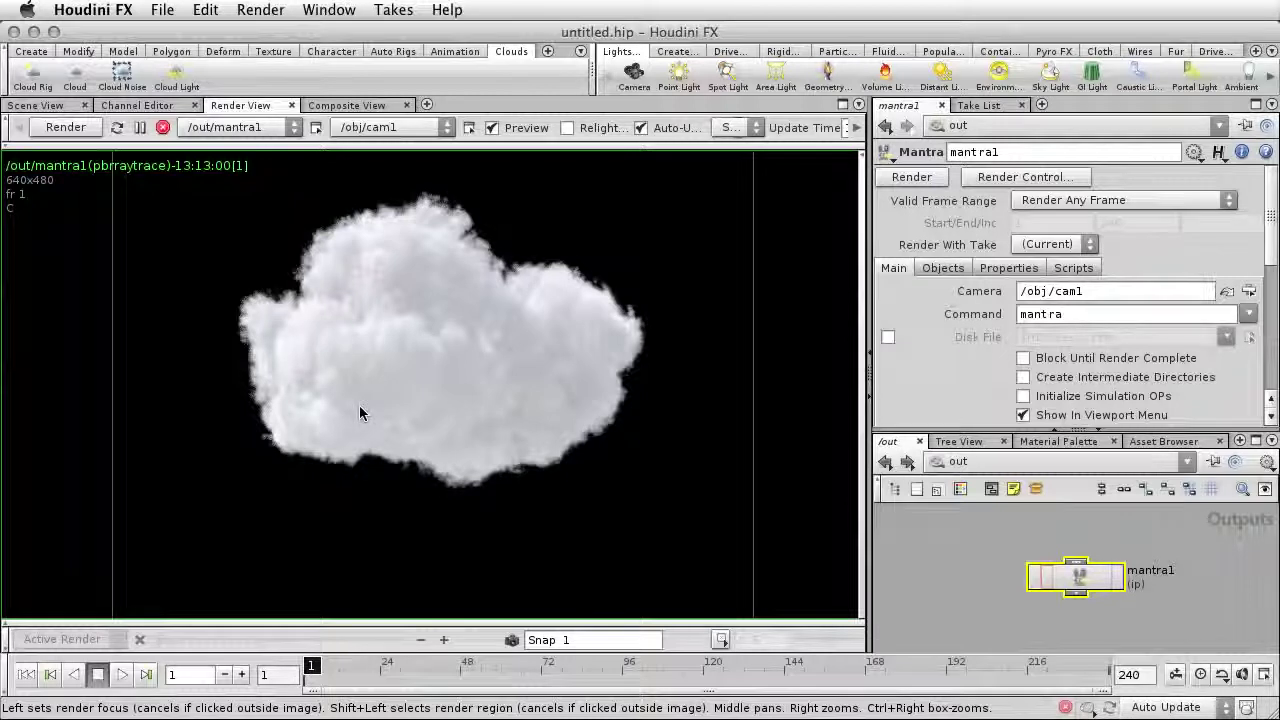
Return to the obj network and enable Render Light Geometry on the skylight1 environment light.
{"action": "left_click", "coordinate": [958, 578]}
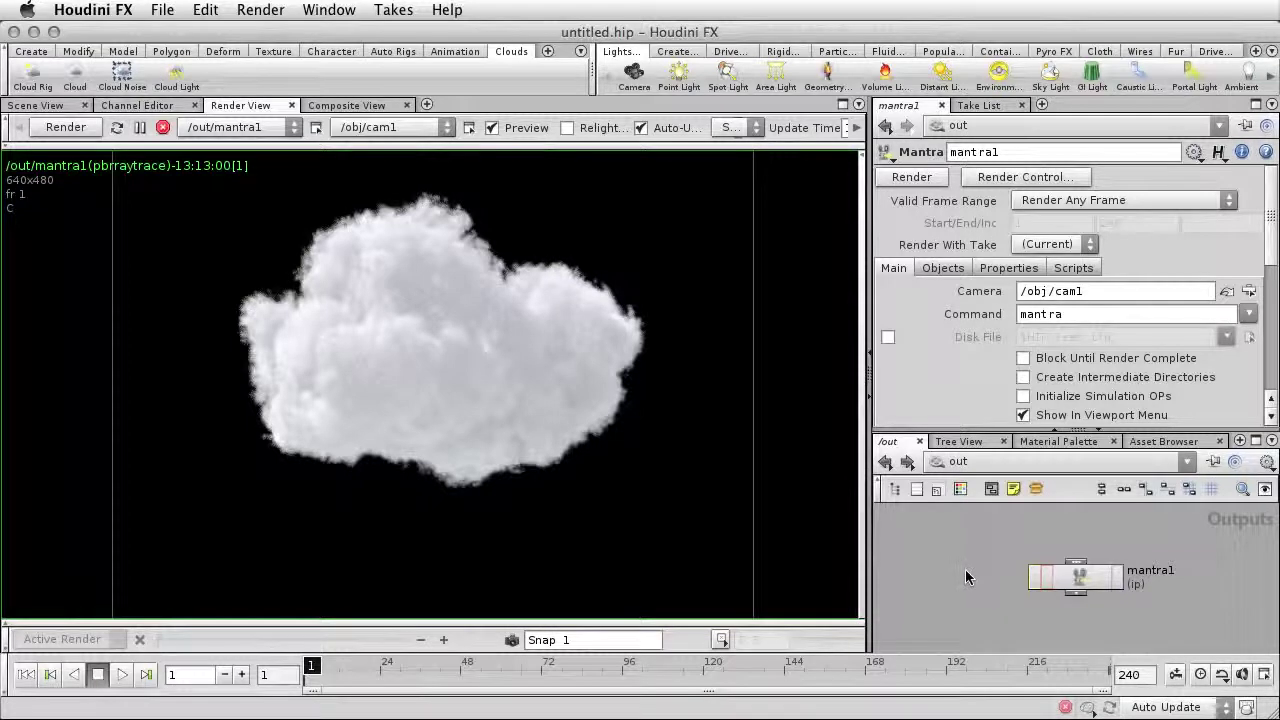
{"action": "left_click", "coordinate": [886, 462]}
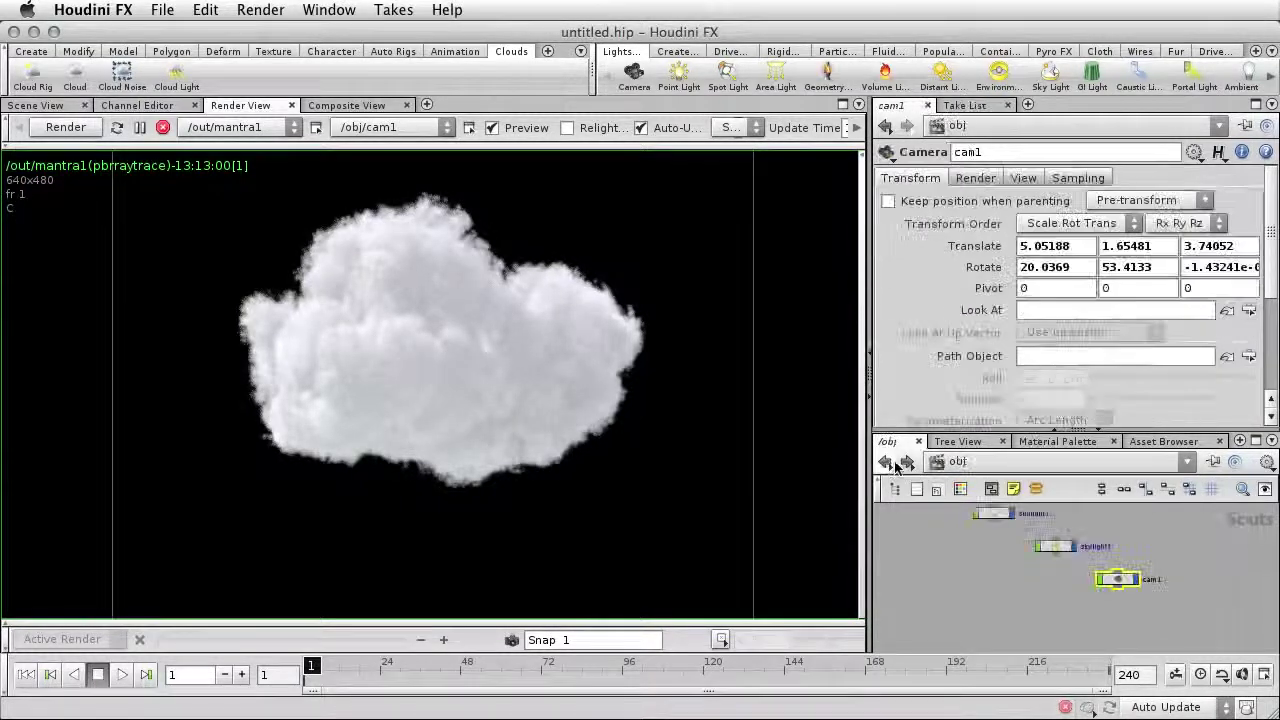
{"action": "left_click_drag", "start_coordinate": [931, 432], "coordinate": [931, 298]}
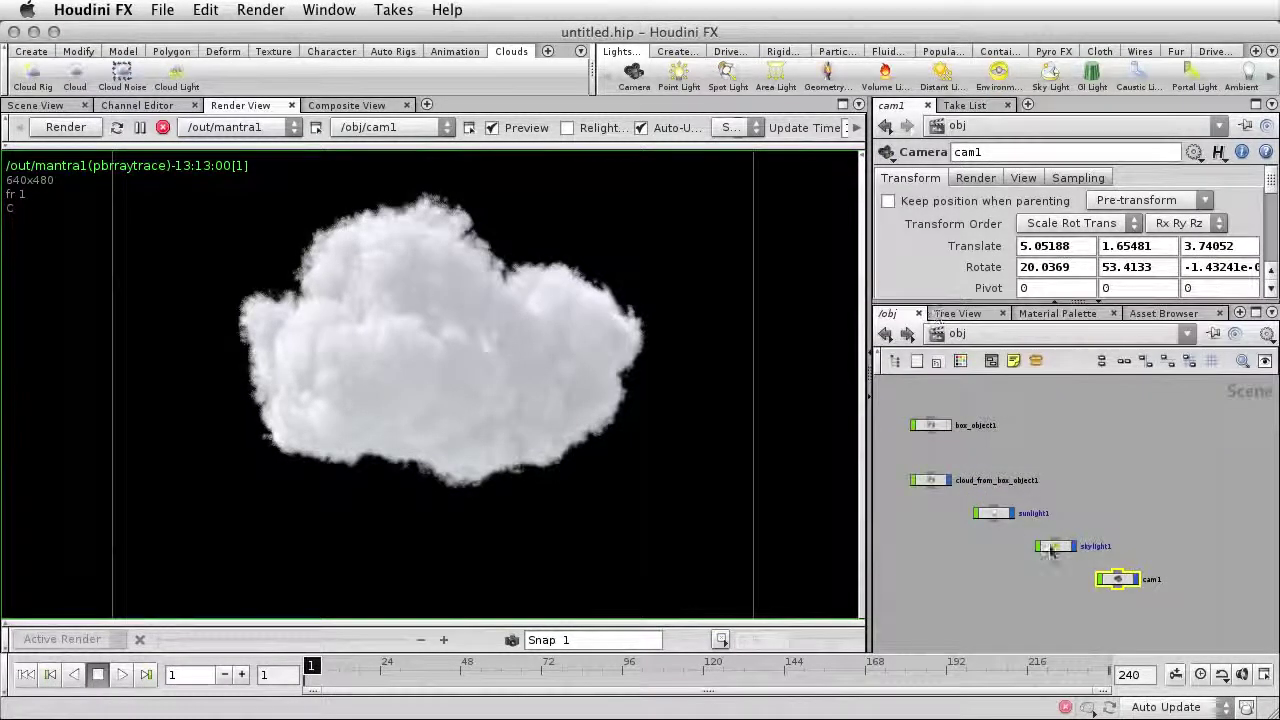
{"action": "left_click", "coordinate": [1055, 546]}
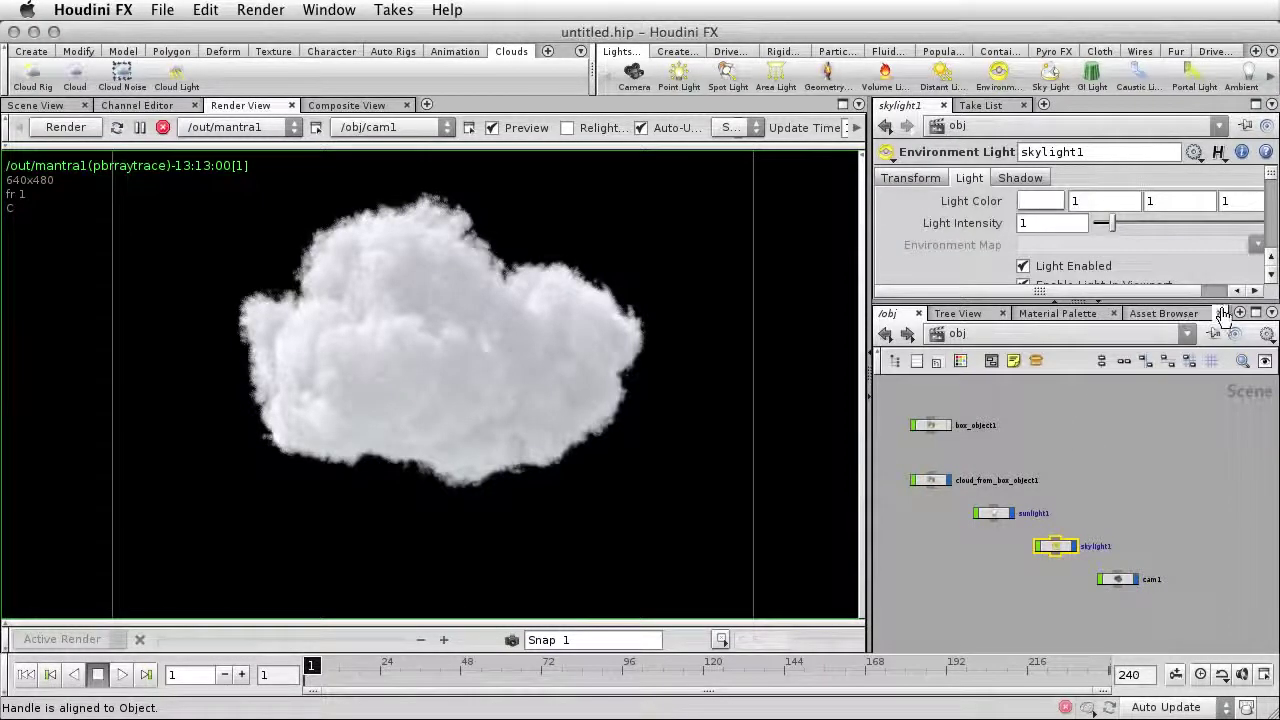
{"action": "left_click_drag", "start_coordinate": [1215, 298], "coordinate": [1215, 389]}
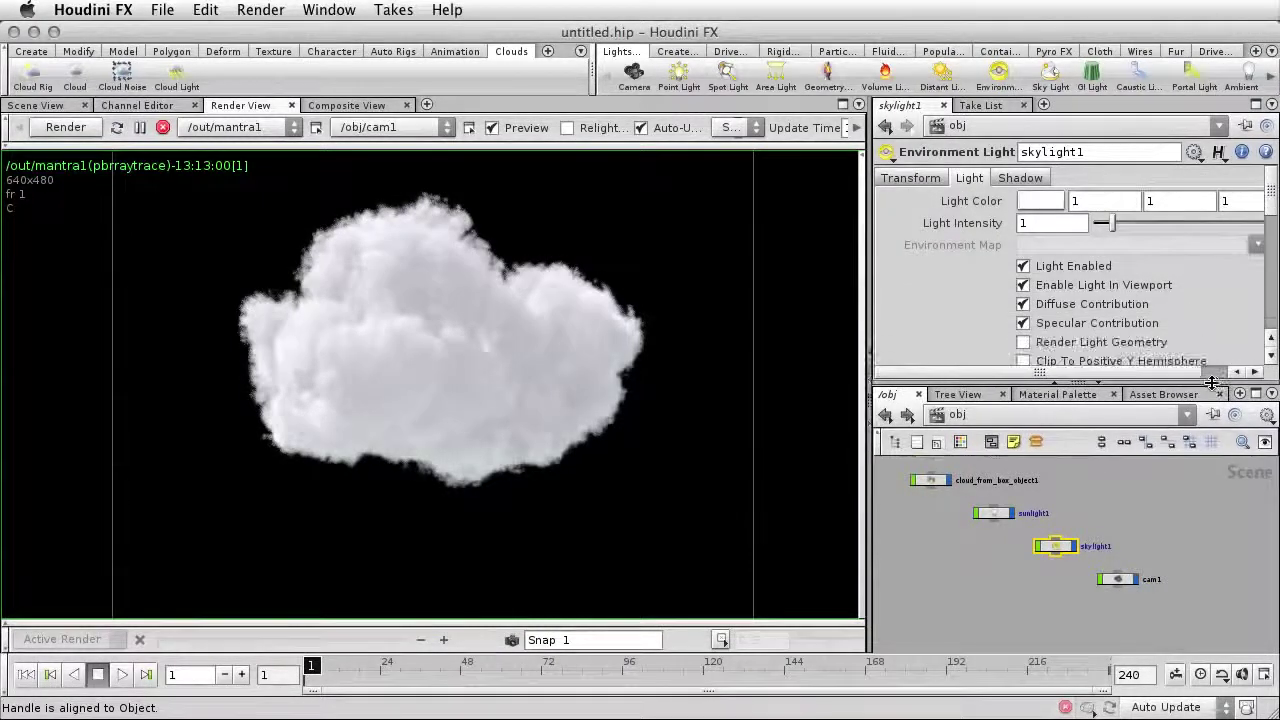
{"action": "left_click", "coordinate": [1023, 342]}
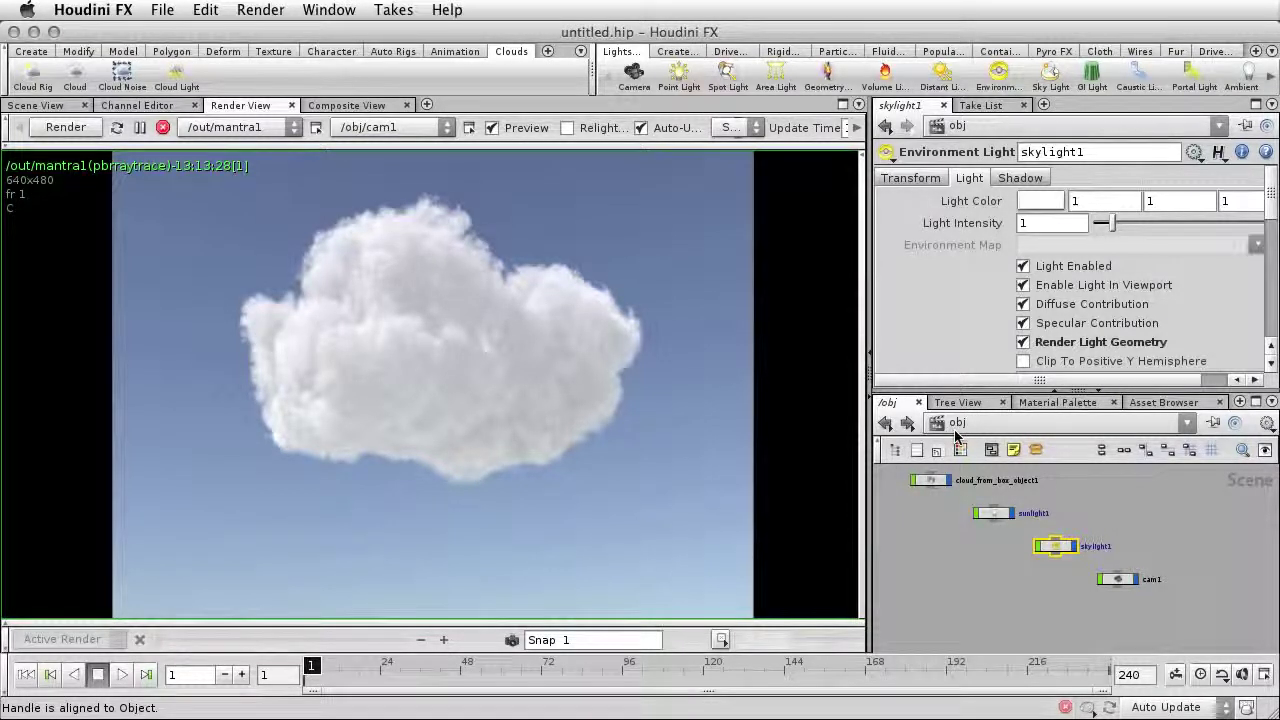
Bring up the Sampling properties of the mantra1 render node in the out network.
{"action": "left_click", "coordinate": [942, 422]}
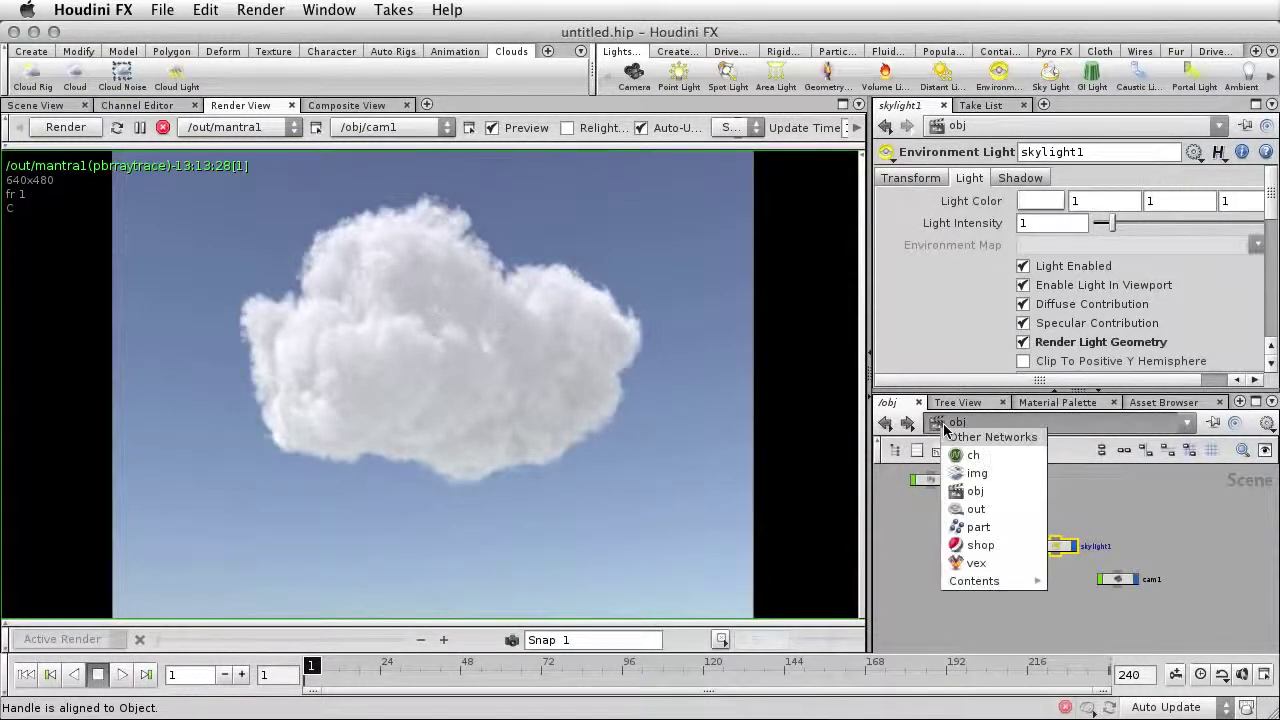
{"action": "left_click", "coordinate": [977, 510]}
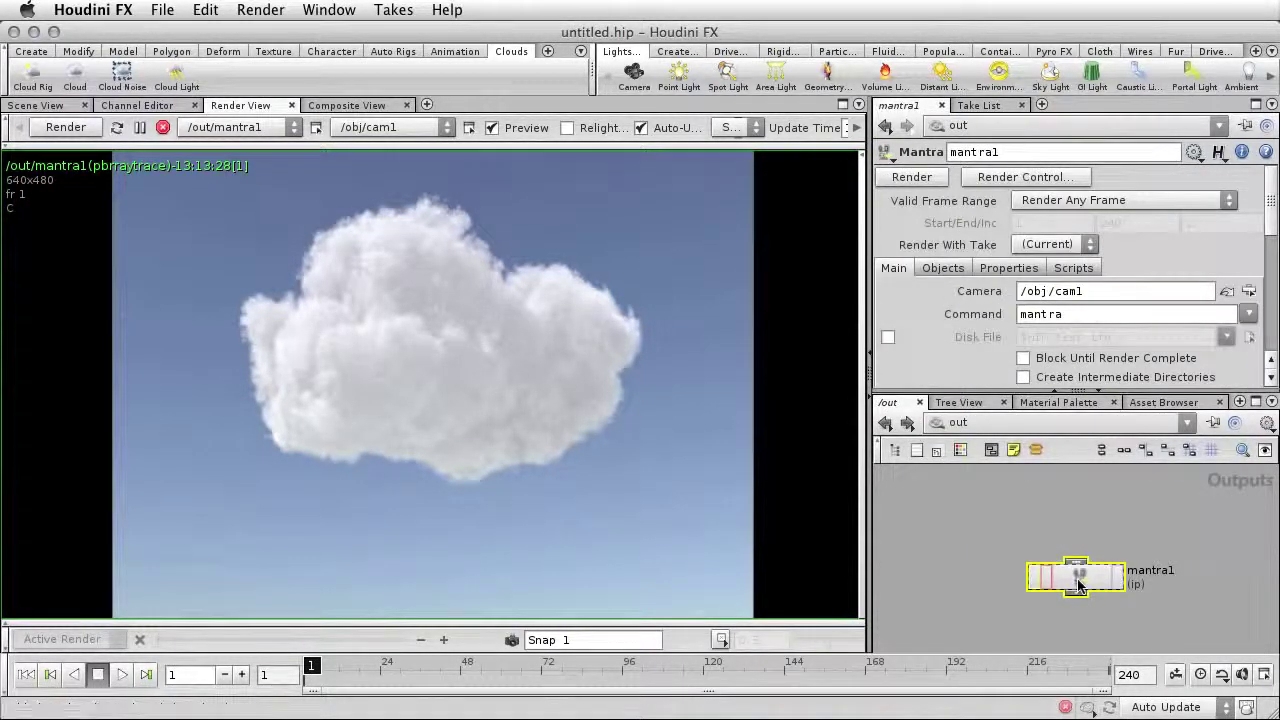
{"action": "left_click_drag", "start_coordinate": [1129, 391], "coordinate": [1134, 497]}
{"action": "left_click", "coordinate": [988, 269]}
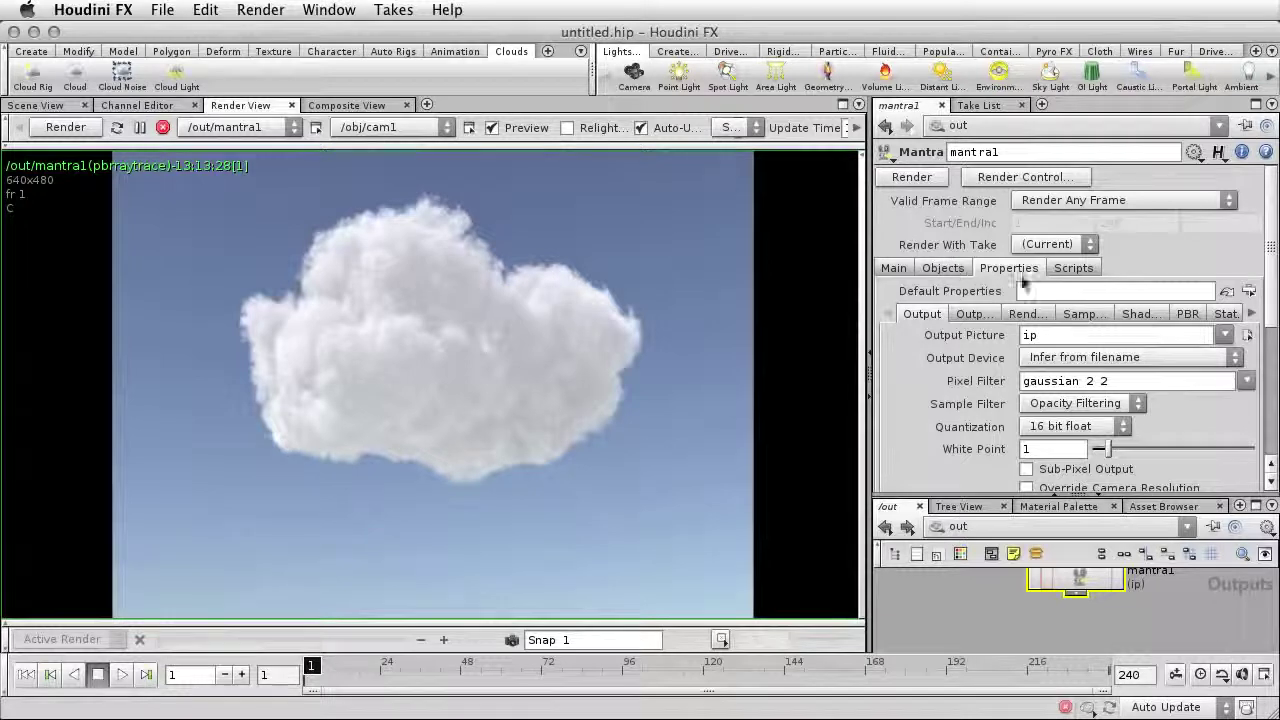
{"action": "left_click_drag", "start_coordinate": [1190, 497], "coordinate": [1190, 434]}
{"action": "left_click", "coordinate": [1083, 267]}
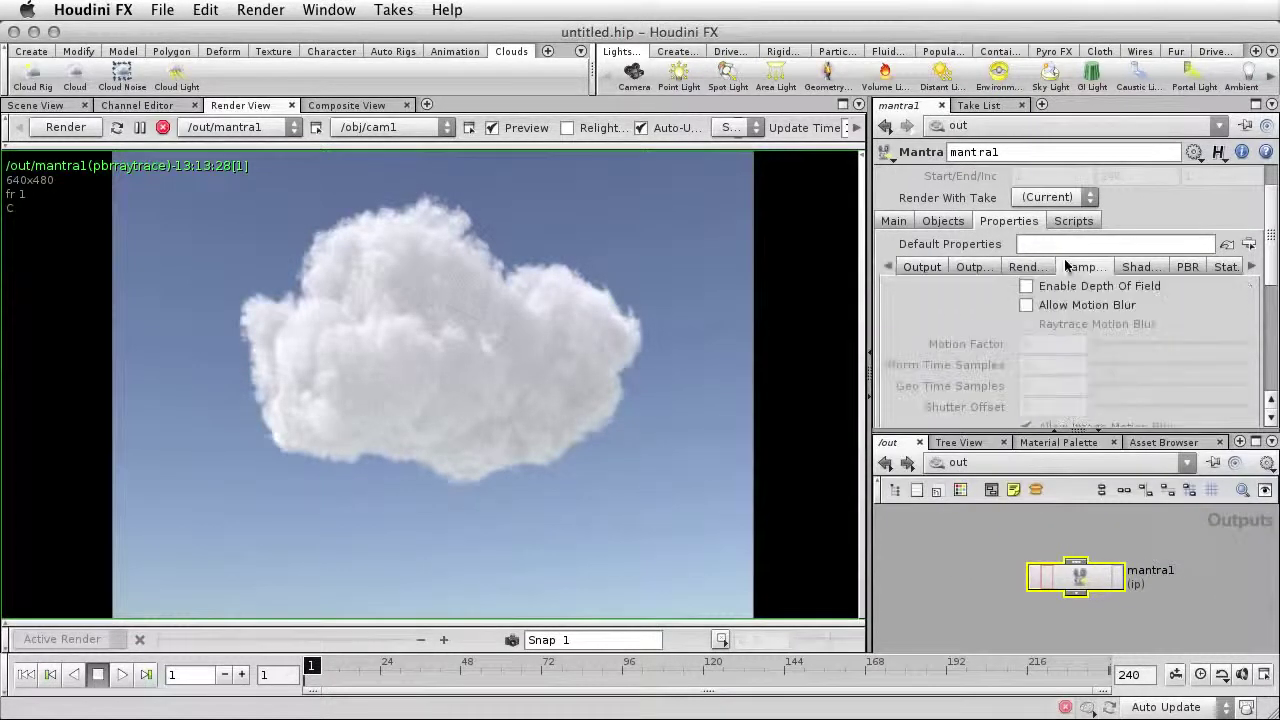
{"action": "scroll", "coordinate": [1240, 320], "scroll_direction": "down", "scroll_amount": 10}
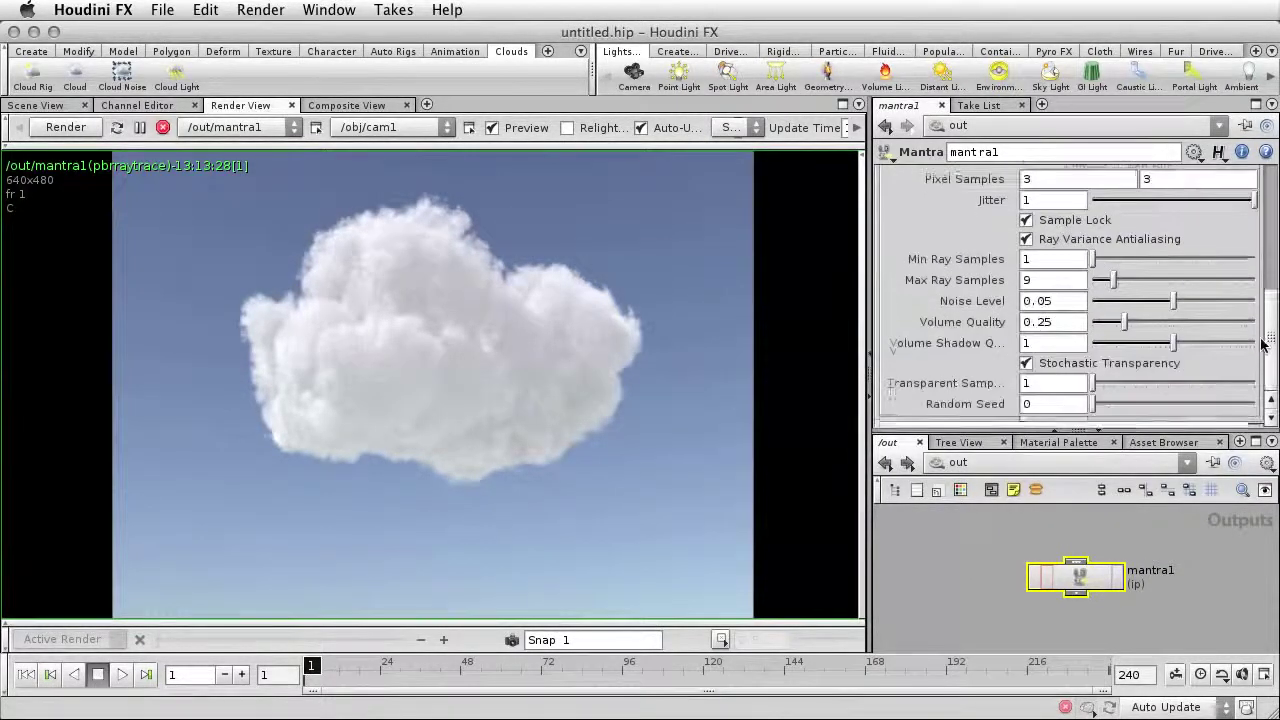
{"action": "scroll", "coordinate": [1262, 360], "scroll_direction": "up", "scroll_amount": 1}
Set mantra1's Pixel Samples to 4 by 4 and Min Ray Samples to 3.
{"action": "left_click", "coordinate": [1024, 197]}
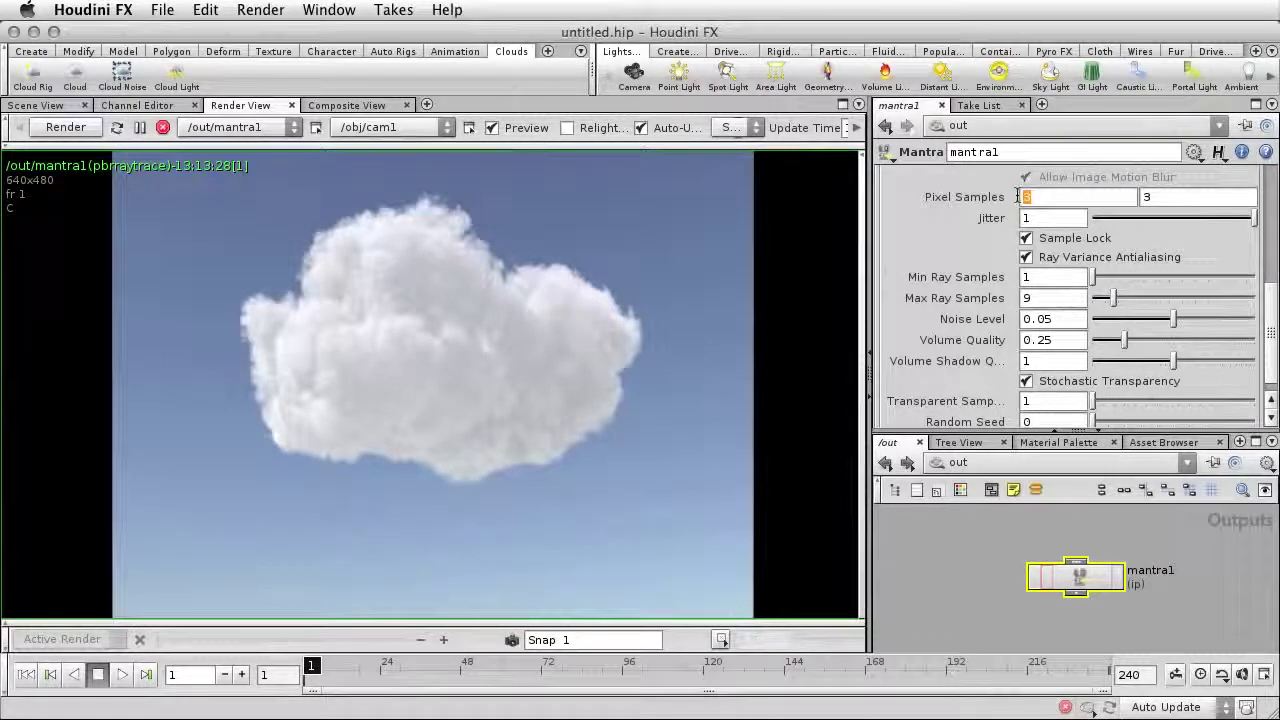
{"action": "type", "text": "4"}
{"action": "key", "text": "Tab"}
{"action": "type", "text": "4"}
{"action": "key", "text": "Tab"}
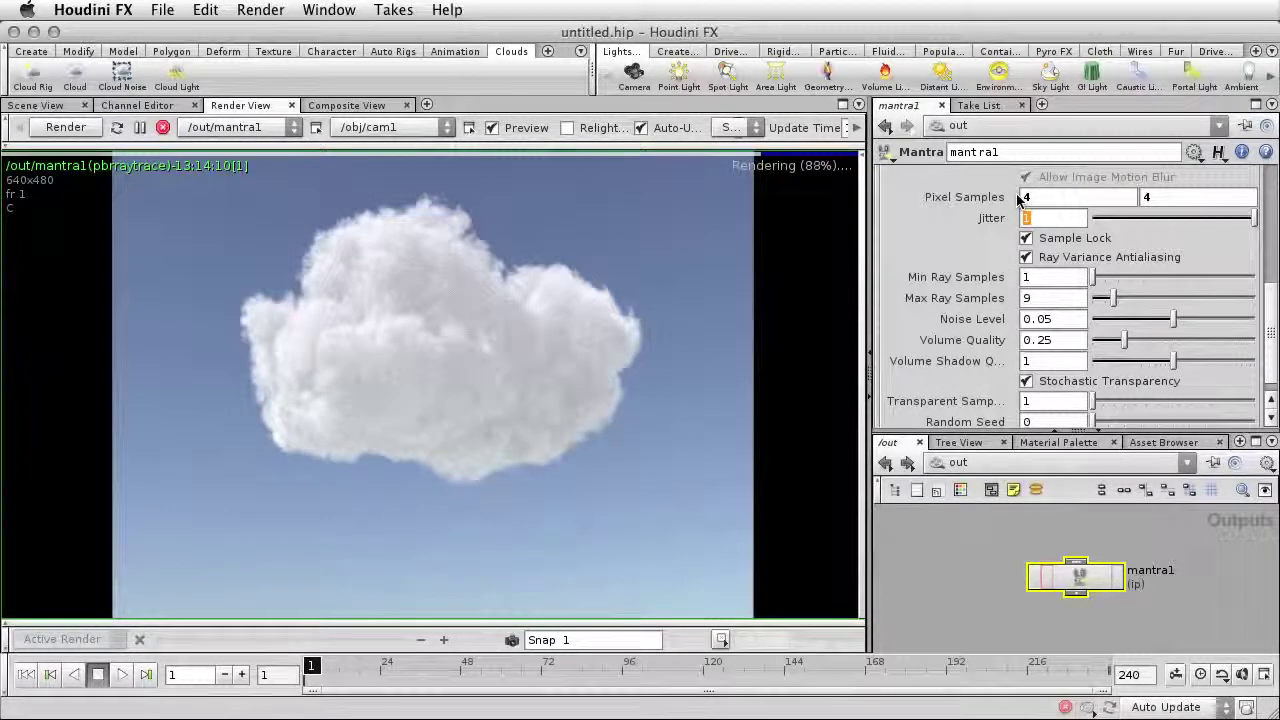
{"action": "left_click", "coordinate": [1028, 277]}
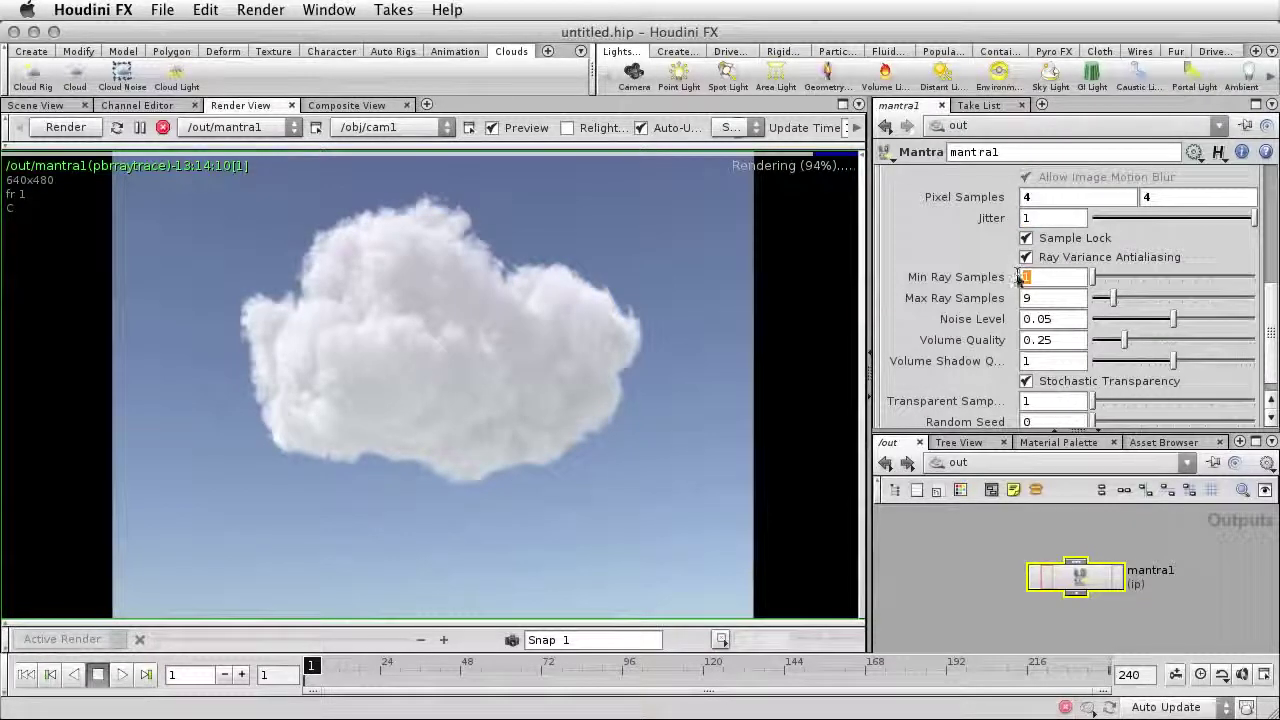
{"action": "type", "text": "3"}
{"action": "key", "text": "Tab"}
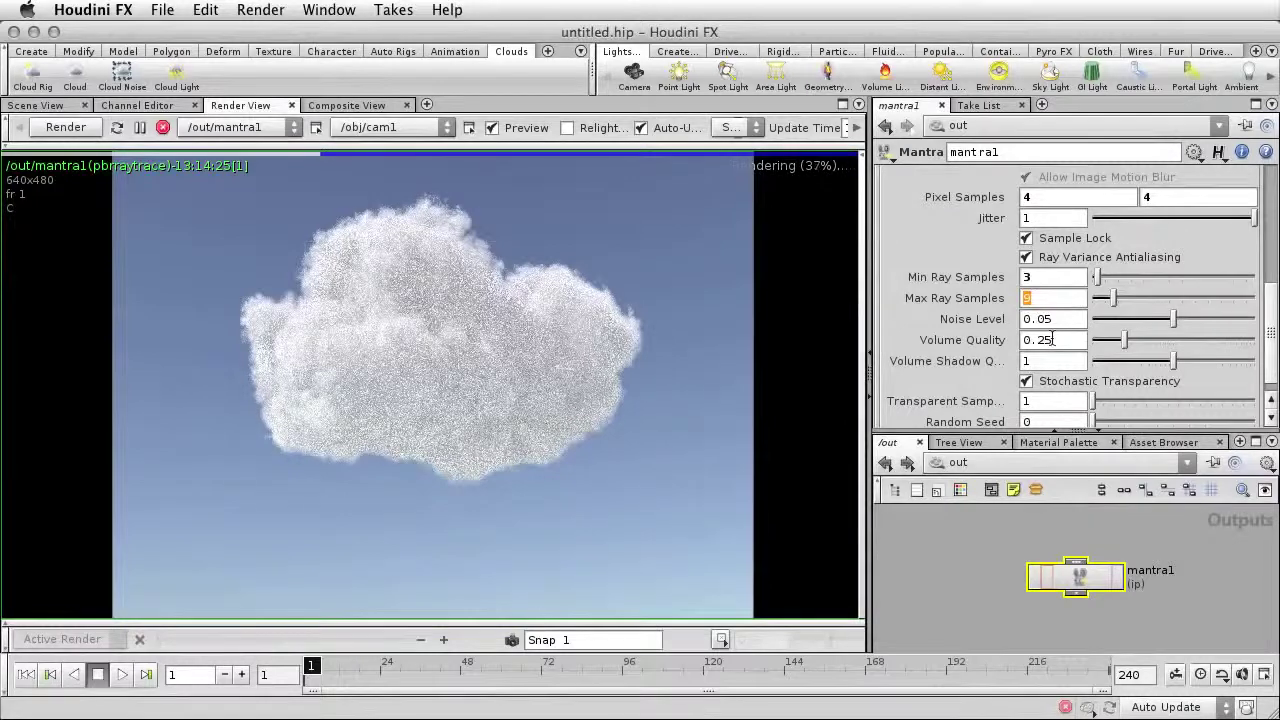
Set mantra1's Volume Quality to 0.5 and render the cloud again with Preview turned off.
{"action": "left_click_drag", "start_coordinate": [1052, 340], "coordinate": [1034, 340]}
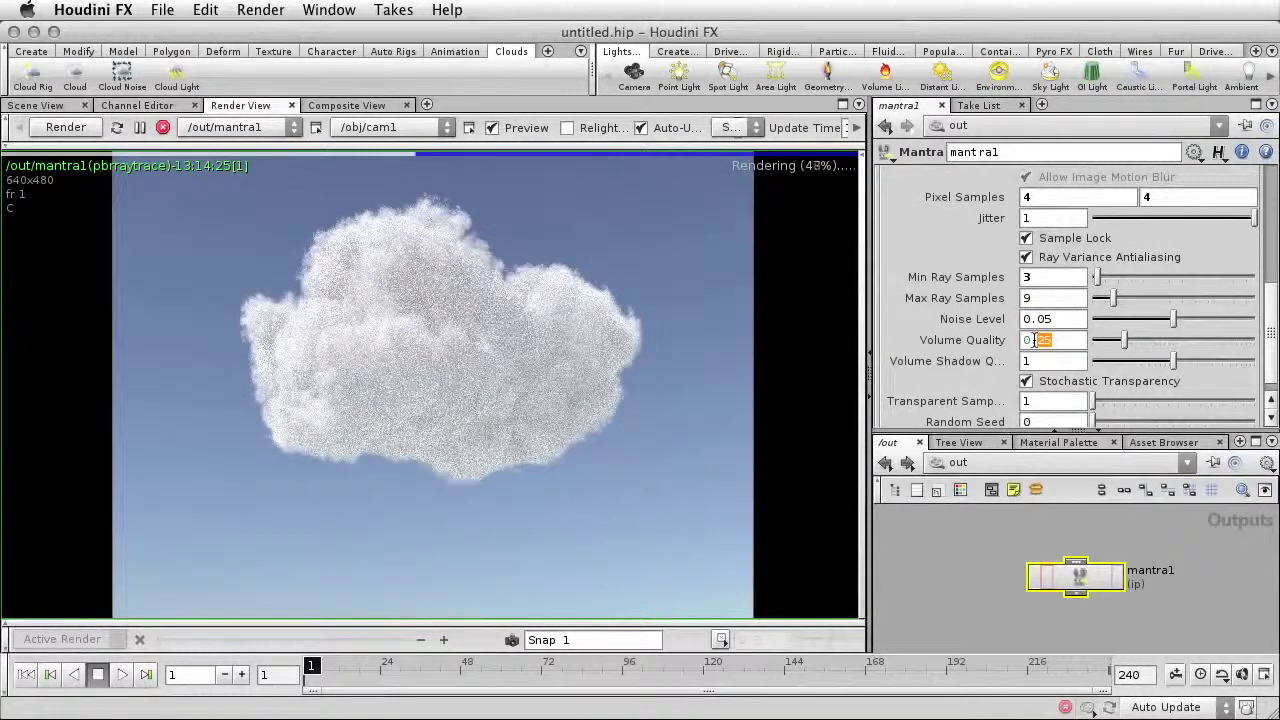
{"action": "type", "text": "5"}
{"action": "key", "text": "Return"}
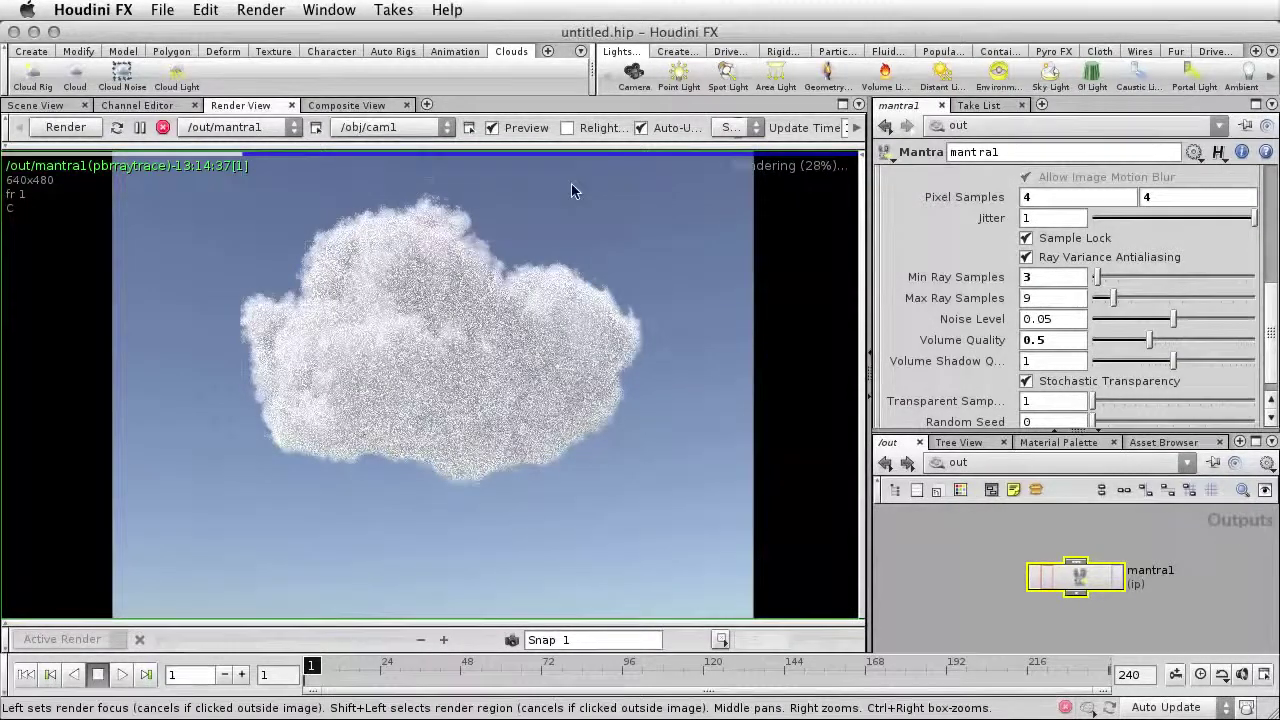
{"action": "left_click", "coordinate": [491, 128]}
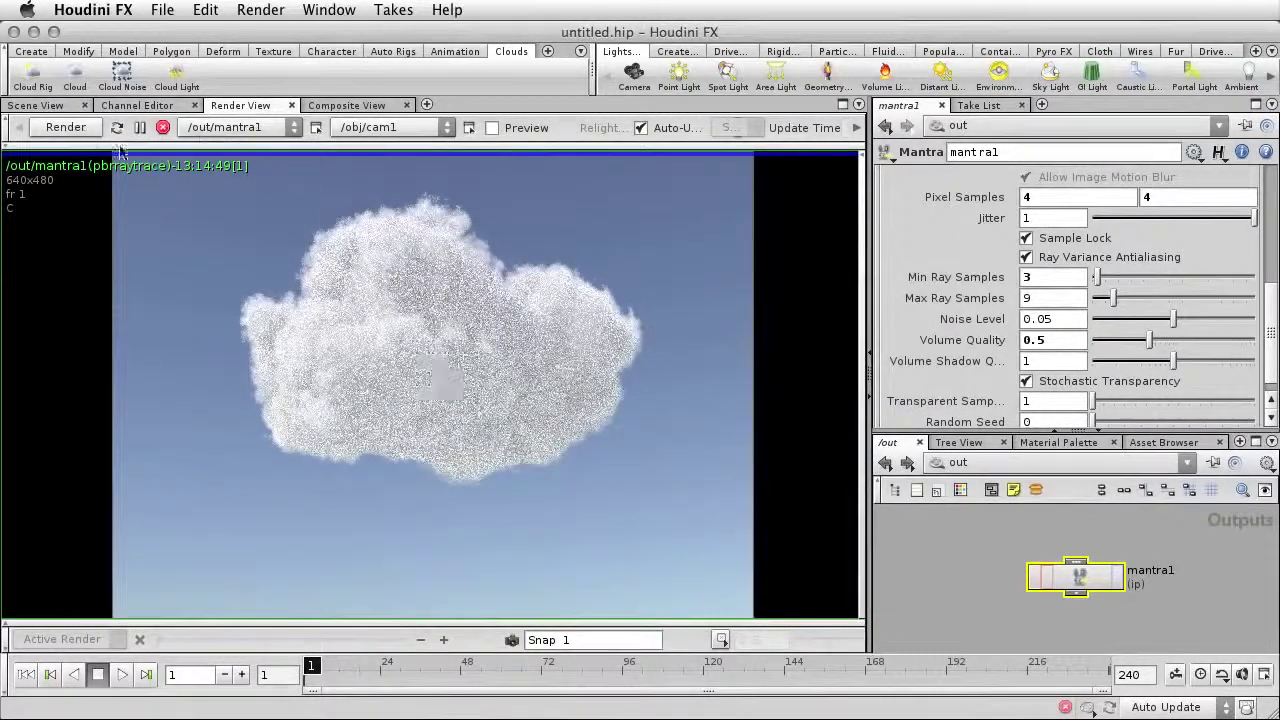
{"action": "left_click", "coordinate": [65, 127]}
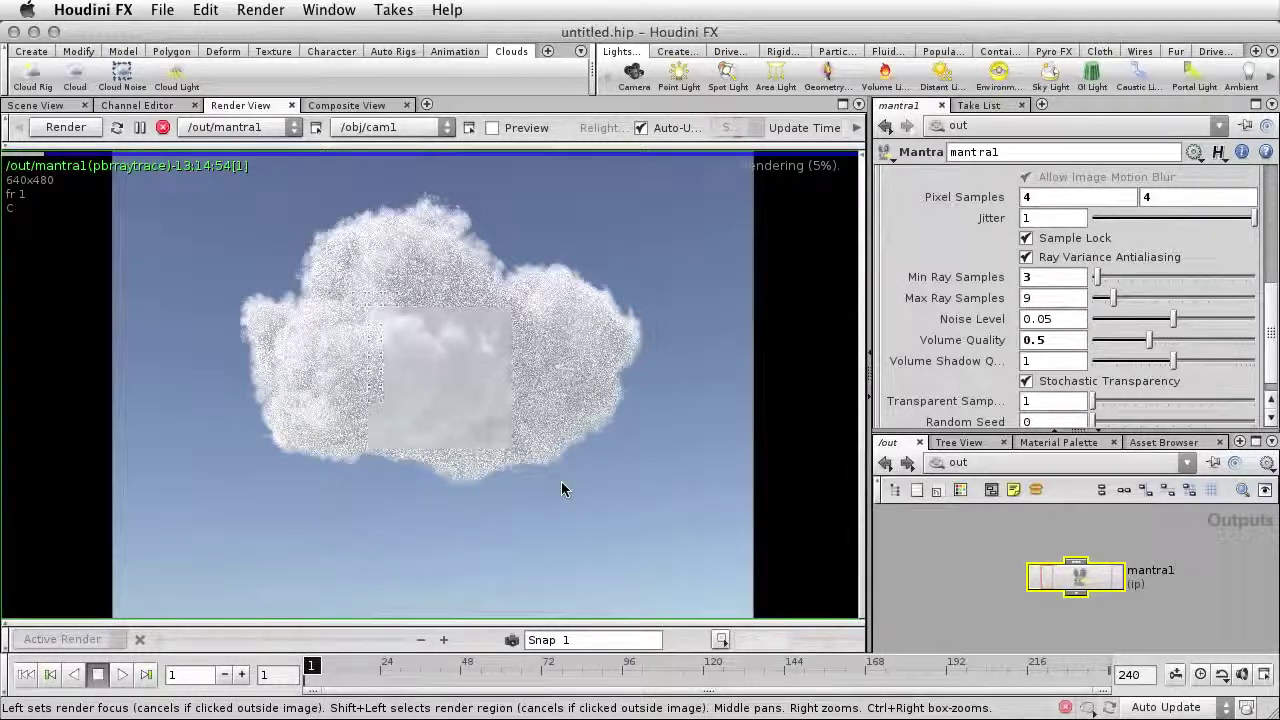
Pause the render and set mantra1's Volume Quality to 1 and Pixel Samples to 7 by 7.
{"action": "left_click", "coordinate": [140, 128]}
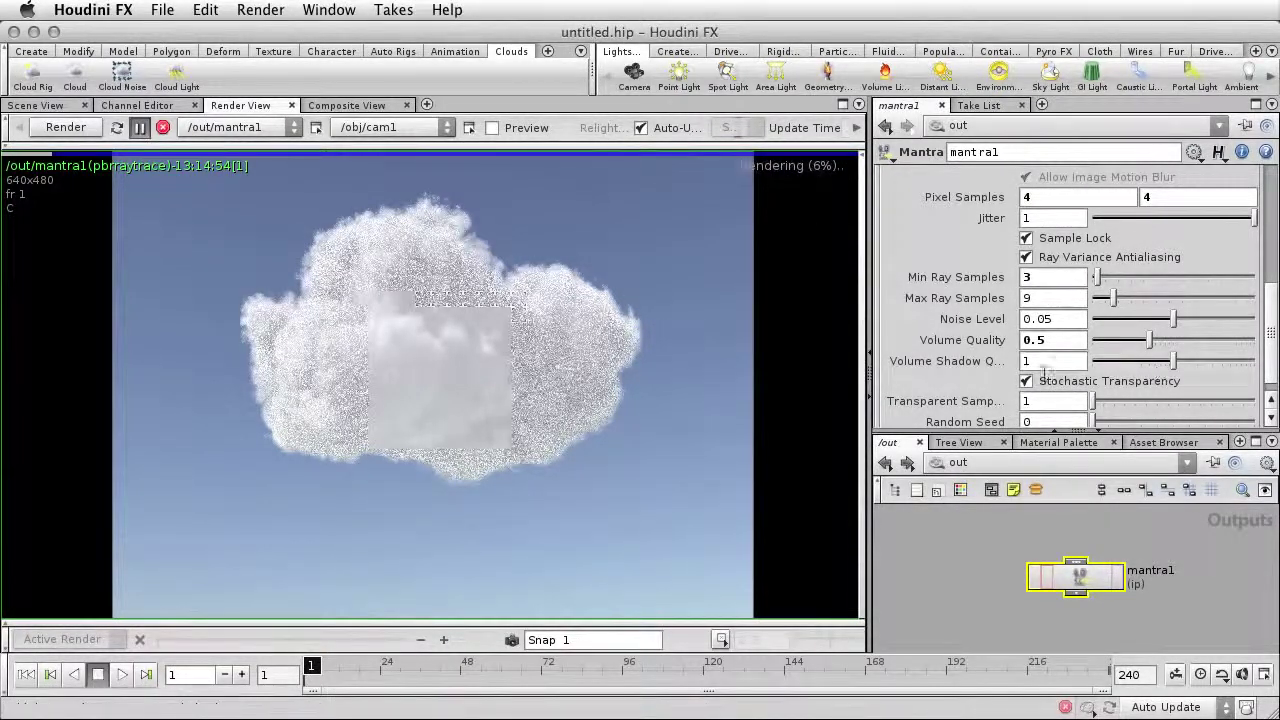
{"action": "left_click", "coordinate": [1038, 340]}
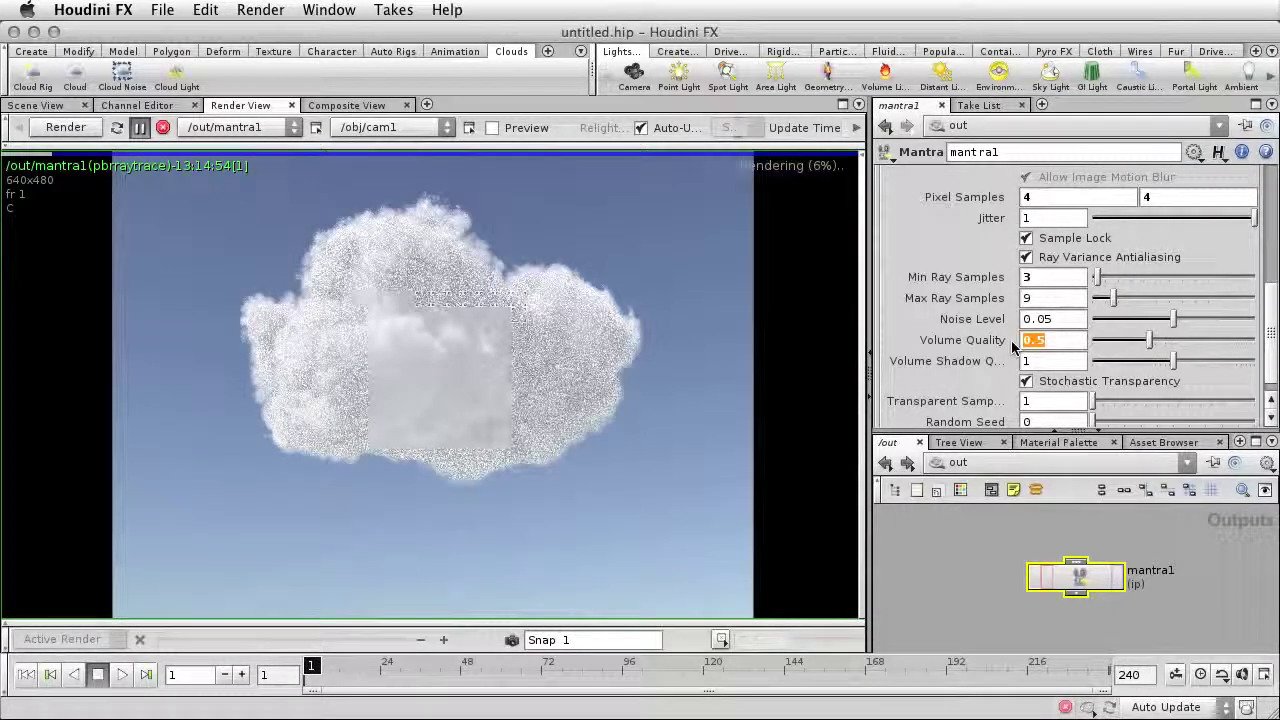
{"action": "type", "text": "1"}
{"action": "left_click", "coordinate": [1030, 197]}
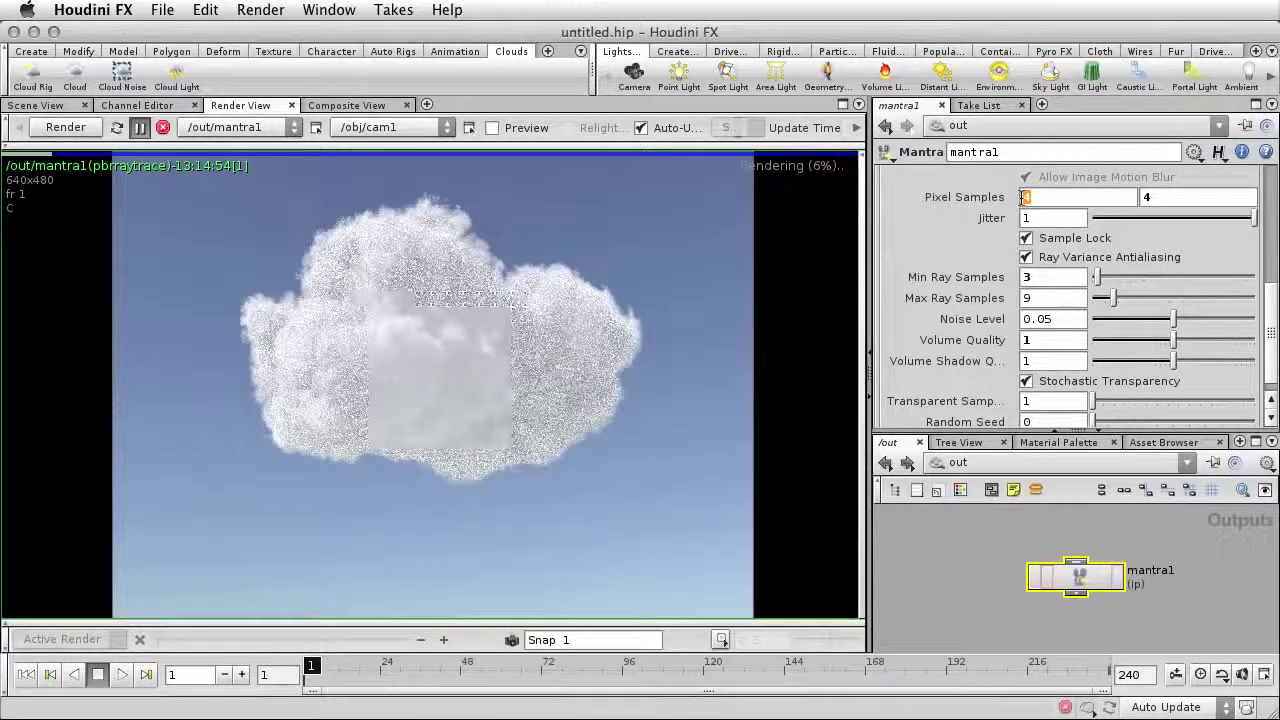
{"action": "type", "text": "7"}
{"action": "key", "text": "Tab"}
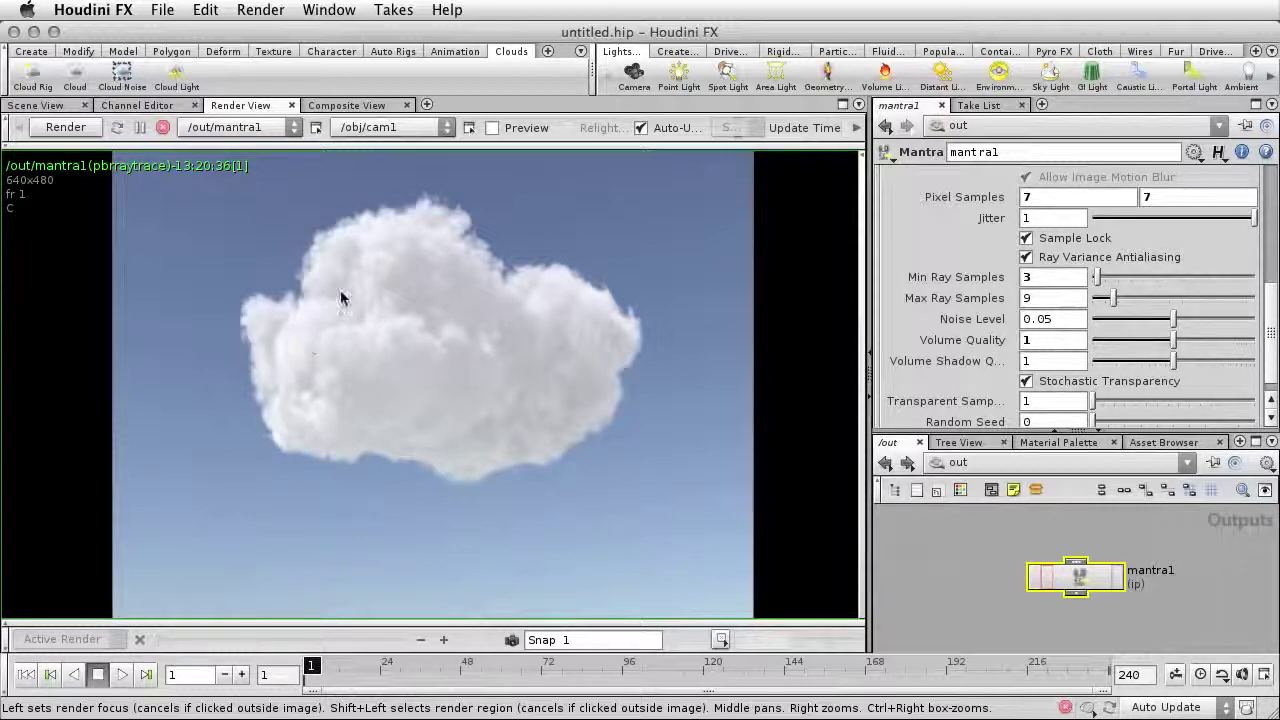
Return to the Scene View and save the scene to the Desktop as cloud_hero.hip.
{"action": "left_click", "coordinate": [46, 105]}
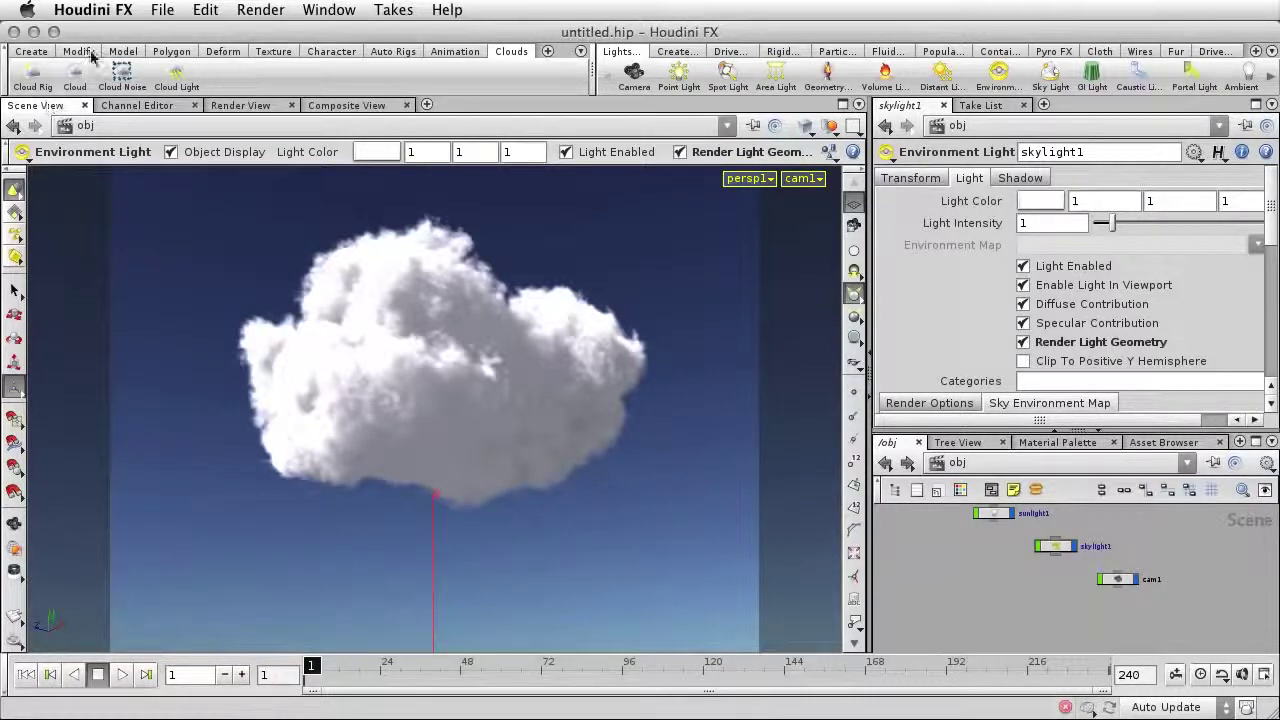
{"action": "left_click", "coordinate": [162, 9]}
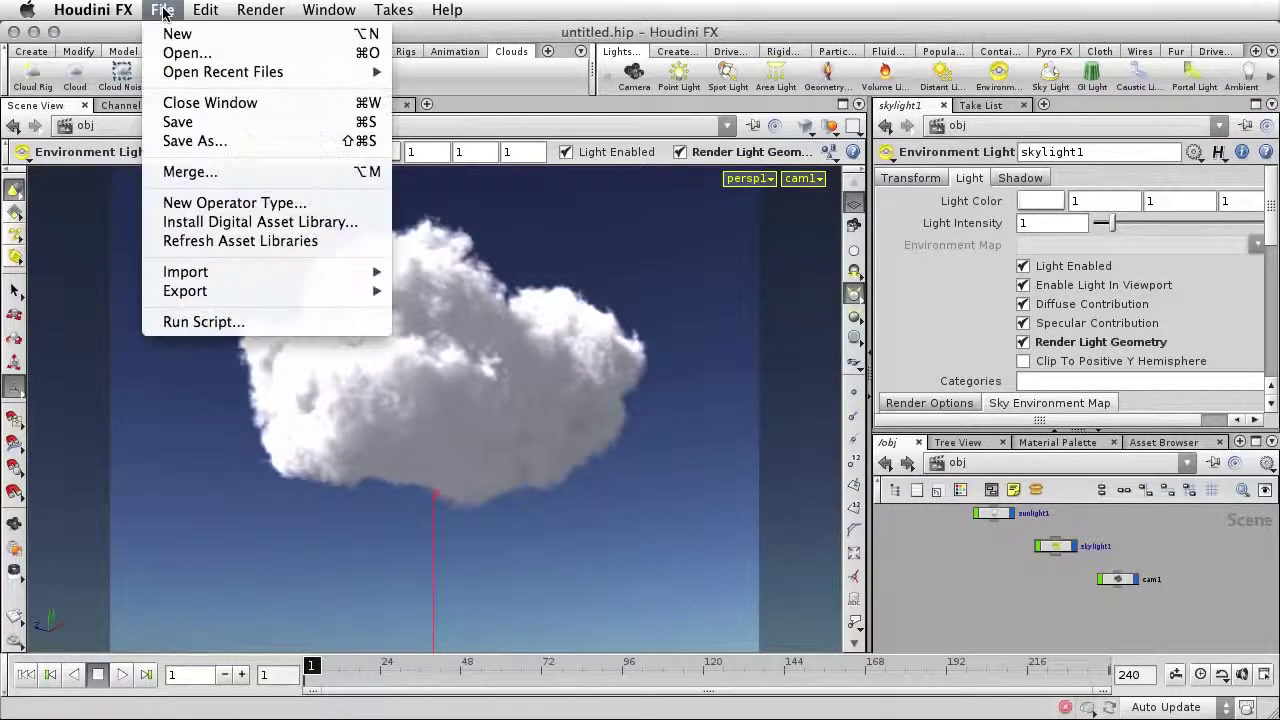
{"action": "left_click", "coordinate": [200, 122]}
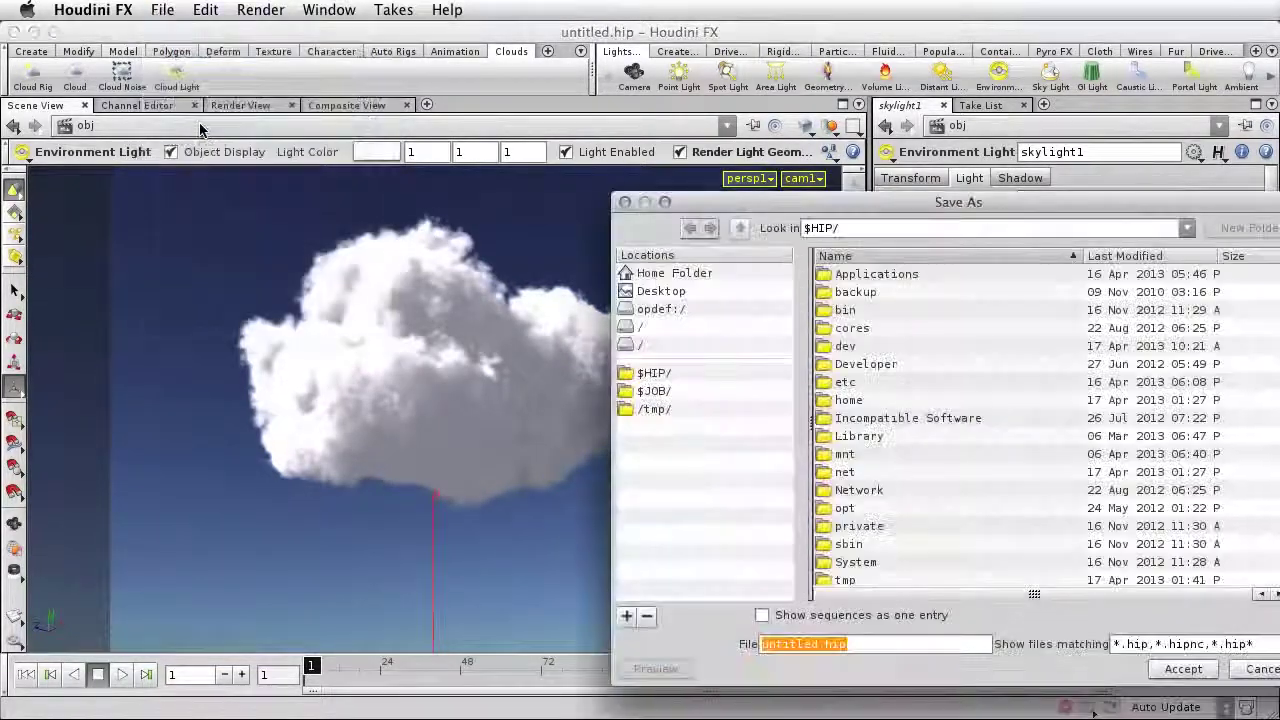
{"action": "left_click", "coordinate": [660, 291]}
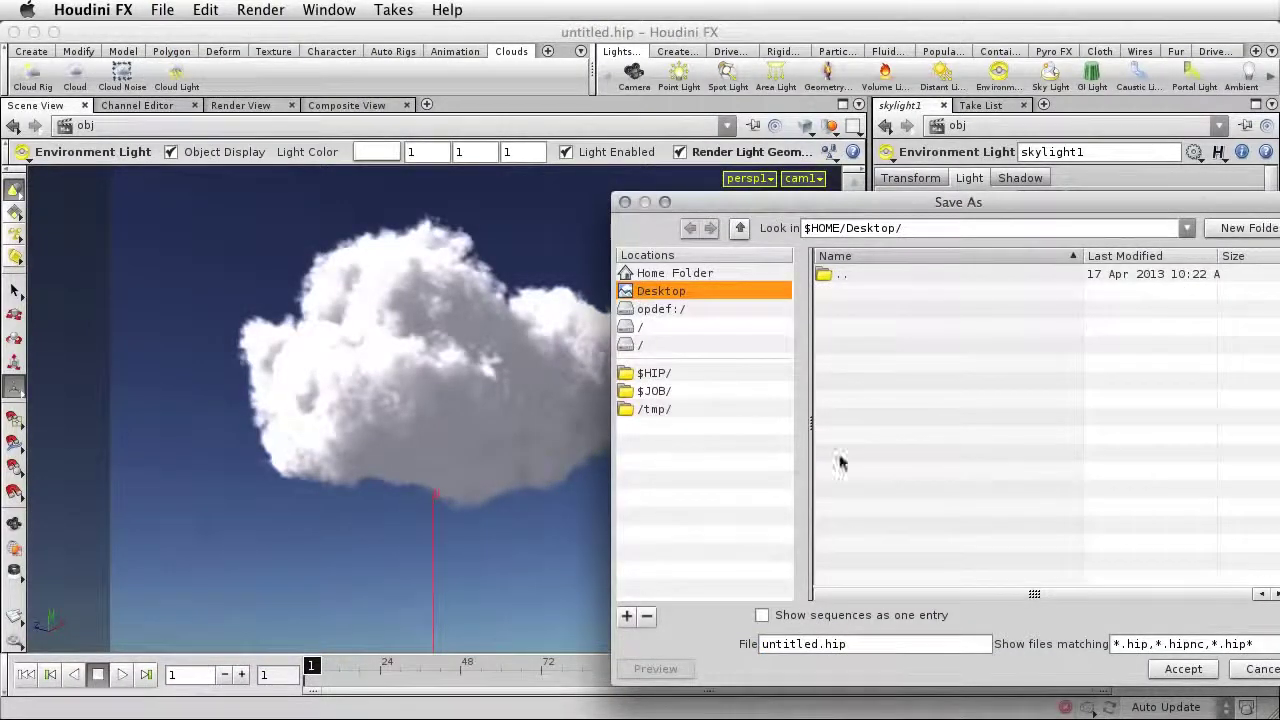
{"action": "left_click_drag", "start_coordinate": [818, 645], "coordinate": [761, 643]}
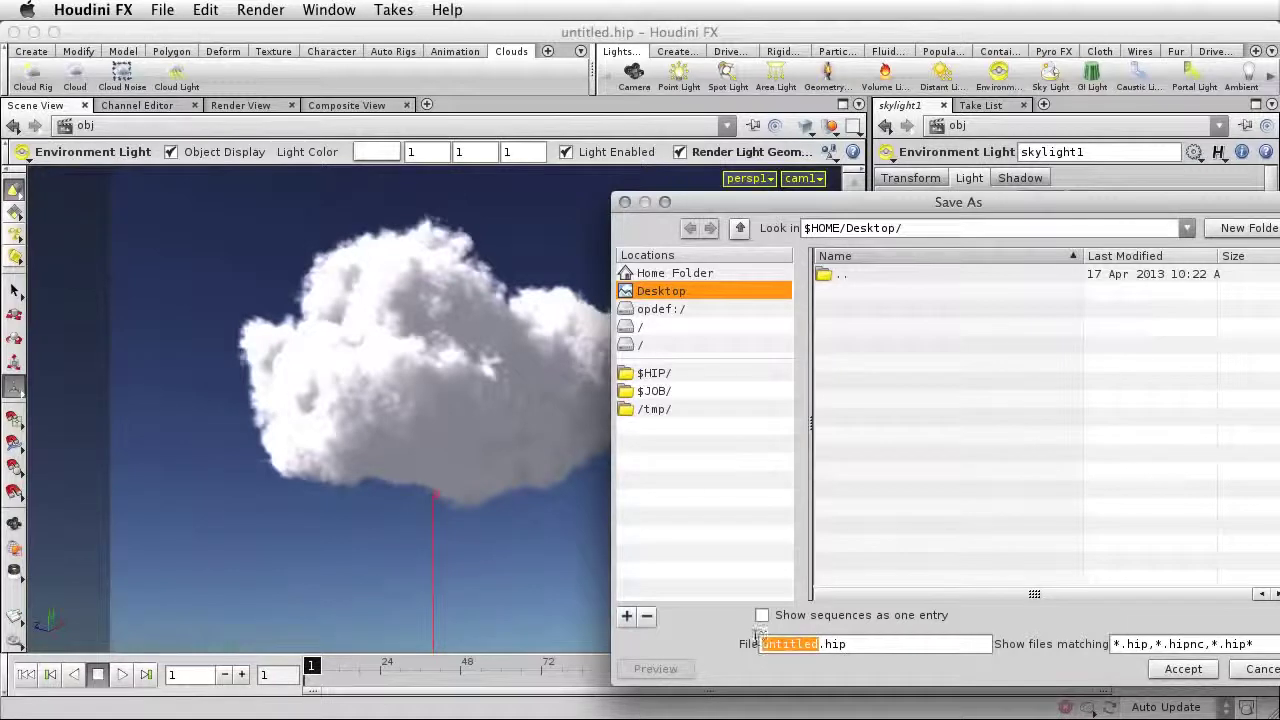
{"action": "type", "text": "cloud"}
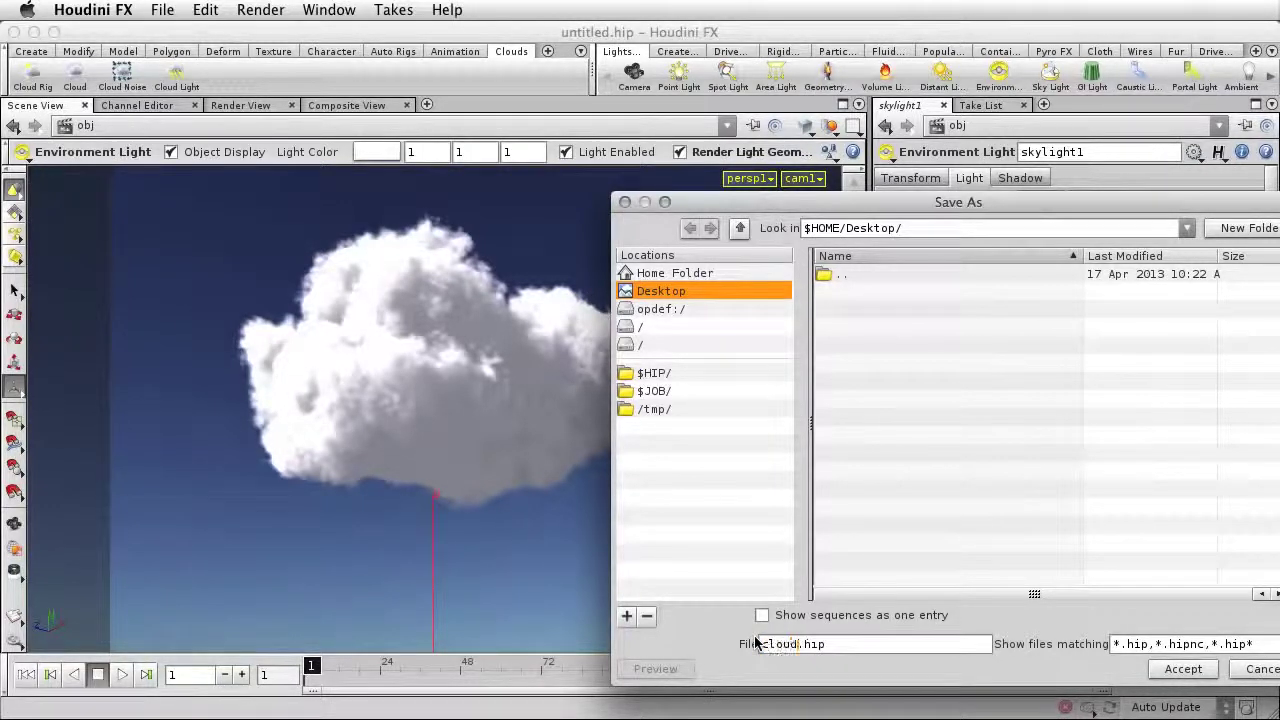
{"action": "type", "text": "_hero"}
{"action": "key", "text": "Return"}
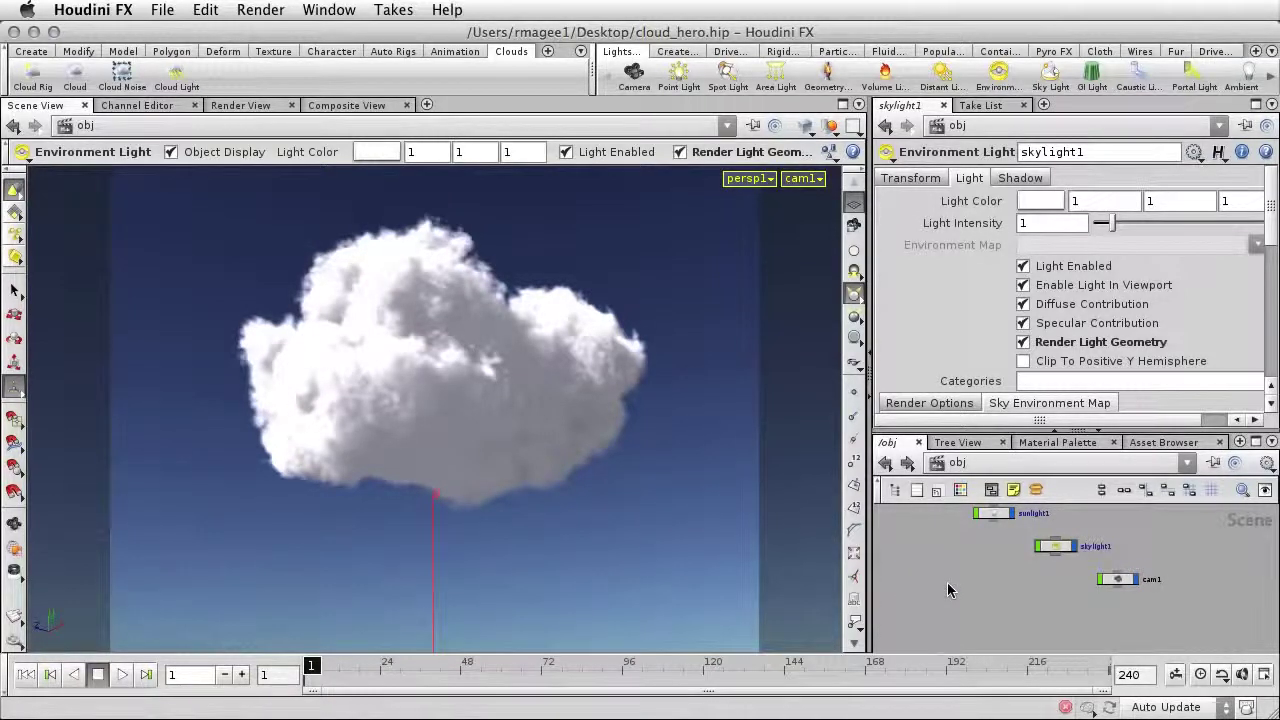
Hide cloud_from_box_object1, display box_object1 and set the box's size to 80 by 0.5 by 80.
{"action": "mouse_move", "coordinate": [955, 582]}
{"action": "middle_mouse_down"}
{"action": "mouse_move", "coordinate": [943, 563]}
{"action": "mouse_move", "coordinate": [974, 634]}
{"action": "mouse_move", "coordinate": [963, 631]}
{"action": "mouse_move", "coordinate": [977, 612]}
{"action": "mouse_move", "coordinate": [946, 564]}
{"action": "middle_mouse_up"}
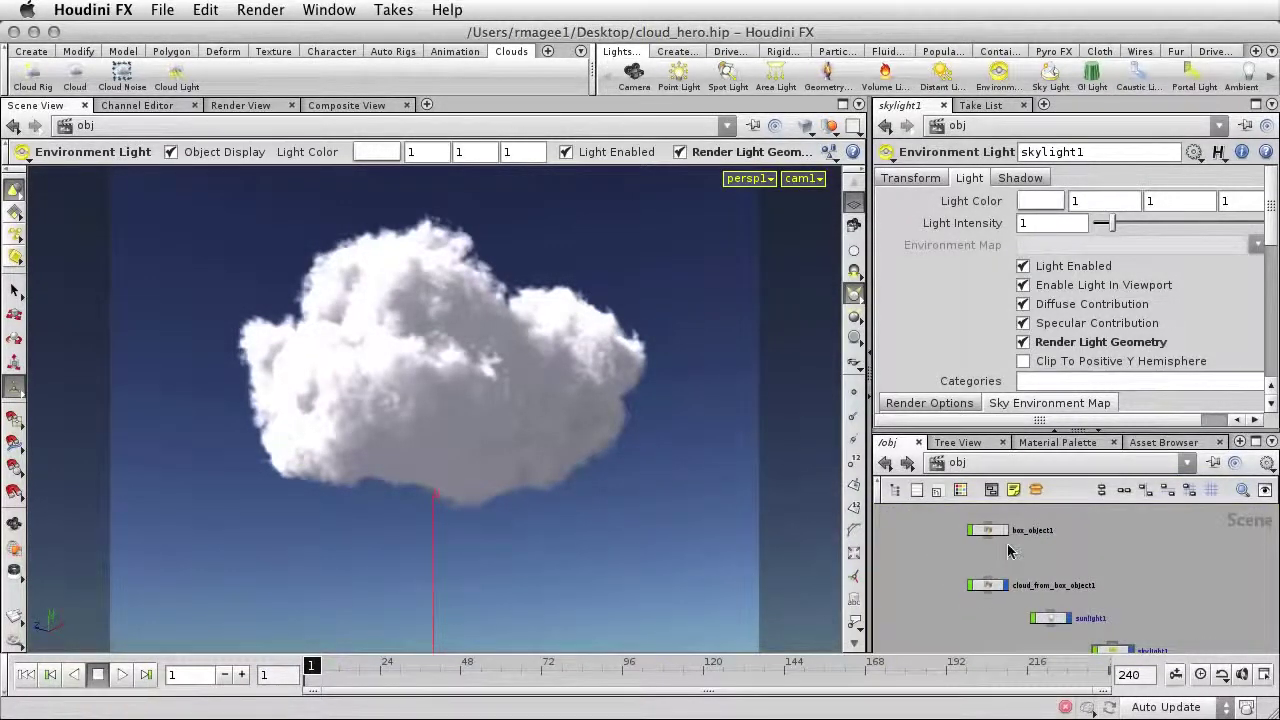
{"action": "left_click", "coordinate": [1005, 585]}
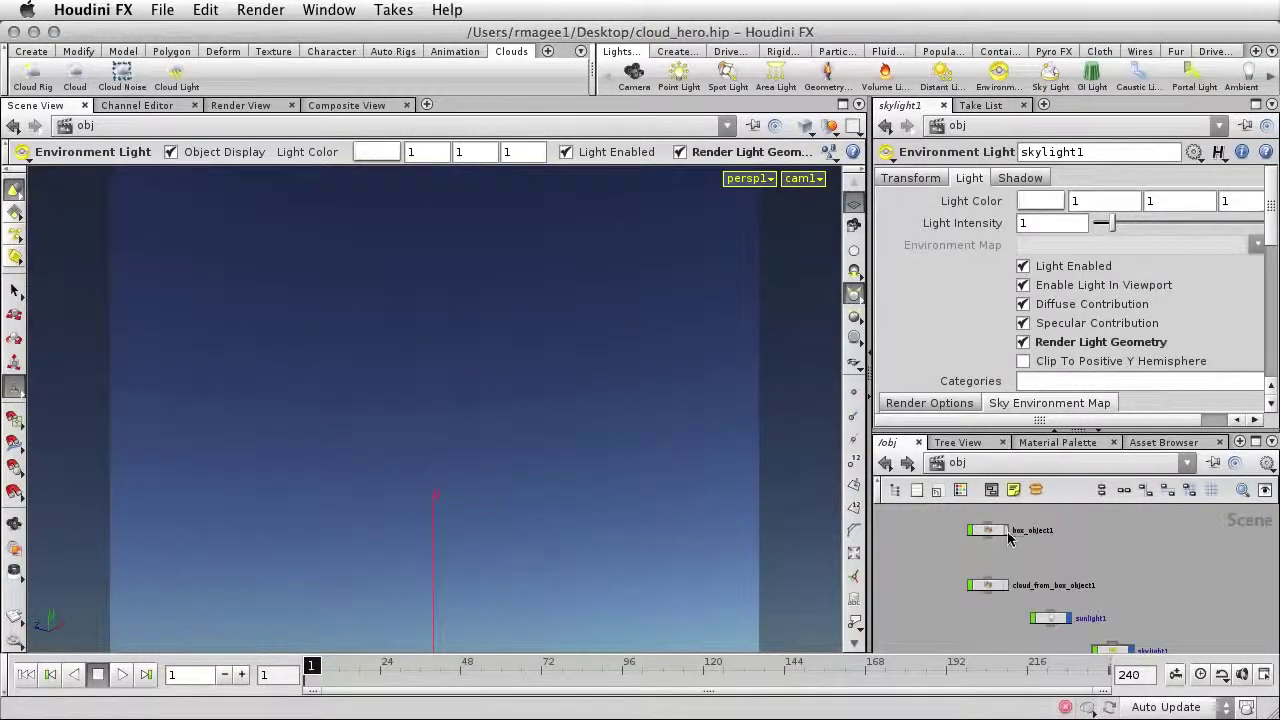
{"action": "left_click", "coordinate": [1005, 533]}
{"action": "left_click", "coordinate": [989, 537]}
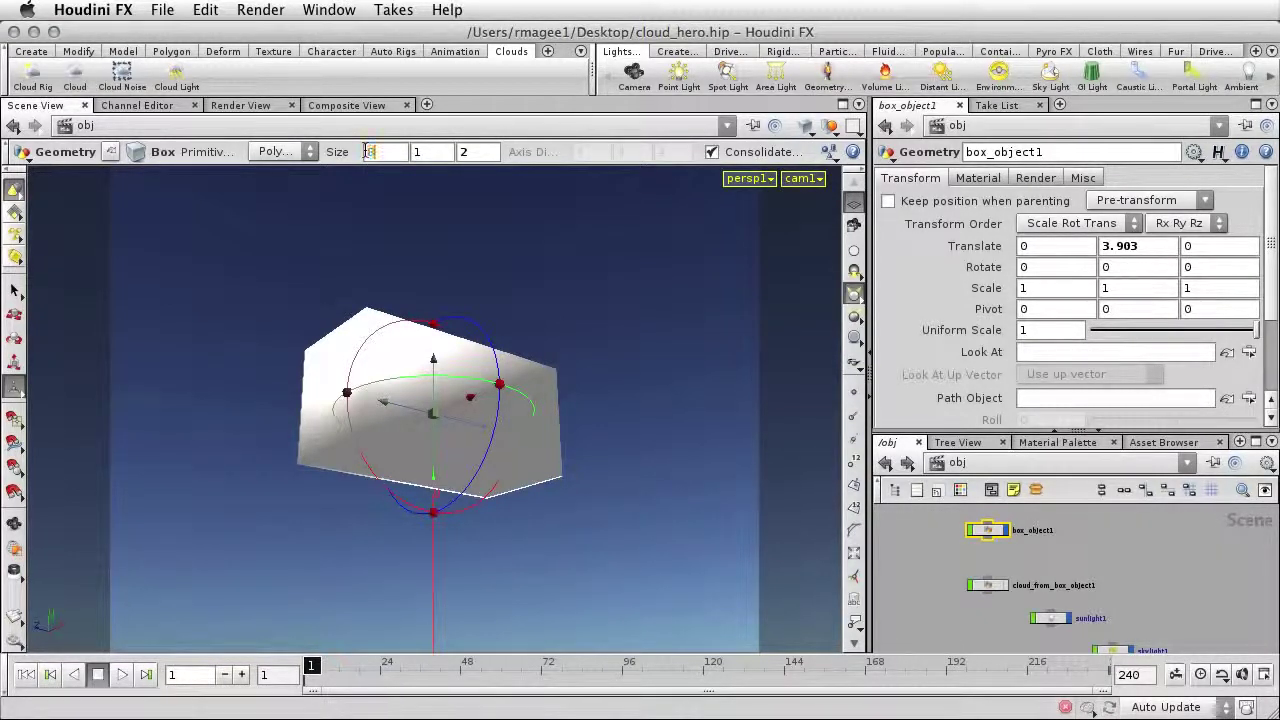
{"action": "key", "text": "Tab"}
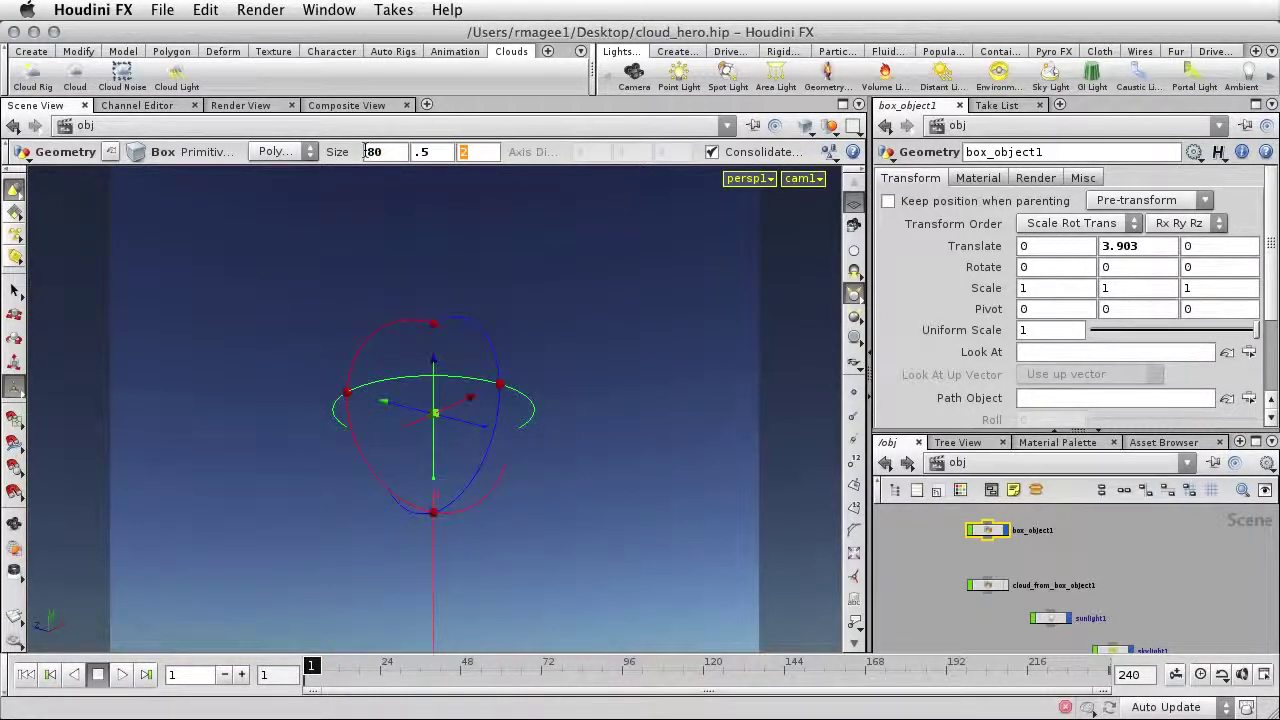
{"action": "left_click", "coordinate": [368, 151]}
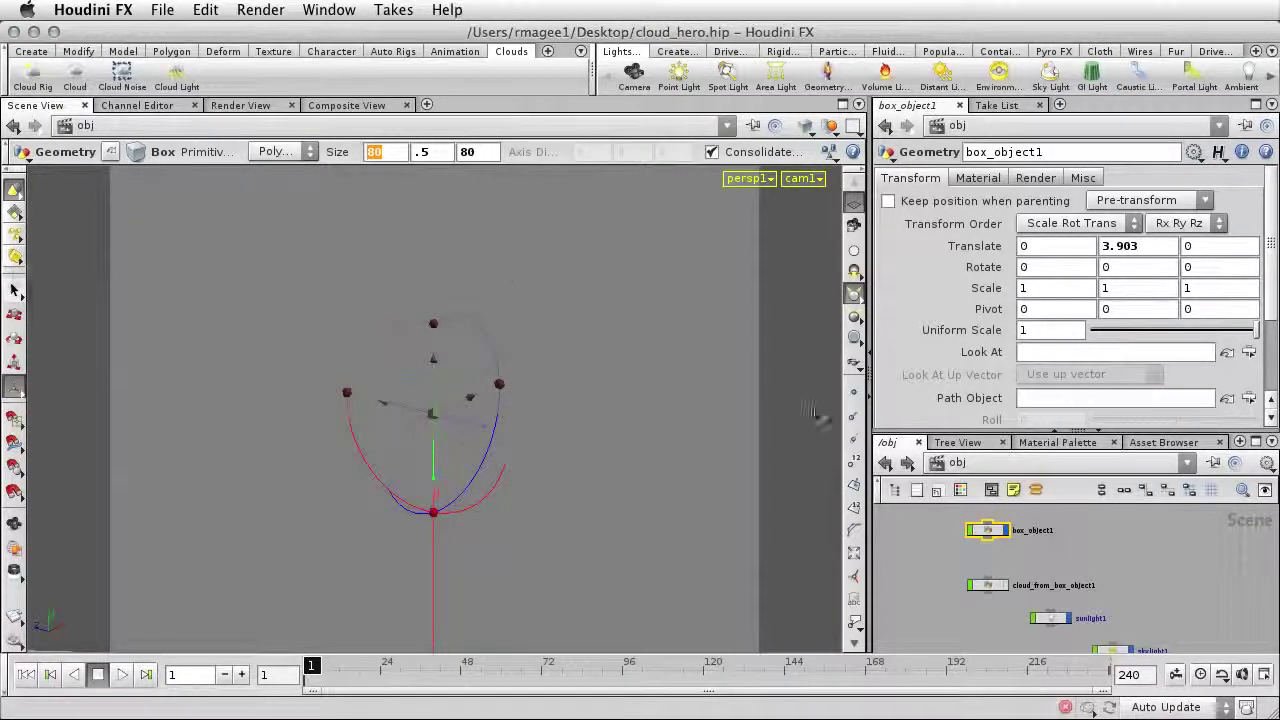
{"action": "key", "text": "Return"}
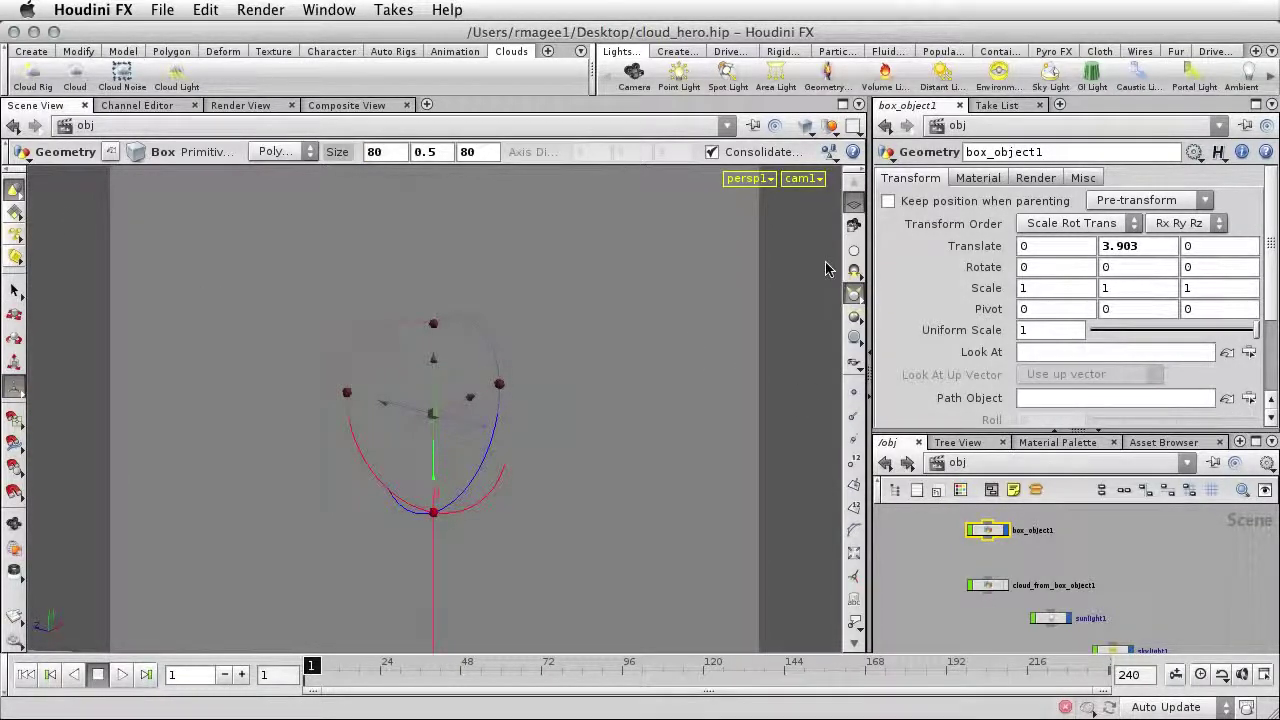
Lock cam1 to the view and tumble it to look out toward the horizon.
{"action": "left_click", "coordinate": [854, 224]}
{"action": "key", "text": "Escape"}
{"action": "left_click_drag", "start_coordinate": [684, 402], "coordinate": [667, 422]}
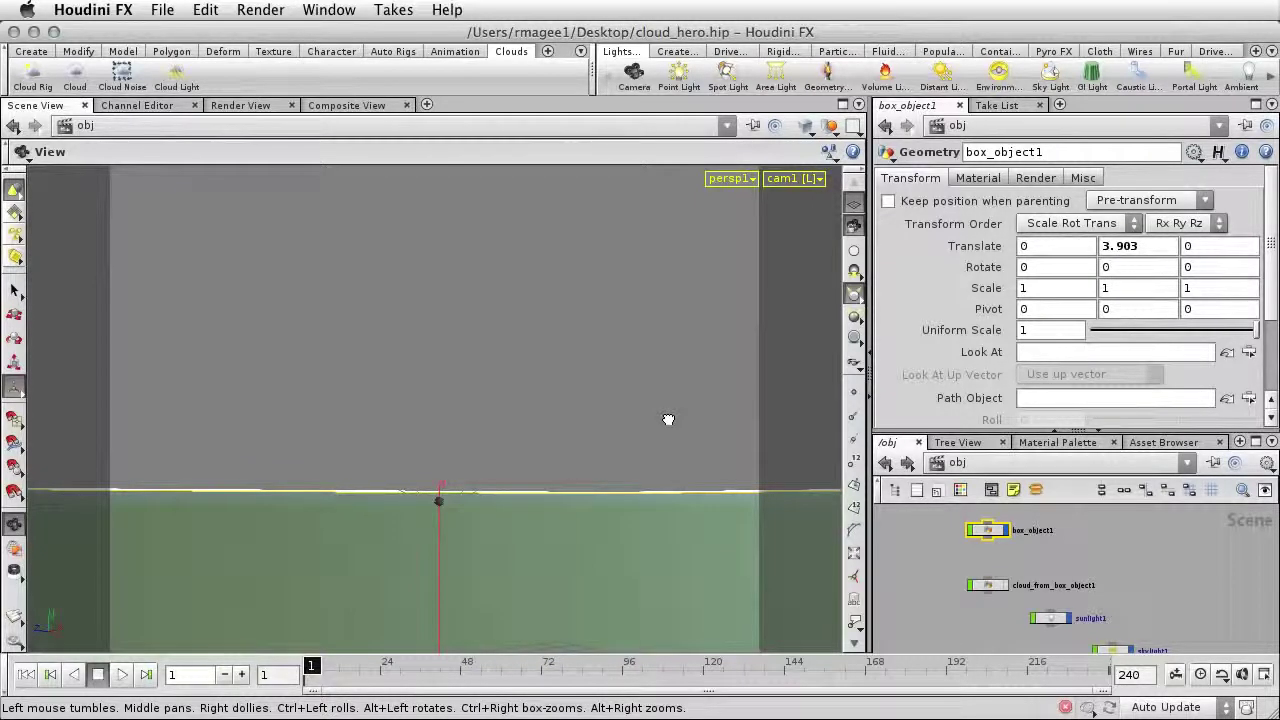
{"action": "key", "text": "Return"}
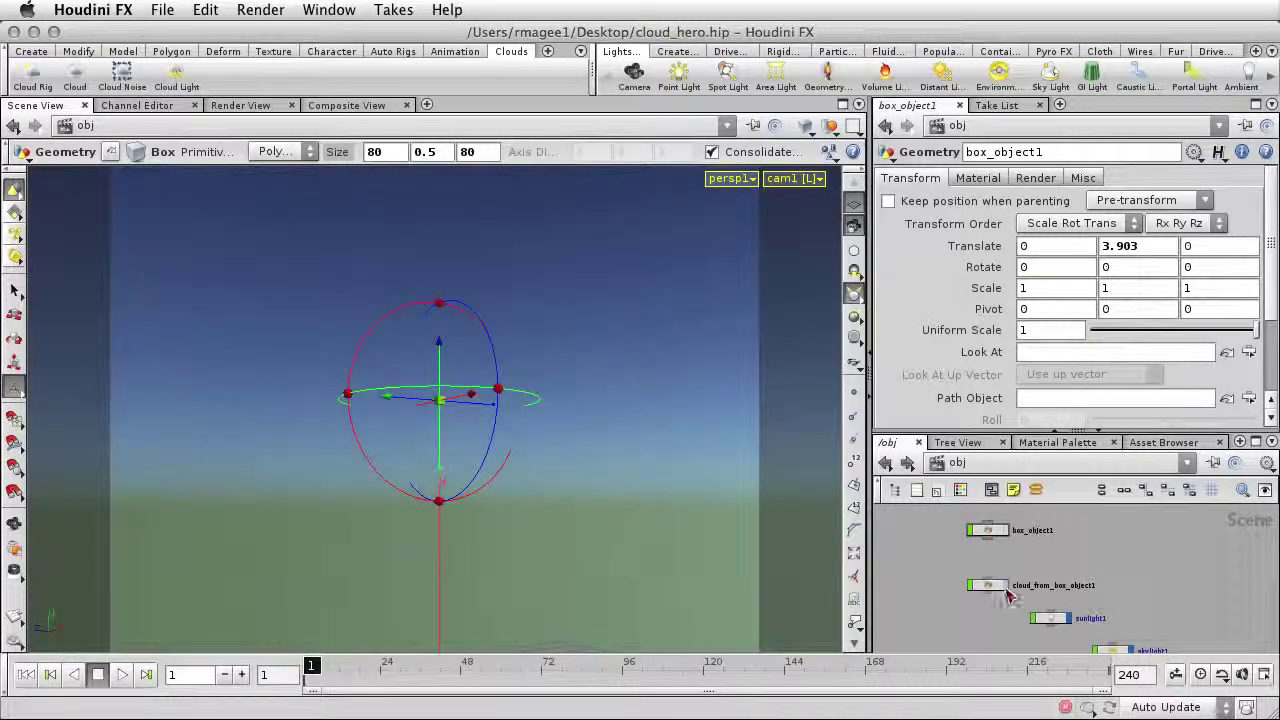
Hide the box, go inside cloud_from_box_object1, and display and select its cloud1 node.
{"action": "left_click", "coordinate": [988, 589]}
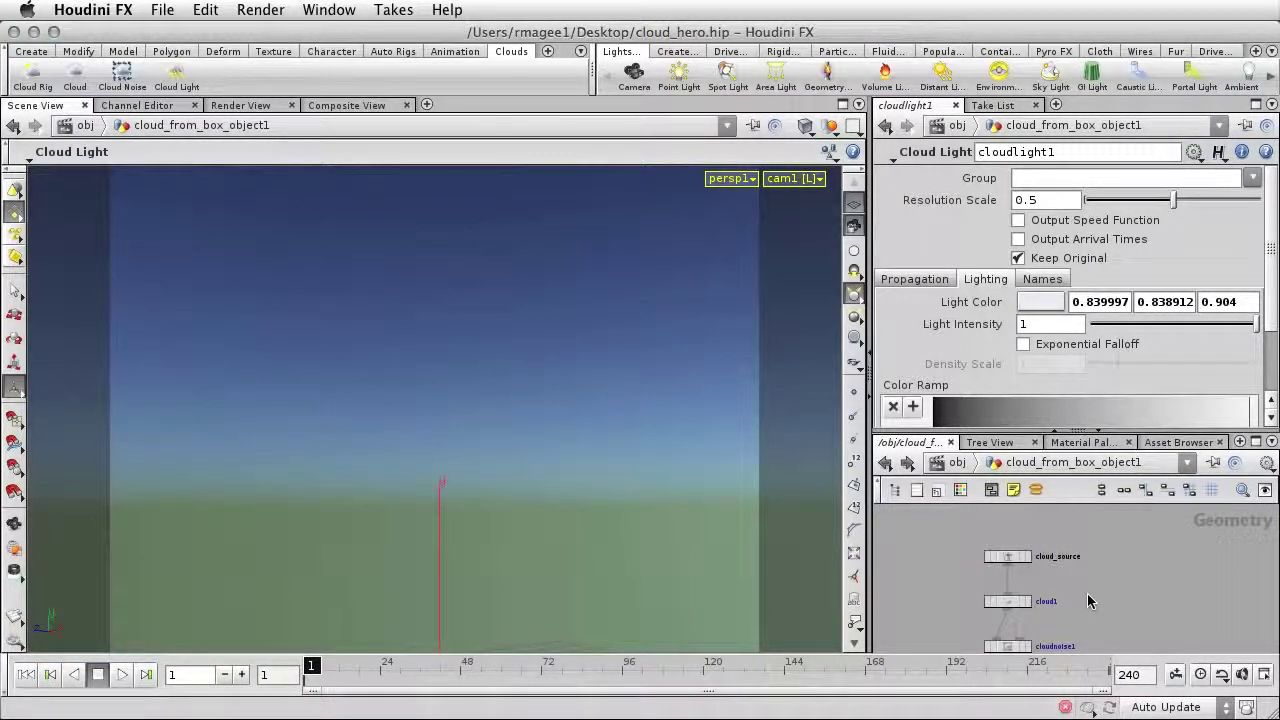
{"action": "left_click", "coordinate": [1030, 604]}
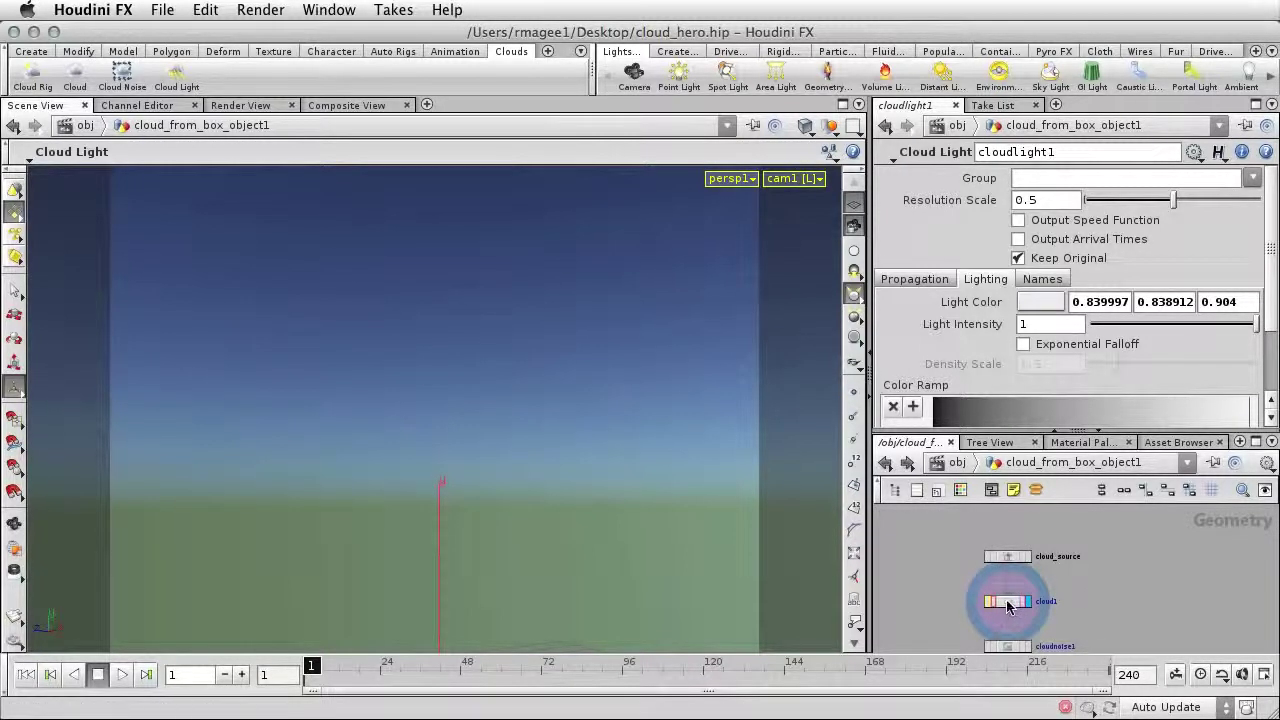
{"action": "left_click", "coordinate": [1006, 601]}
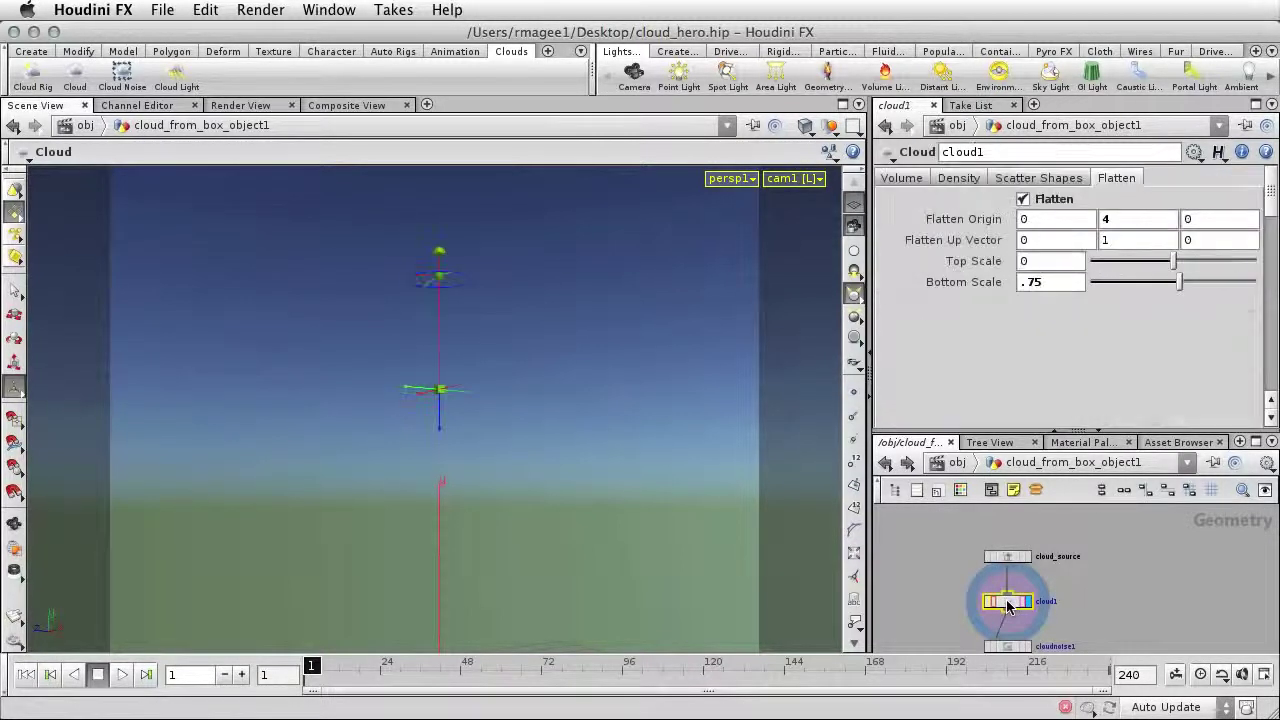
Set cloud1's uniform sampling divisions to 300 and its Fill Source shape size to 0.6.
{"action": "left_click", "coordinate": [921, 183]}
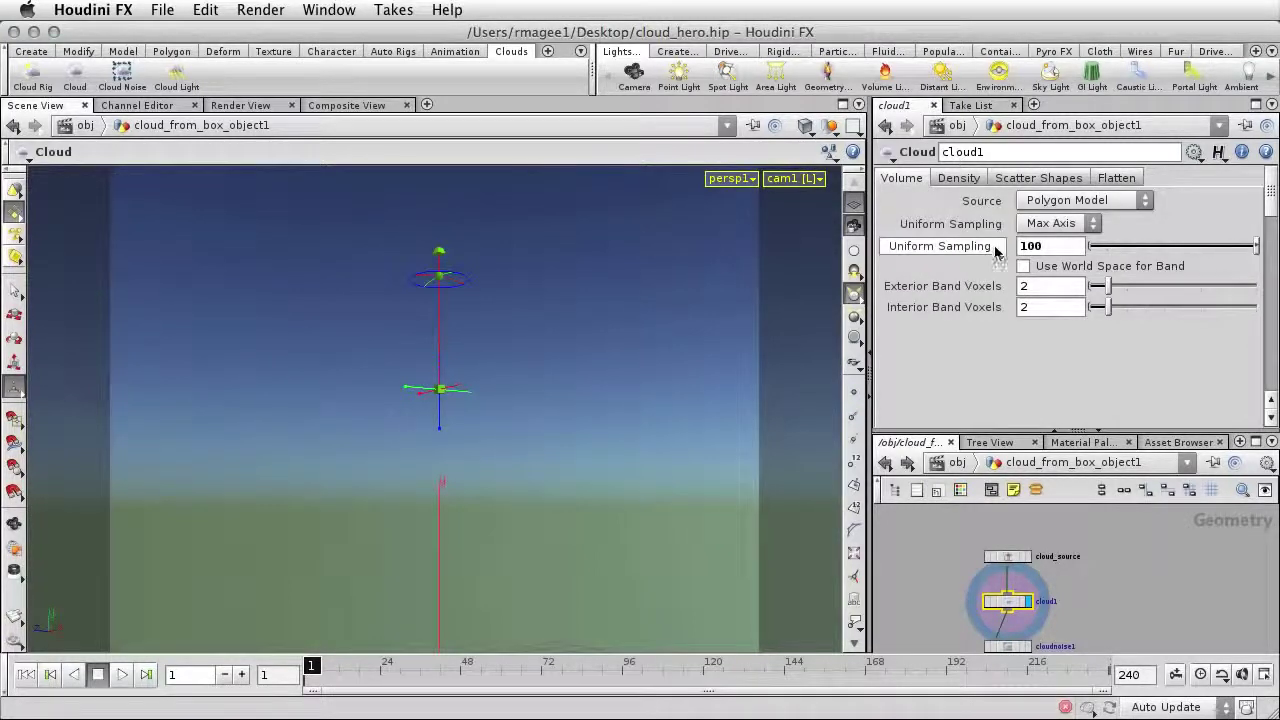
{"action": "mouse_move", "coordinate": [996, 252]}
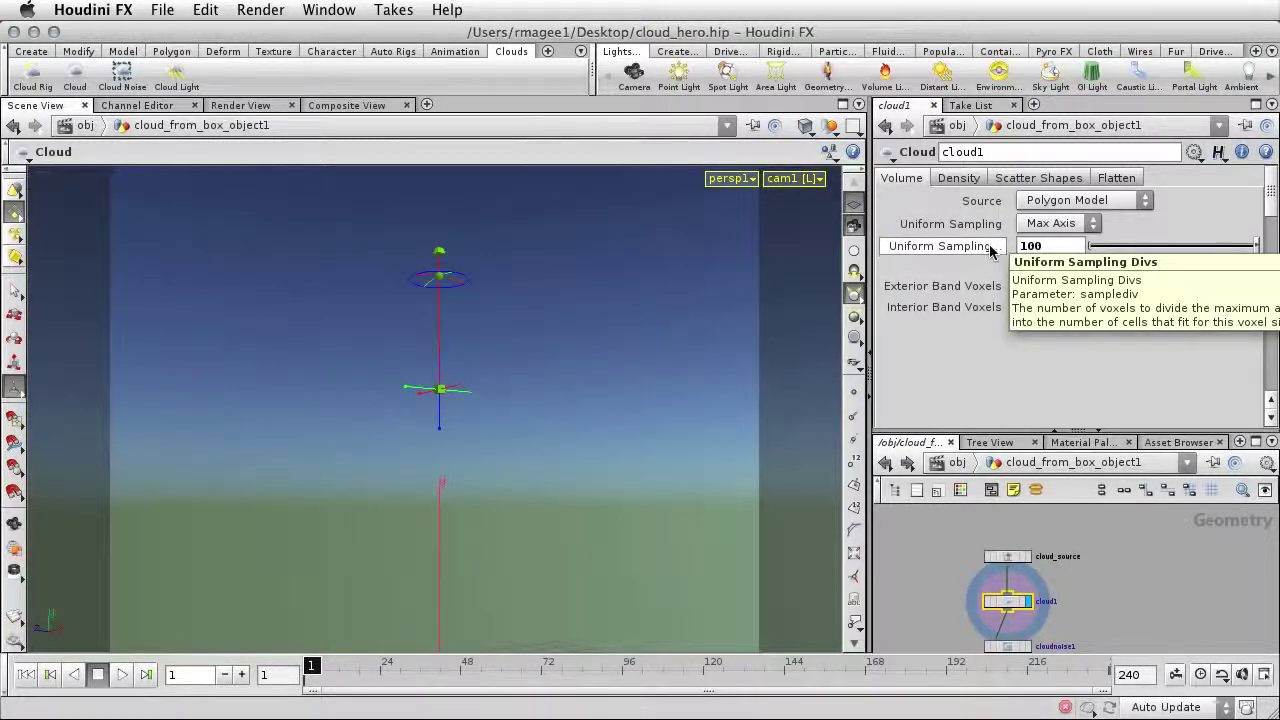
{"action": "double_click", "coordinate": [1031, 246]}
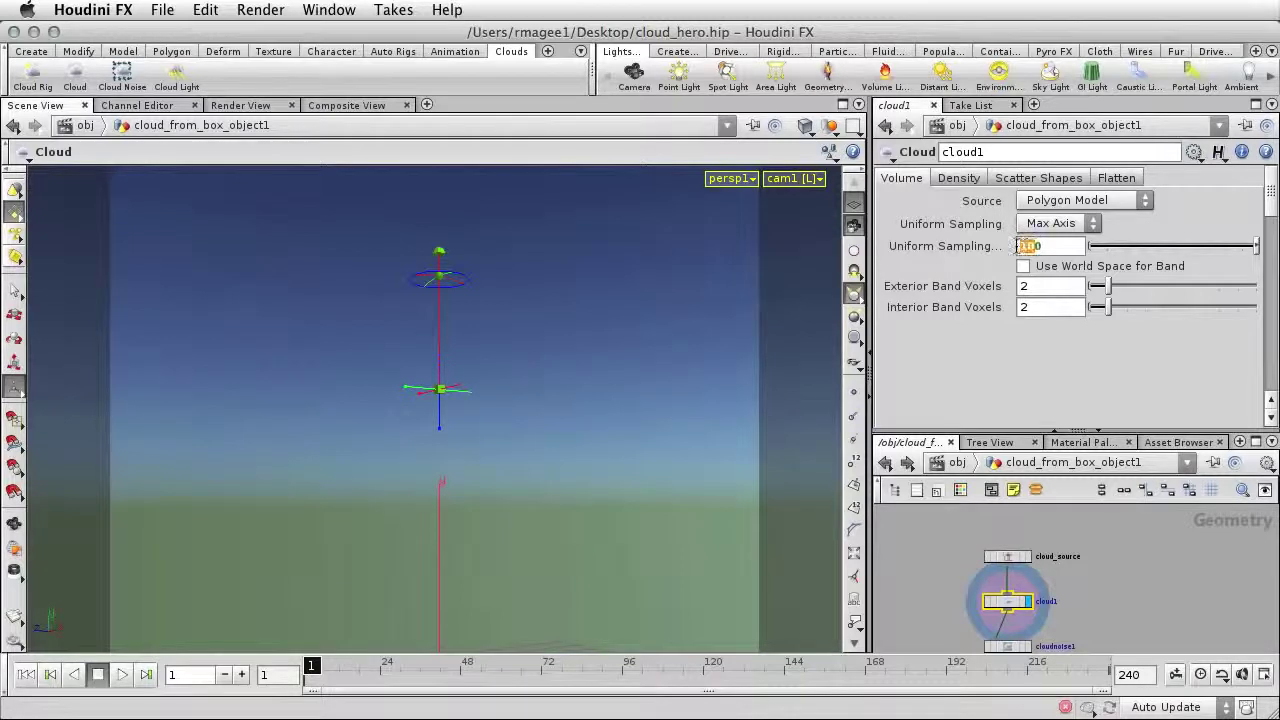
{"action": "type", "text": "30"}
{"action": "key", "text": "Return"}
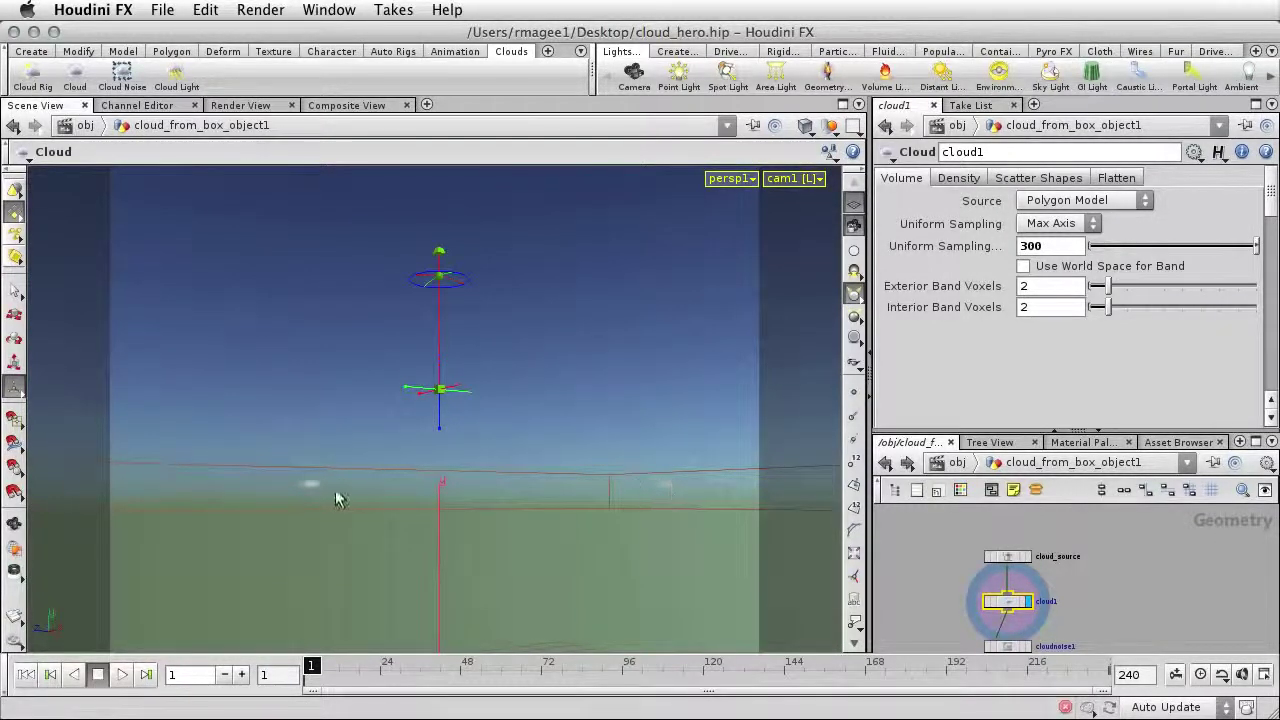
{"action": "left_click", "coordinate": [1025, 178]}
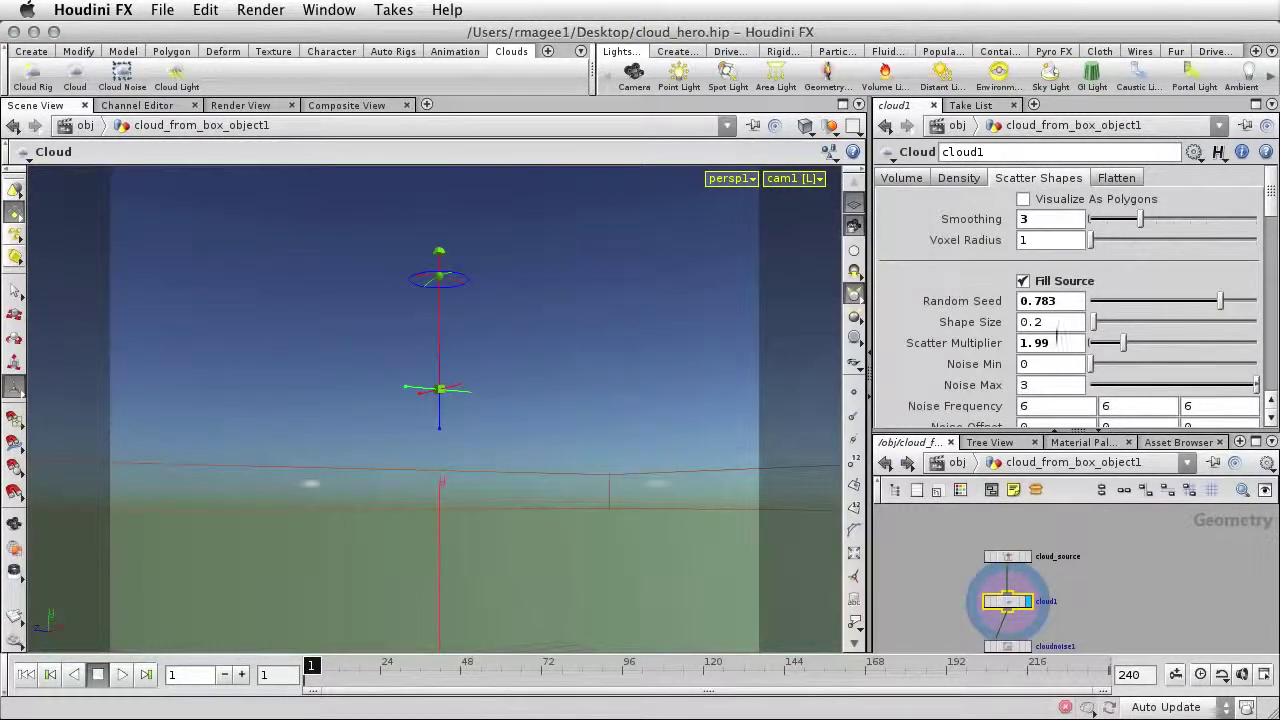
{"action": "left_click_drag", "start_coordinate": [1038, 322], "coordinate": [1059, 321]}
{"action": "type", "text": "6"}
{"action": "key", "text": "Return"}
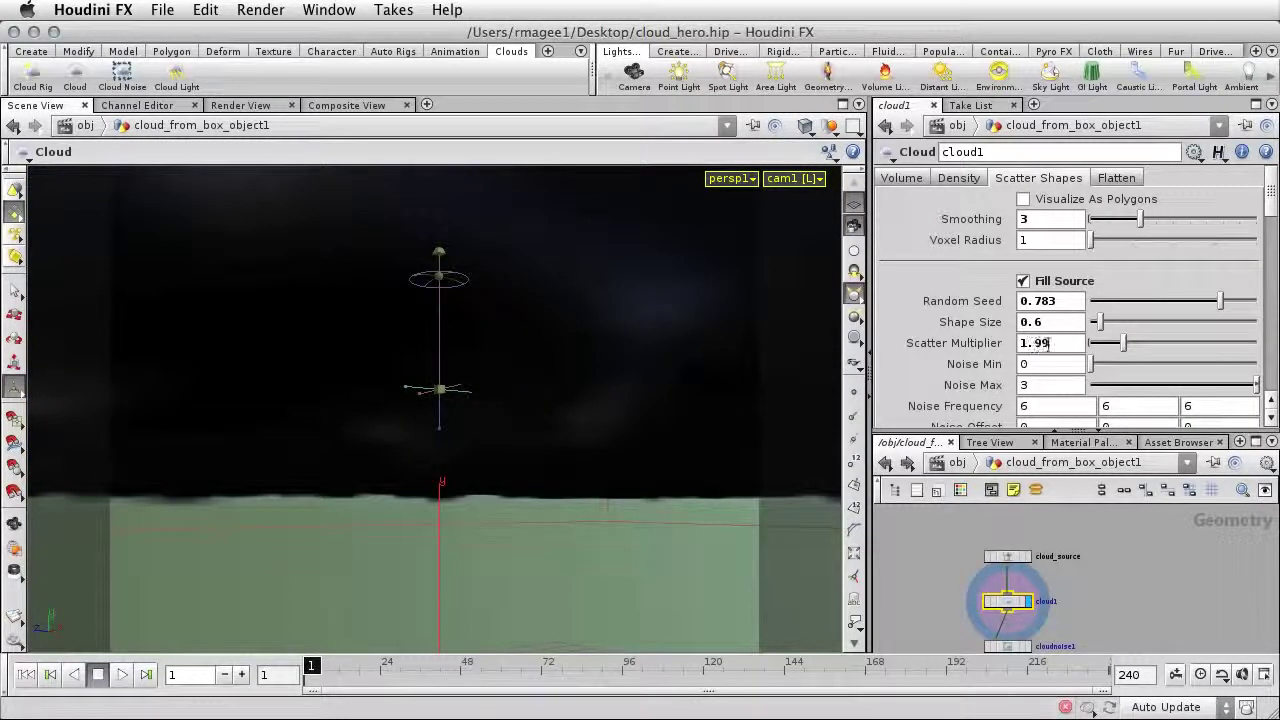
Lower the Fill Source scatter multiplier to 0.05, and then raise it to 0.15.
{"action": "double_click", "coordinate": [1035, 343]}
{"action": "key", "text": "BackSpace"}
{"action": "type", "text": "0.05"}
{"action": "key", "text": "Return"}
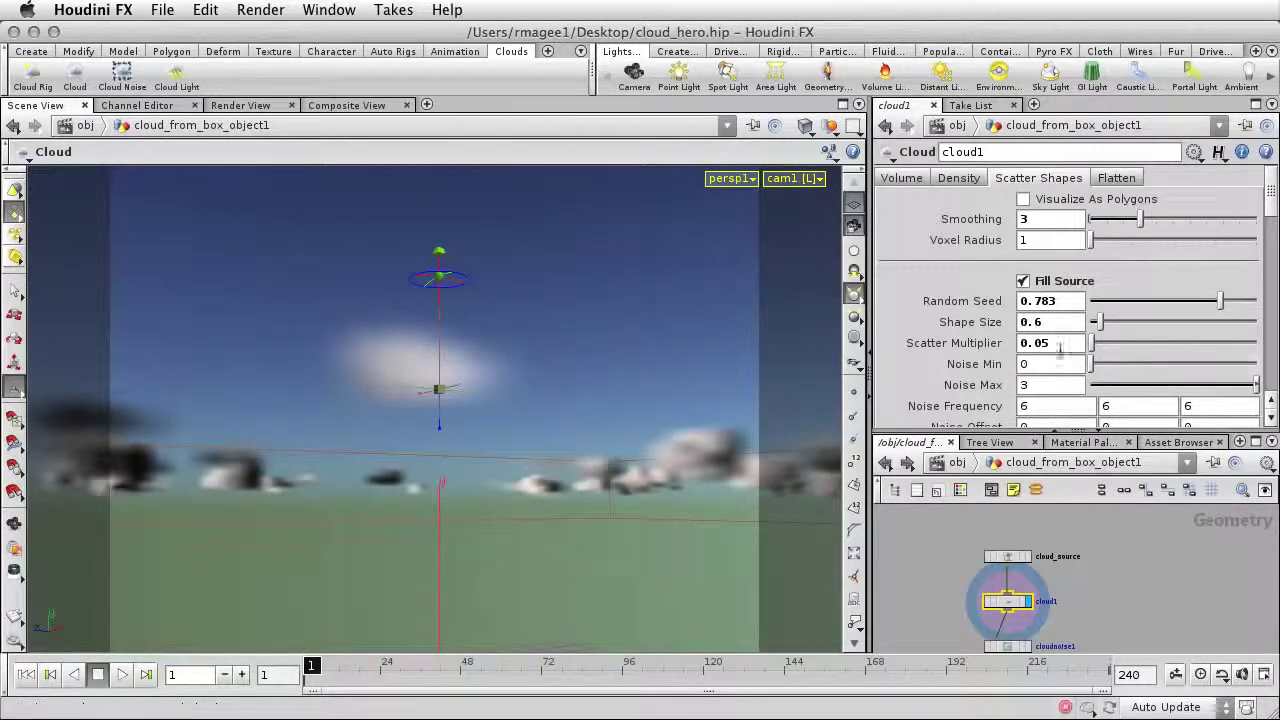
{"action": "left_click", "coordinate": [1042, 343]}
{"action": "key", "text": "Return"}
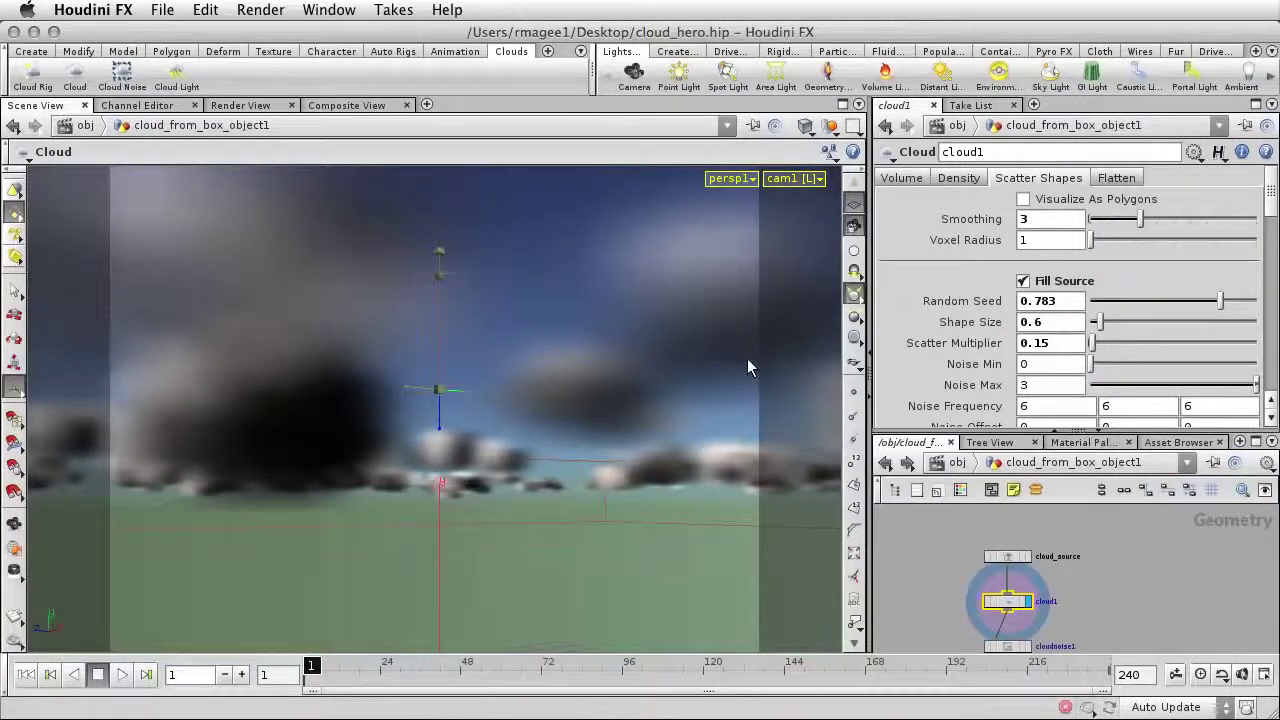
Move the locked cam1 view to take in more of the cloud layer above the horizon, and release the camera lock.
{"action": "key", "text": "Escape"}
{"action": "left_click_drag", "start_coordinate": [746, 352], "coordinate": [746, 160]}
{"action": "key", "text": "s"}
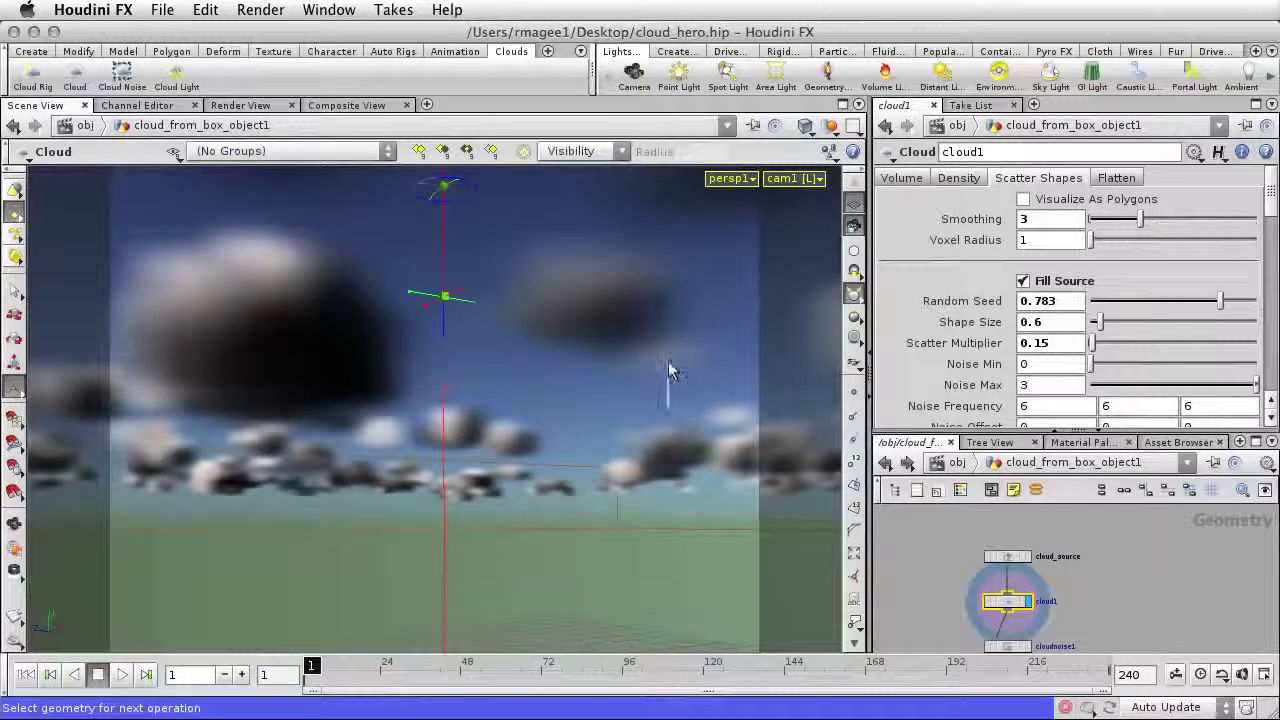
{"action": "key", "text": "space"}
{"action": "left_click_drag", "start_coordinate": [668, 394], "coordinate": [623, 331]}
{"action": "key", "text": "space"}
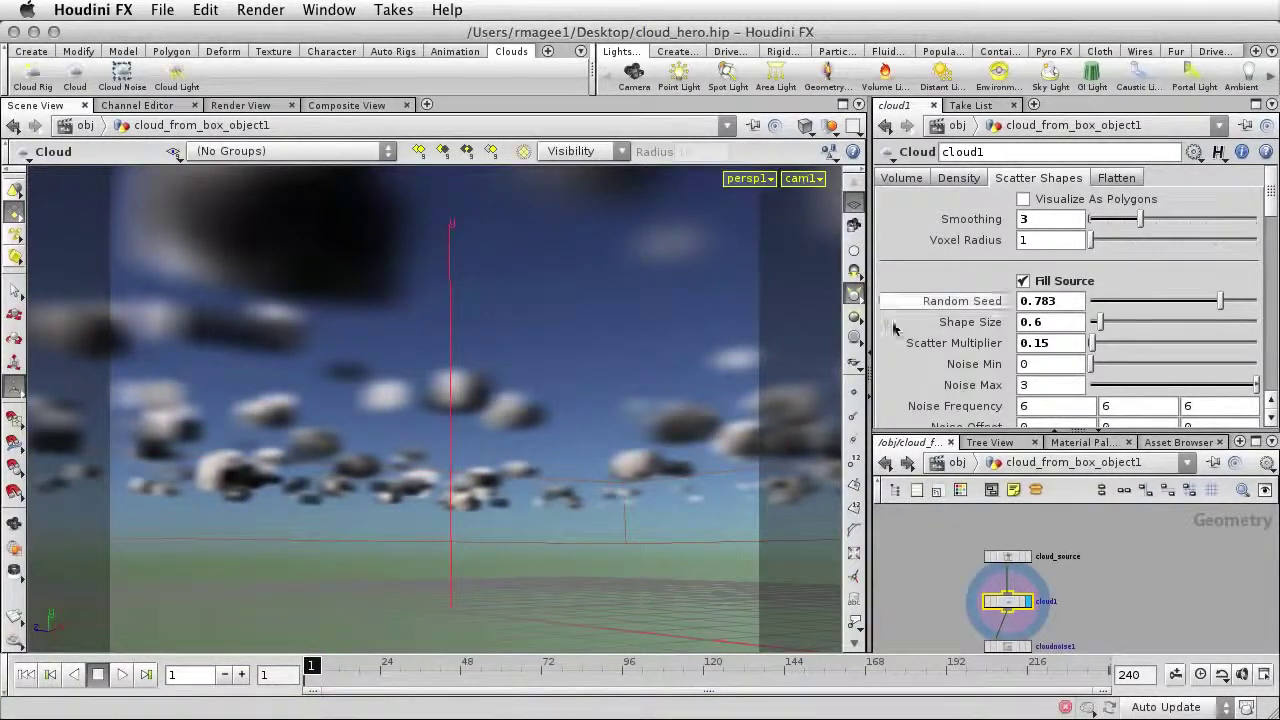
Display the cloudlight1 node's result and set cloud1's scatter shape smoothing to 1.
{"action": "mouse_move", "coordinate": [890, 336]}
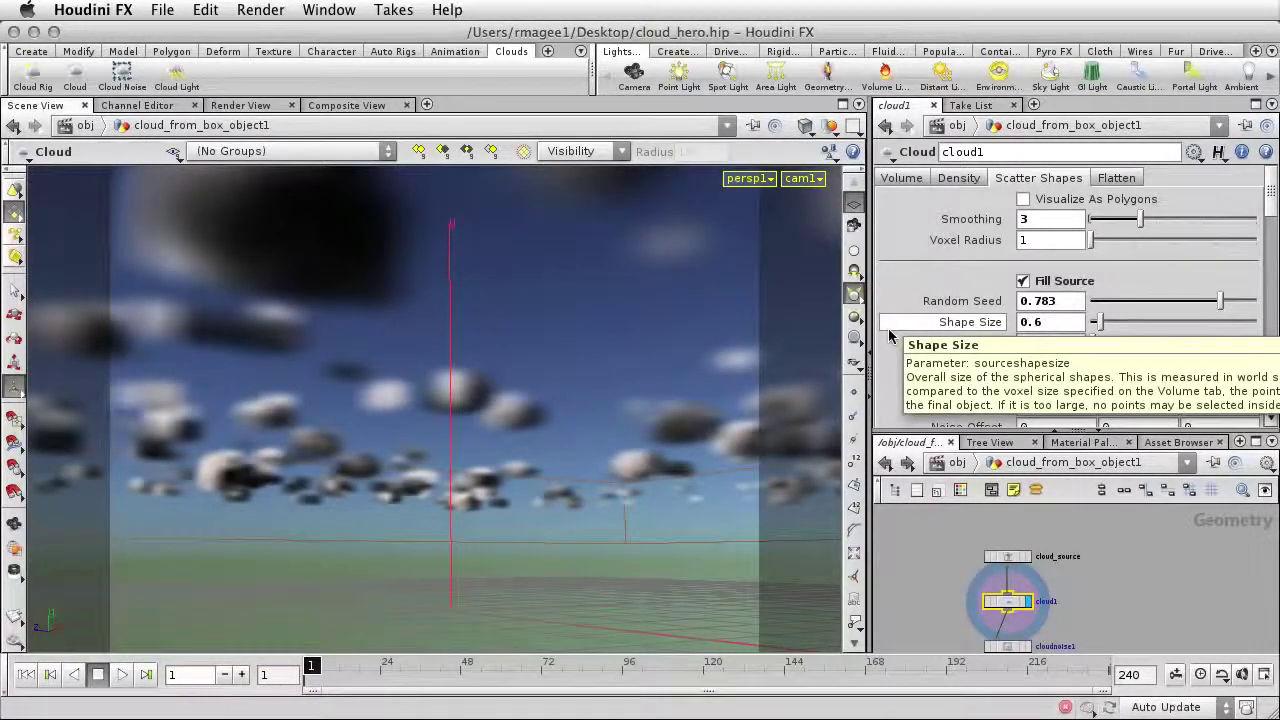
{"action": "left_click", "coordinate": [1142, 606]}
{"action": "middle_click_drag", "start_coordinate": [1126, 630], "coordinate": [1128, 560]}
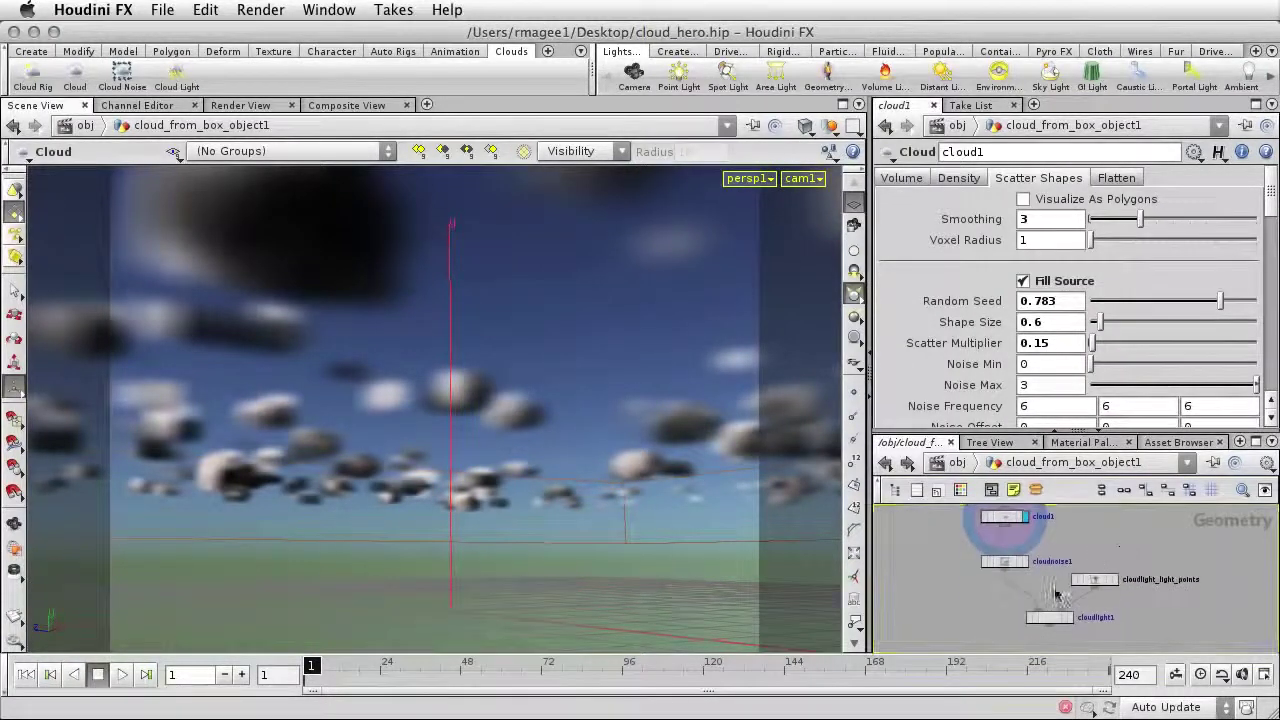
{"action": "left_click", "coordinate": [1024, 562]}
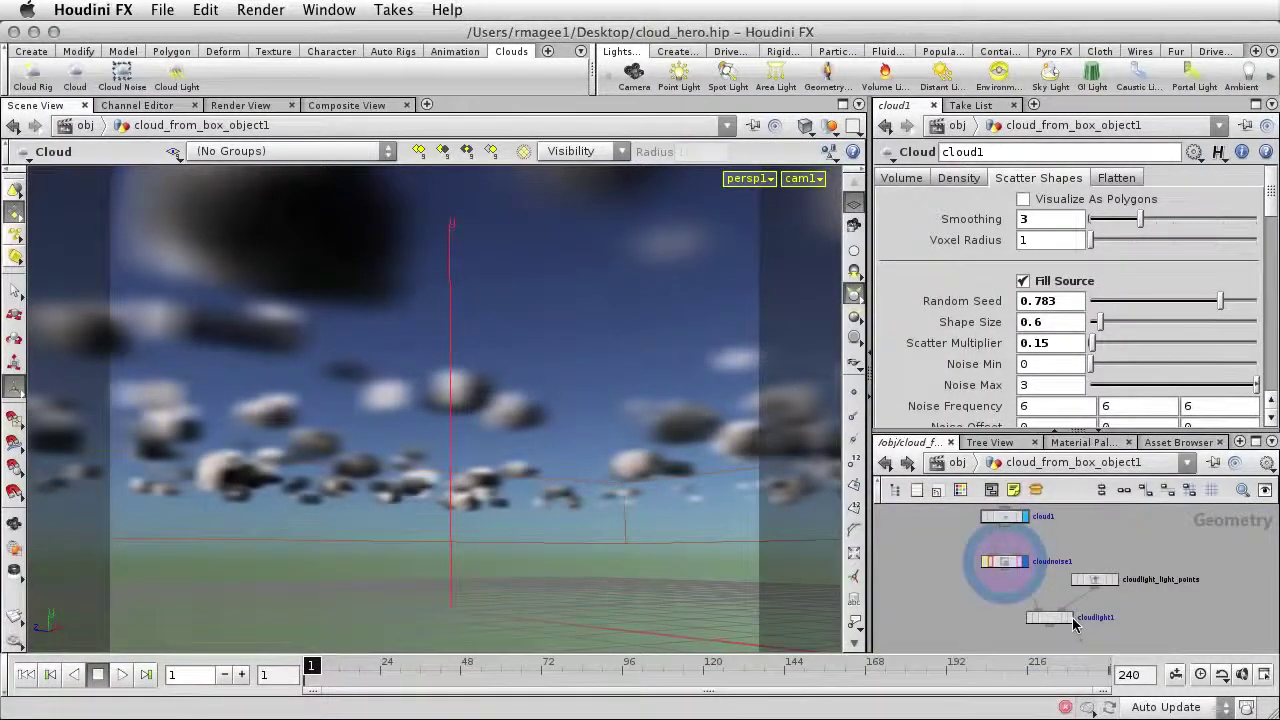
{"action": "left_click", "coordinate": [1070, 618]}
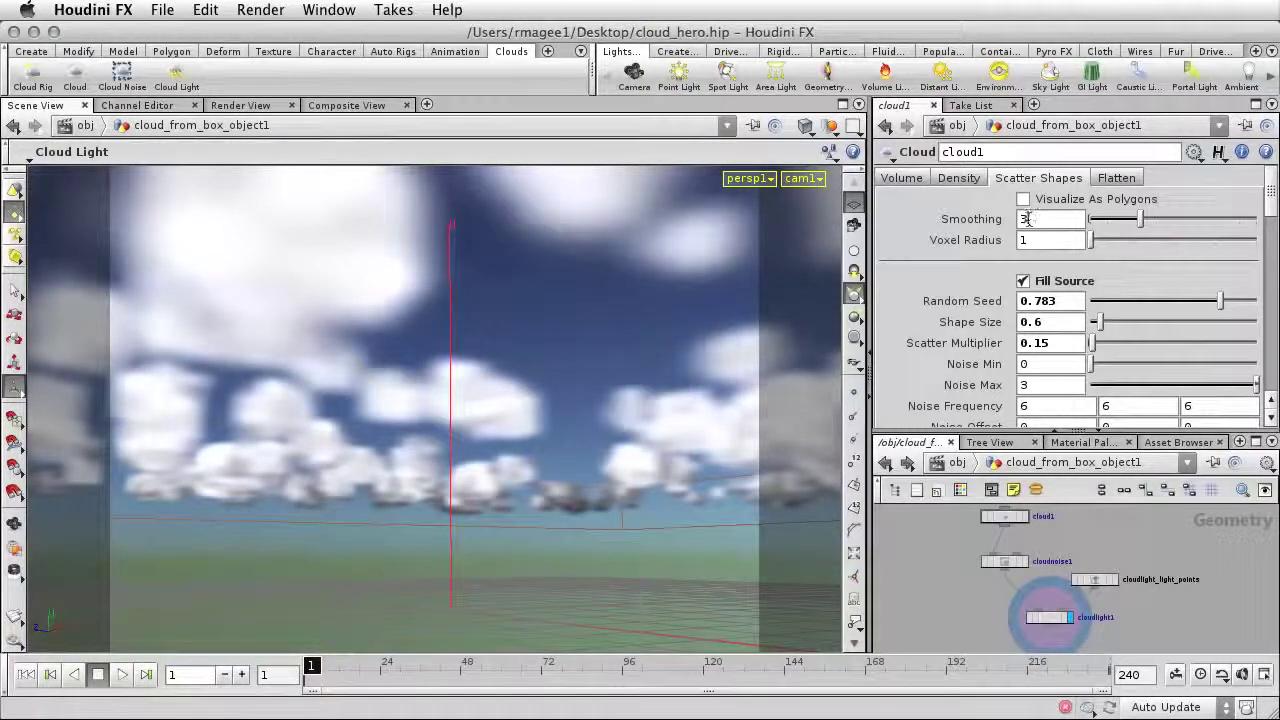
{"action": "type", "text": "1"}
{"action": "key", "text": "Return"}
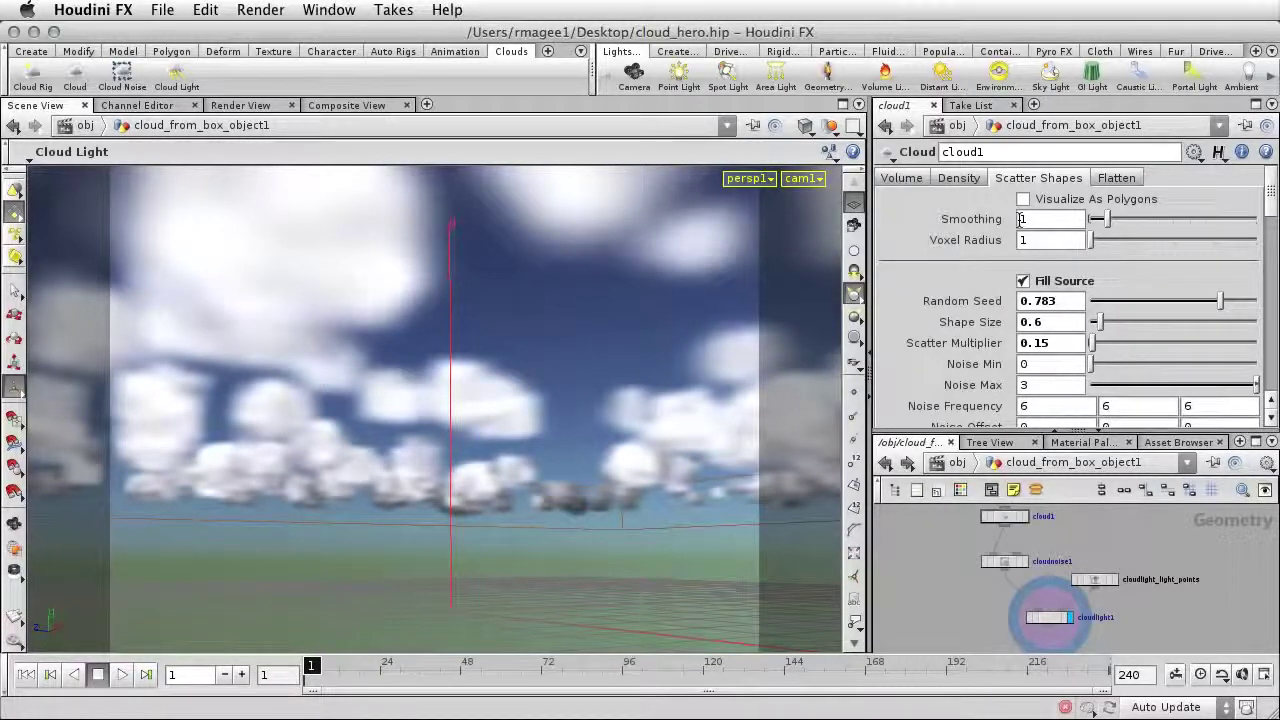
Turn cloud1's flattening off and back on to compare the cloud bases.
{"action": "left_click", "coordinate": [1120, 180]}
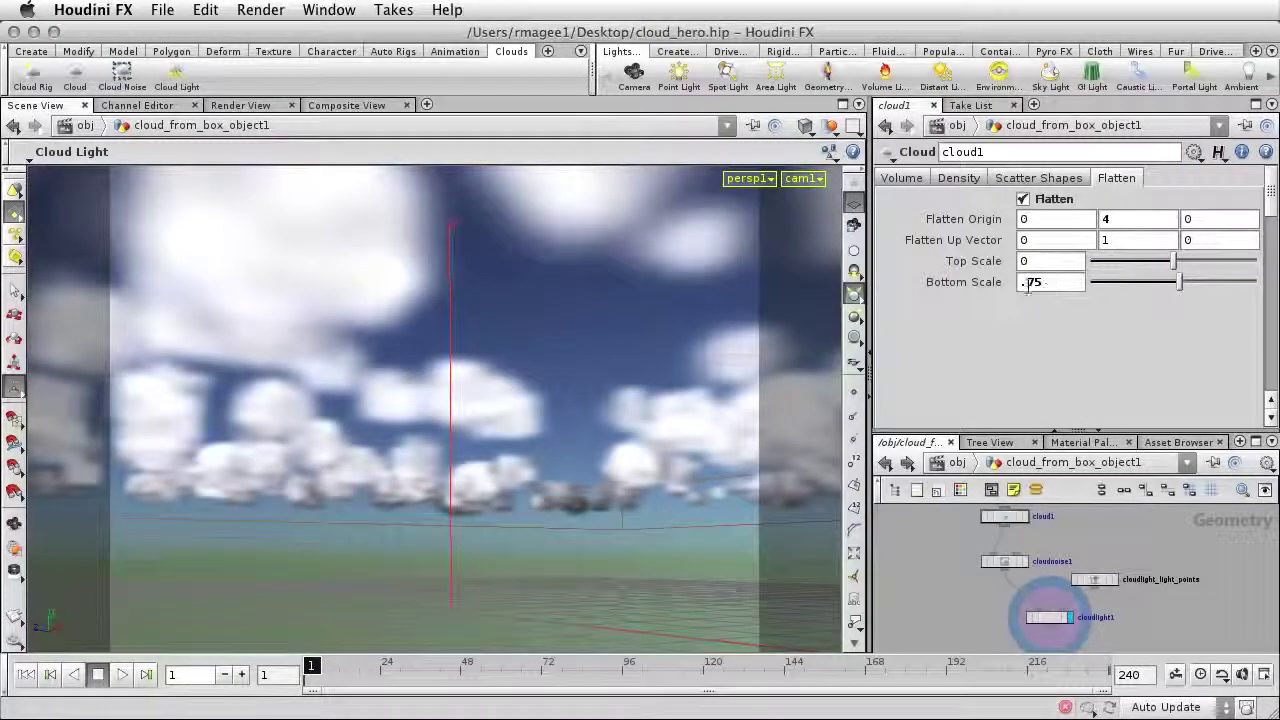
{"action": "left_click", "coordinate": [1022, 199]}
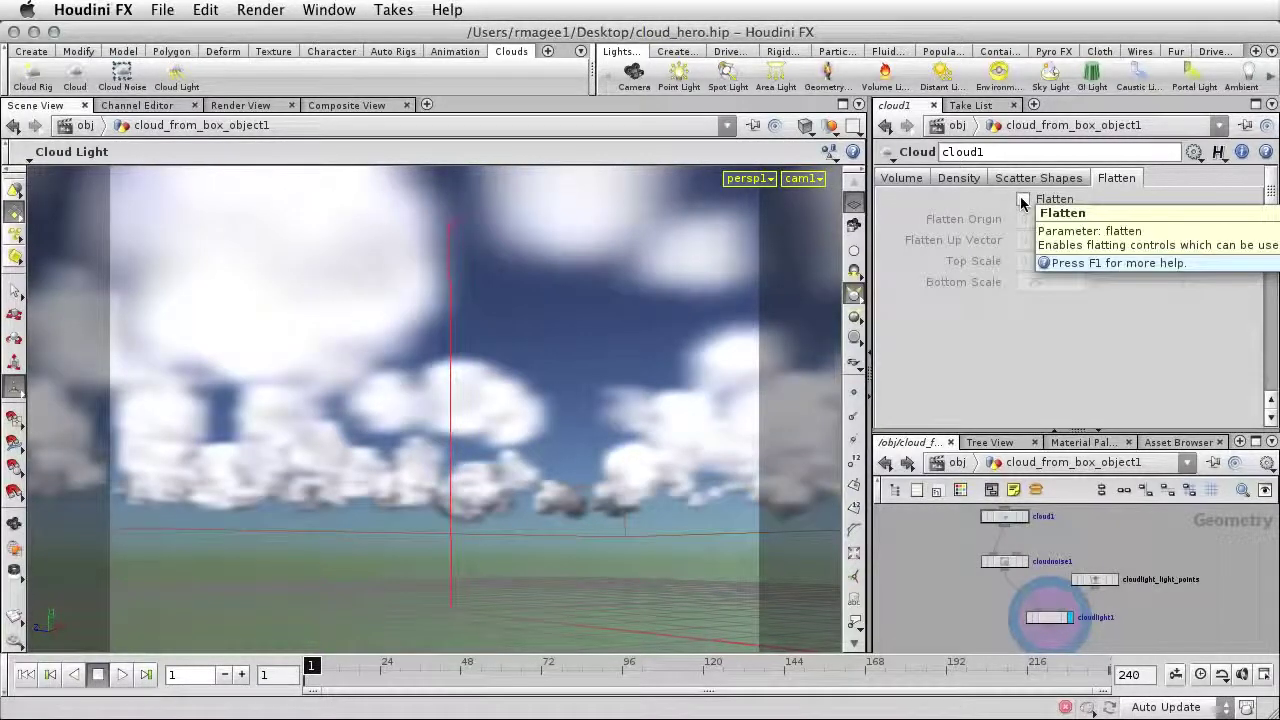
{"action": "left_click", "coordinate": [1022, 200]}
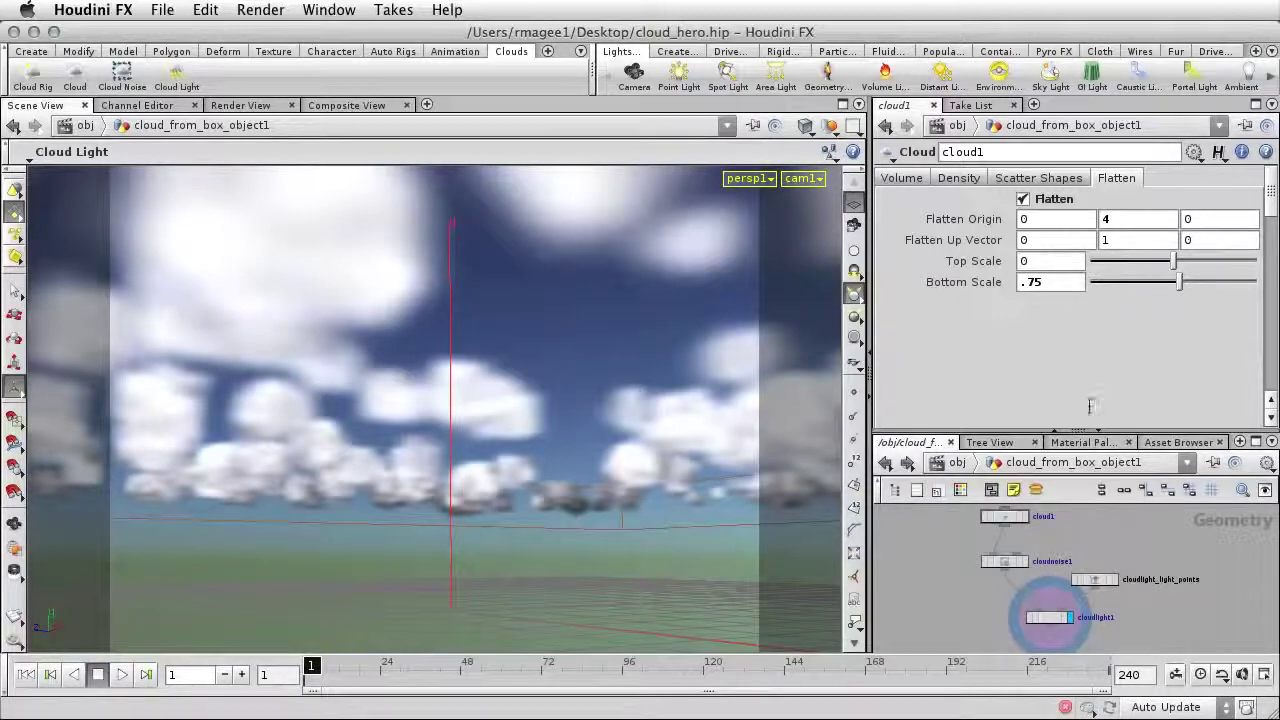
In cloud1's scatter settings with 300 scatter points, set the iterations to 24 and the random seed to 0.223.
{"action": "left_click", "coordinate": [1072, 181]}
{"action": "left_click_drag", "start_coordinate": [1273, 213], "coordinate": [1262, 275]}
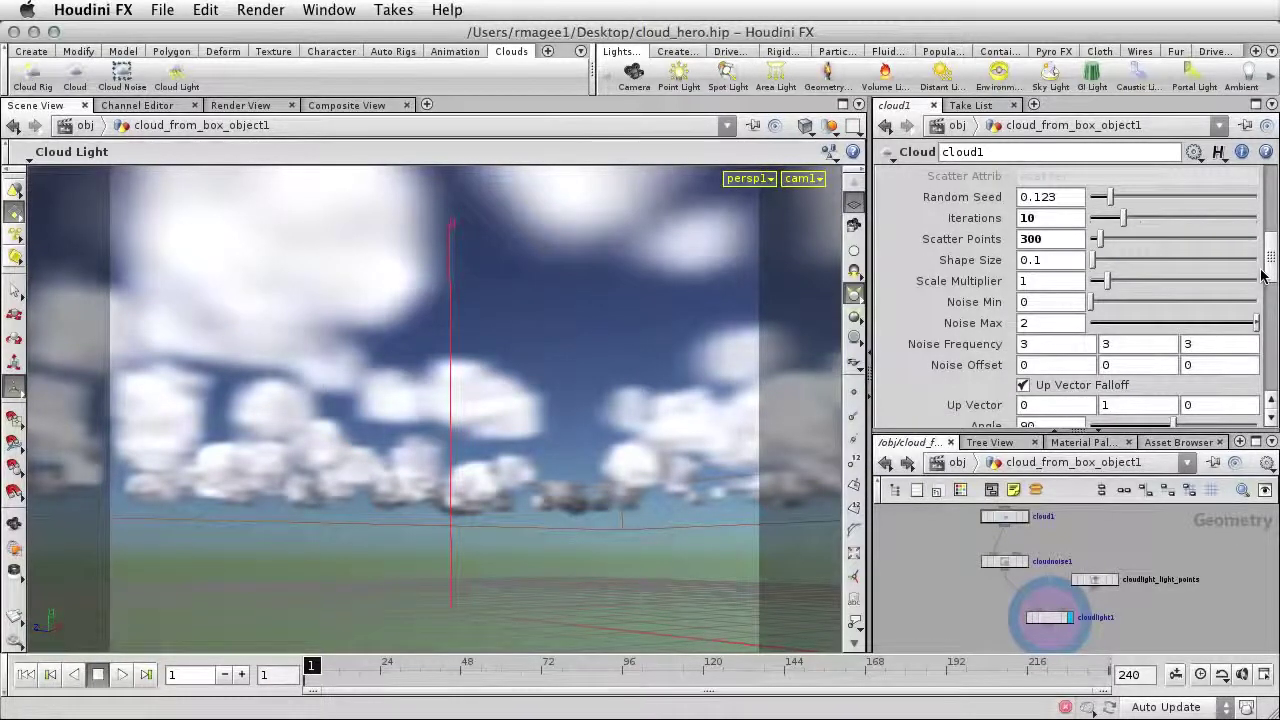
{"action": "double_click", "coordinate": [1022, 218]}
{"action": "key", "text": "Return"}
{"action": "left_click_drag", "start_coordinate": [1110, 197], "coordinate": [1128, 202]}
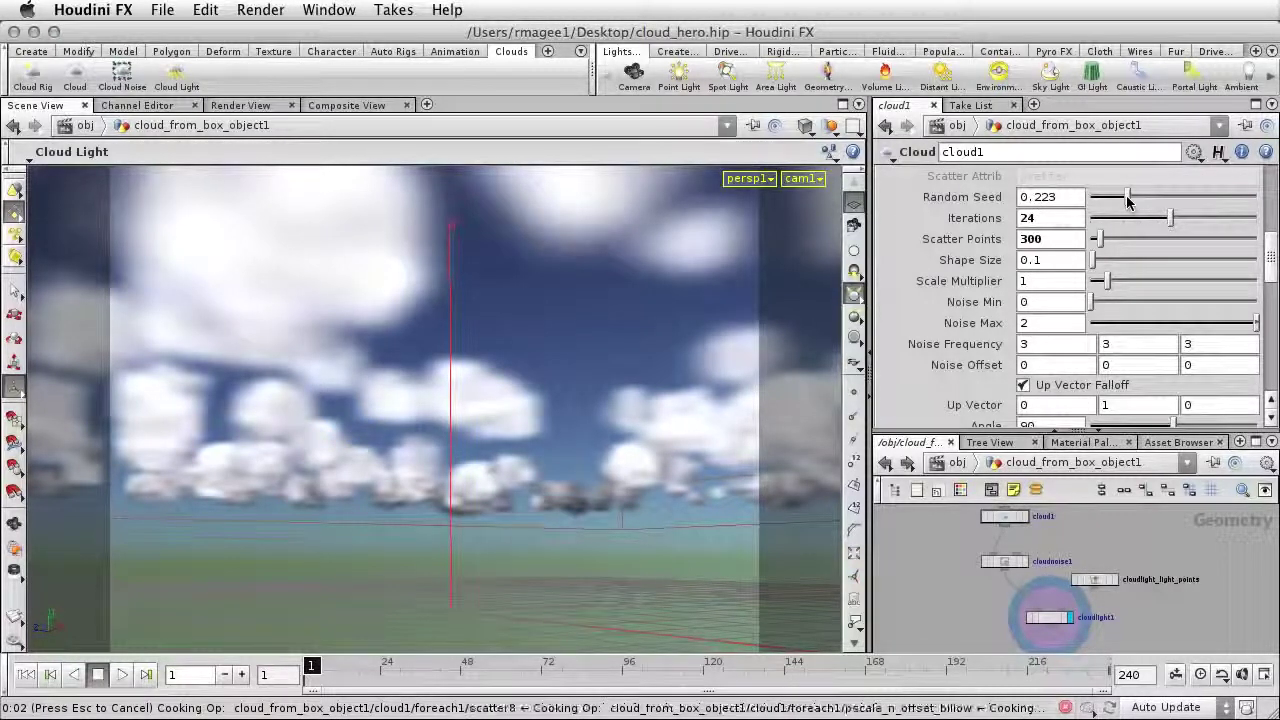
Try Fill Source random seeds of 0.572 and 0.313, and settle on 0.241 for the cloud arrangement.
{"action": "left_click", "coordinate": [1270, 190]}
{"action": "left_click", "coordinate": [1270, 190]}
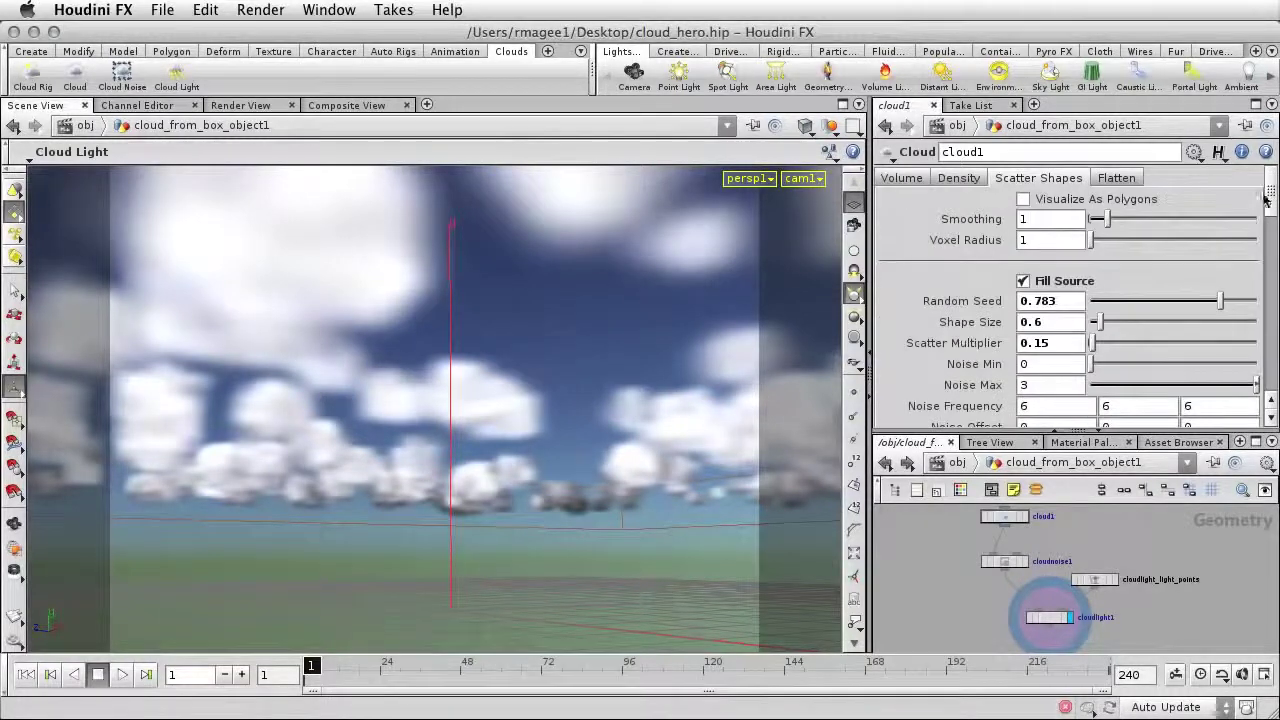
{"action": "left_click_drag", "start_coordinate": [1219, 300], "coordinate": [1185, 305]}
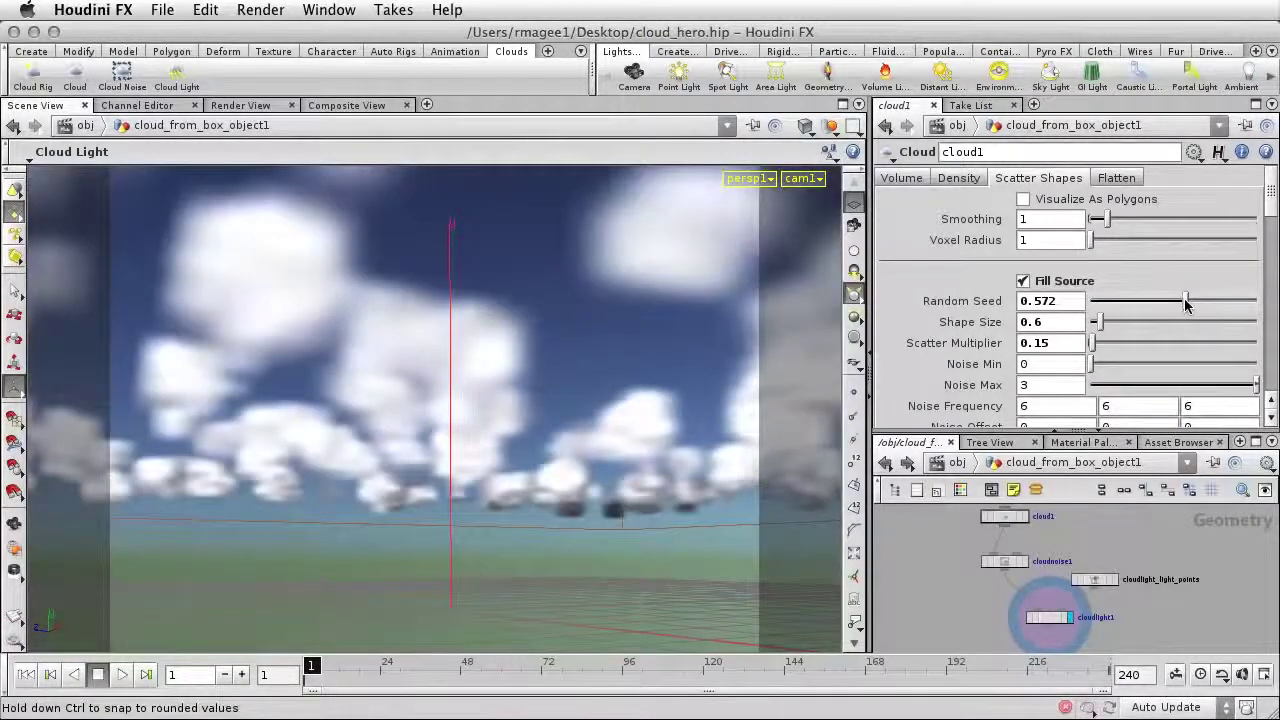
{"action": "left_click", "coordinate": [1143, 304]}
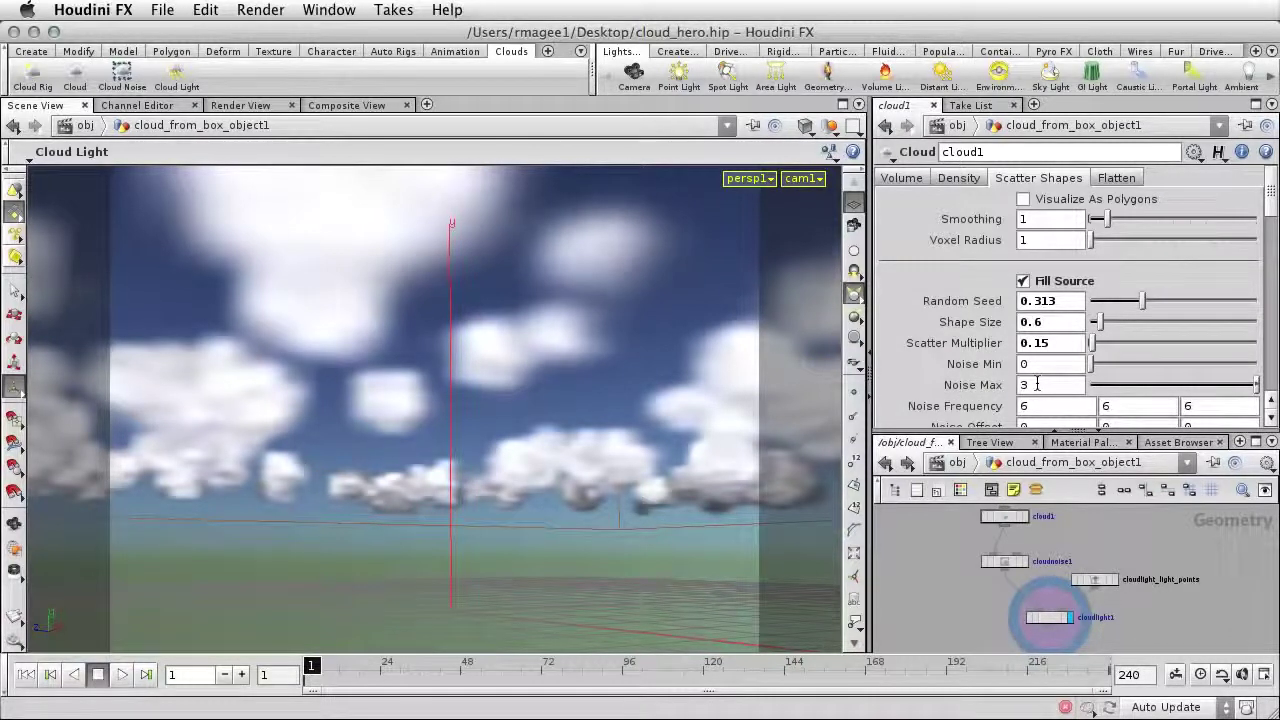
{"action": "left_click_drag", "start_coordinate": [1142, 301], "coordinate": [1130, 303]}
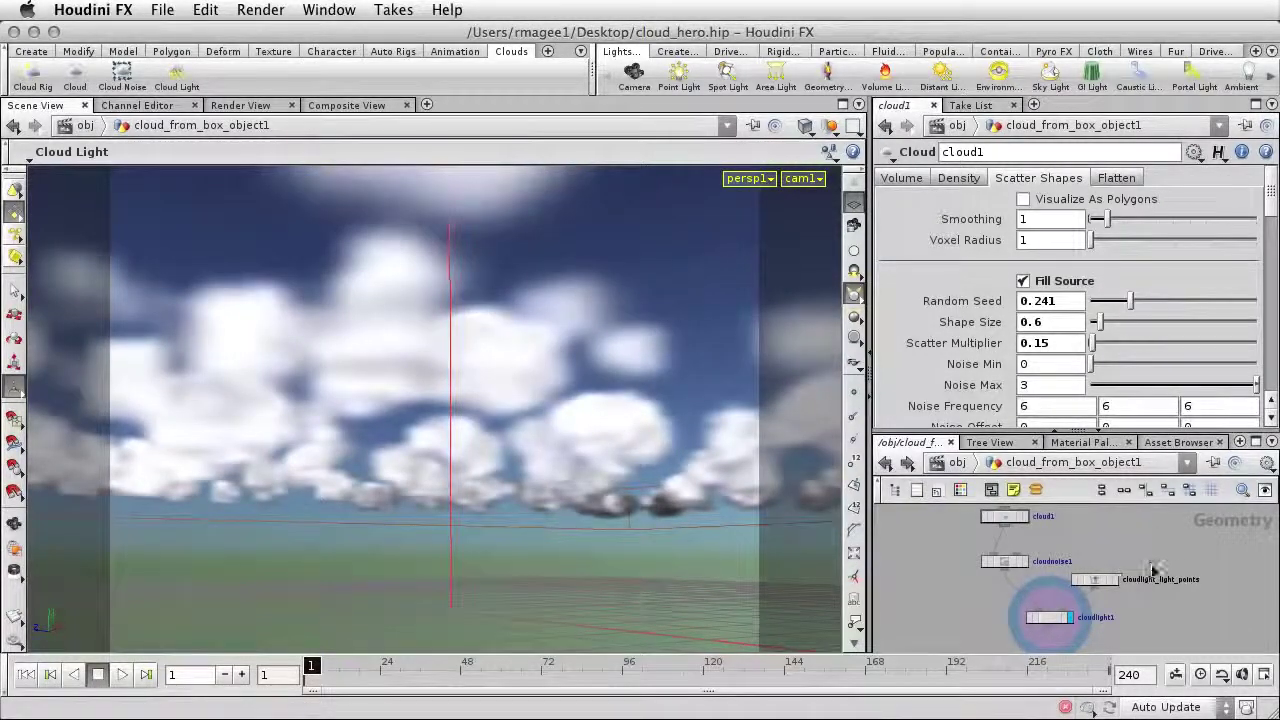
Set the advection amplitude of cloudnoise1 to 0.4.
{"action": "left_click", "coordinate": [1010, 566]}
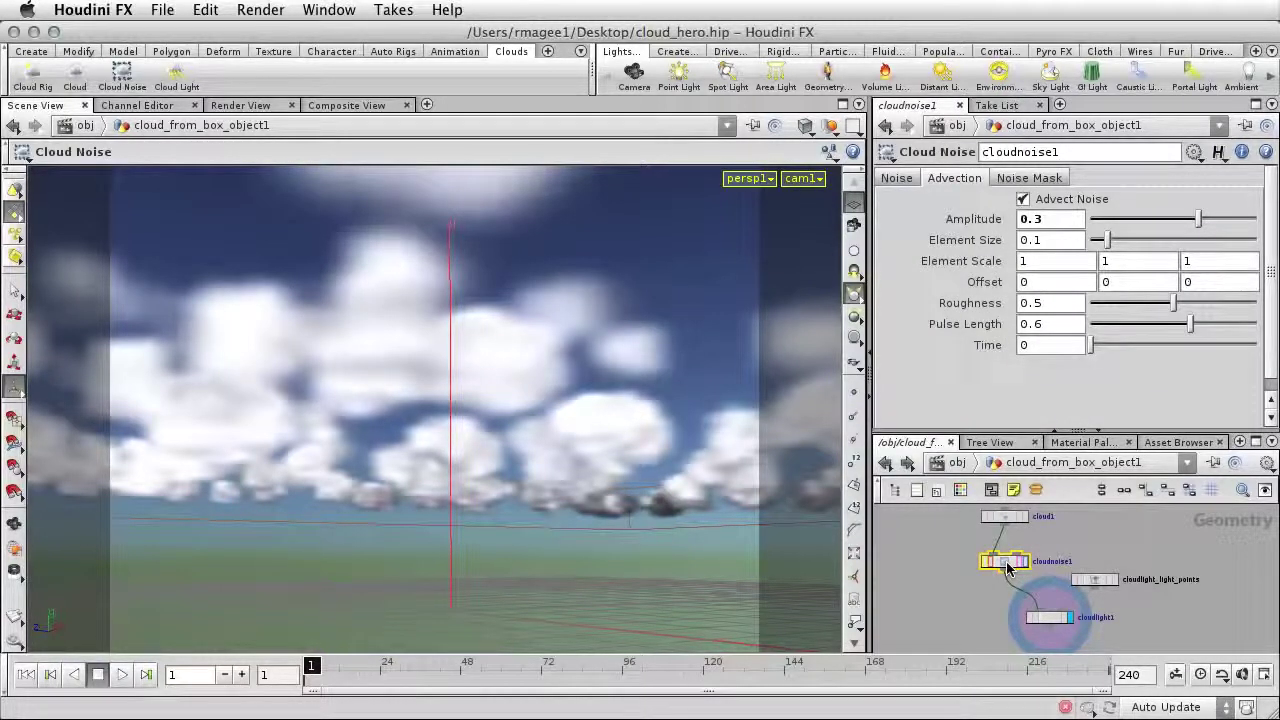
{"action": "double_click", "coordinate": [1047, 219]}
{"action": "key", "text": "Return"}
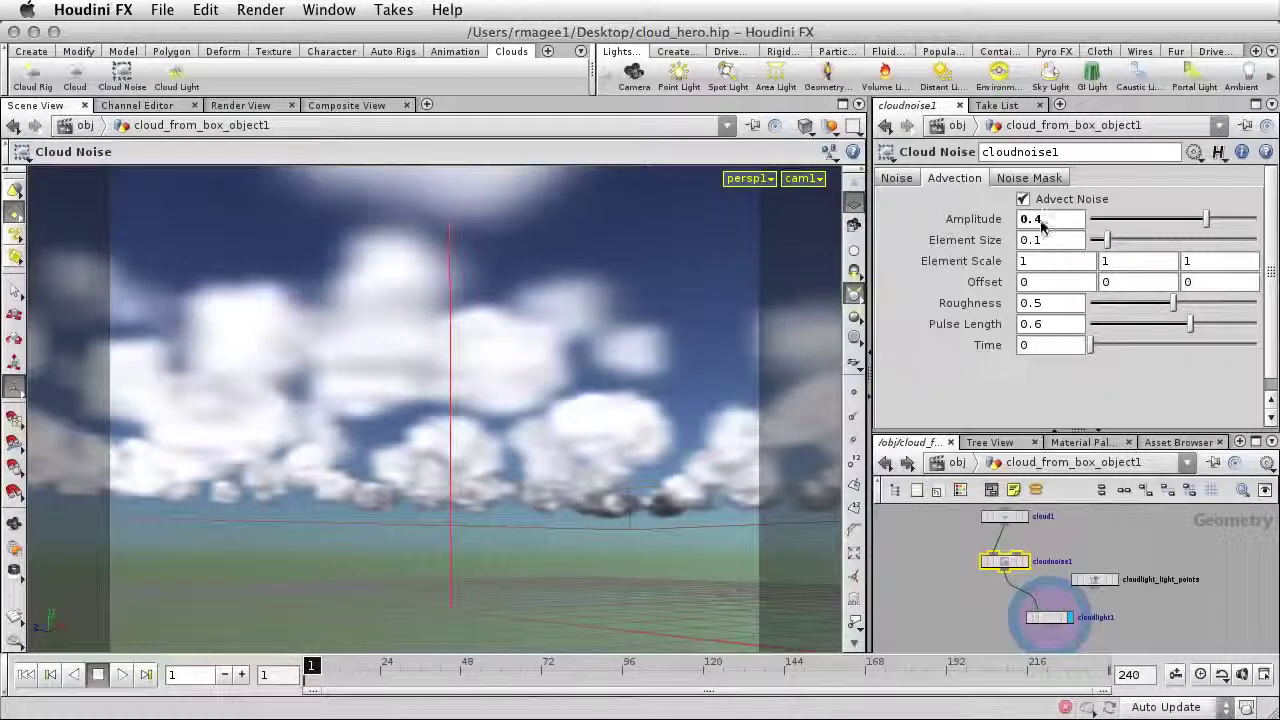
Set cloudnoise1's main noise amplitude to 0.4 and its element size to 0.8.
{"action": "left_click", "coordinate": [905, 181]}
{"action": "double_click", "coordinate": [1040, 200]}
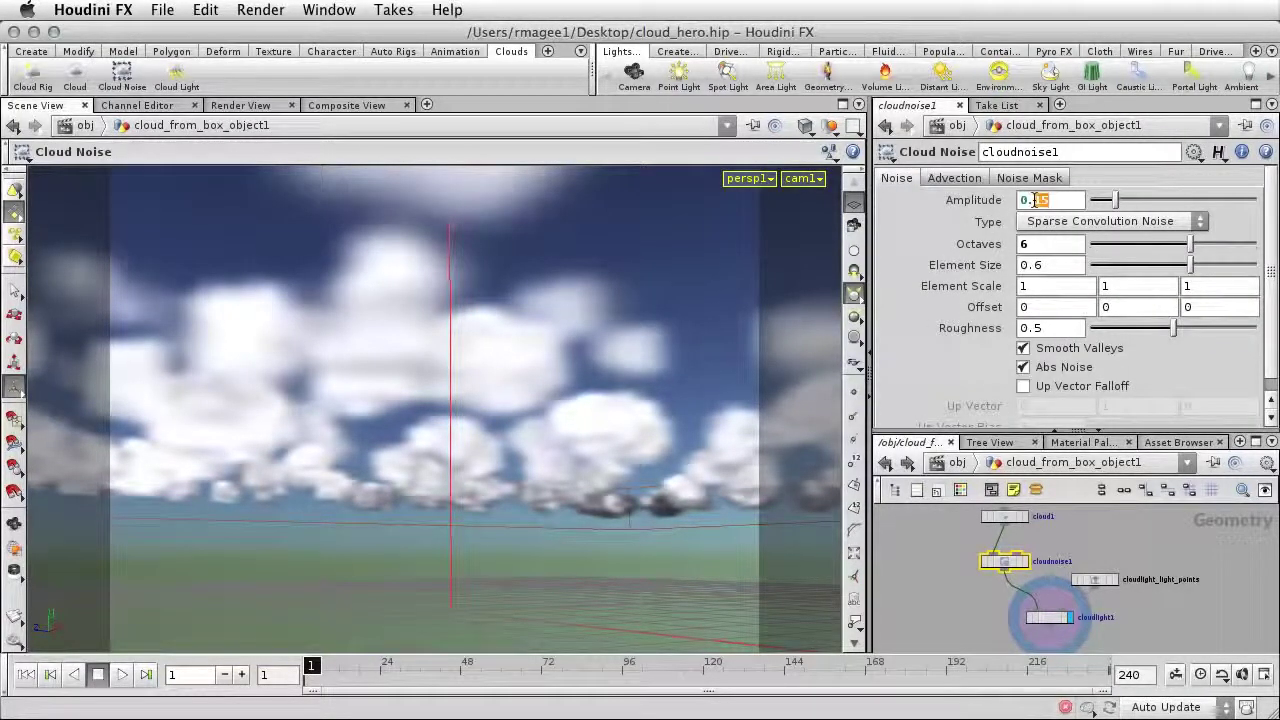
{"action": "type", "text": "0.4"}
{"action": "key", "text": "Tab"}
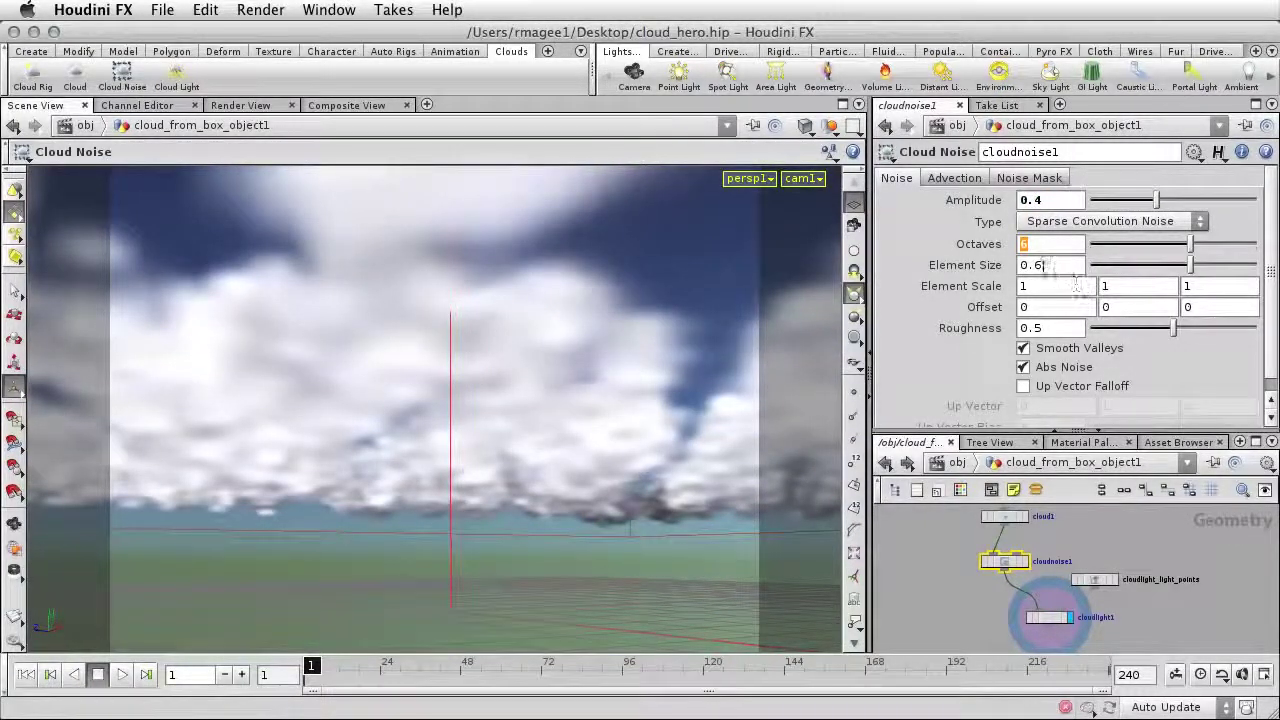
{"action": "double_click", "coordinate": [1047, 265]}
{"action": "double_click", "coordinate": [1048, 265]}
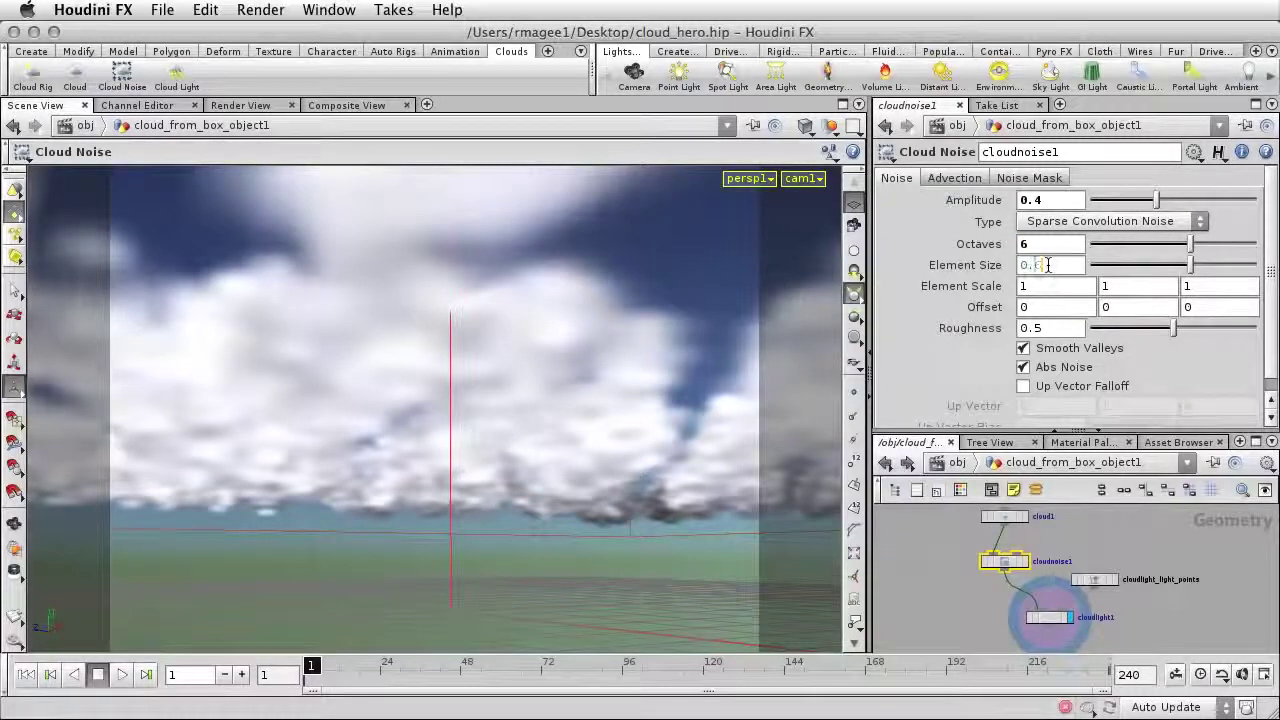
{"action": "type", "text": "8"}
{"action": "key", "text": "Return"}
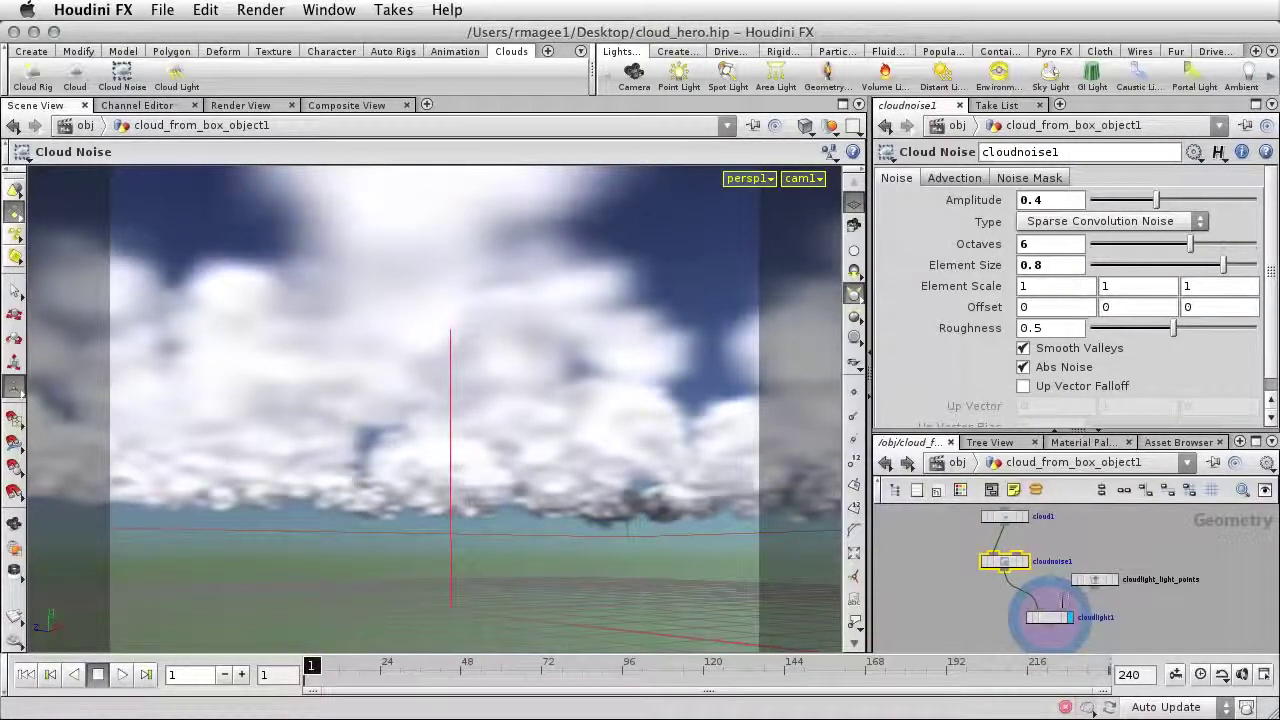
Raise cloud1's uniform sampling divisions to 400.
{"action": "left_click", "coordinate": [1004, 516]}
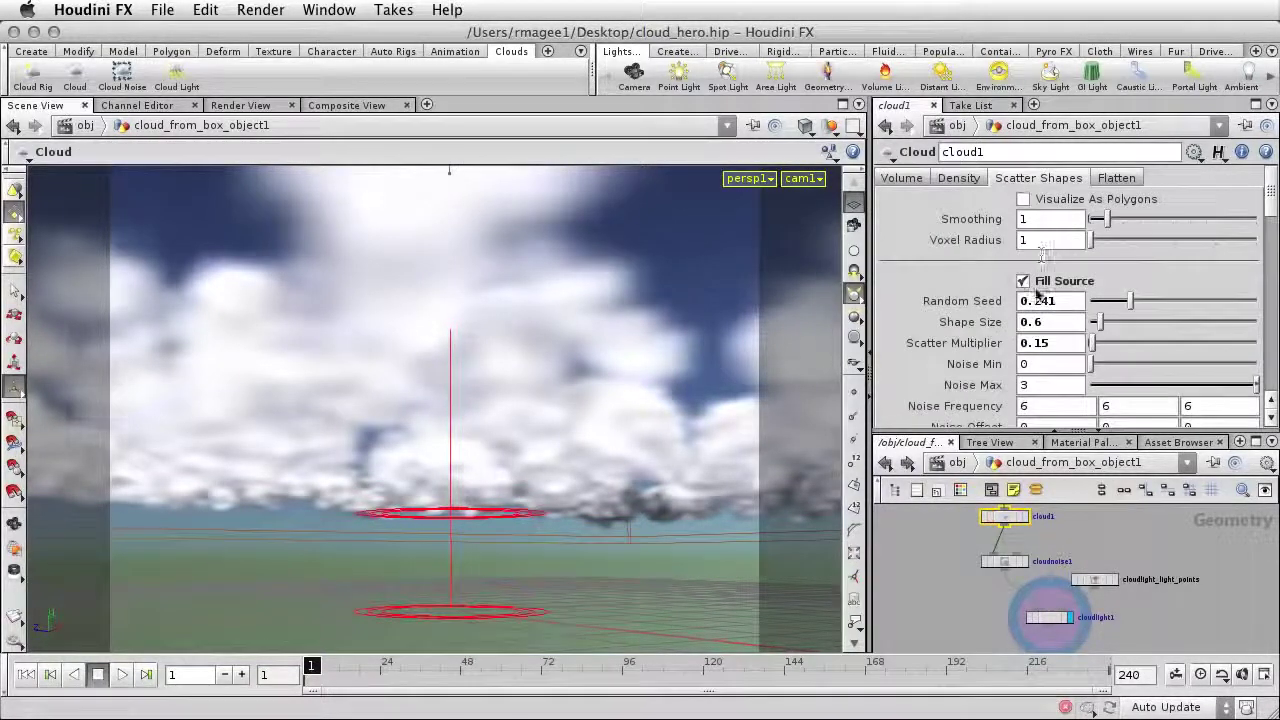
{"action": "left_click", "coordinate": [901, 178]}
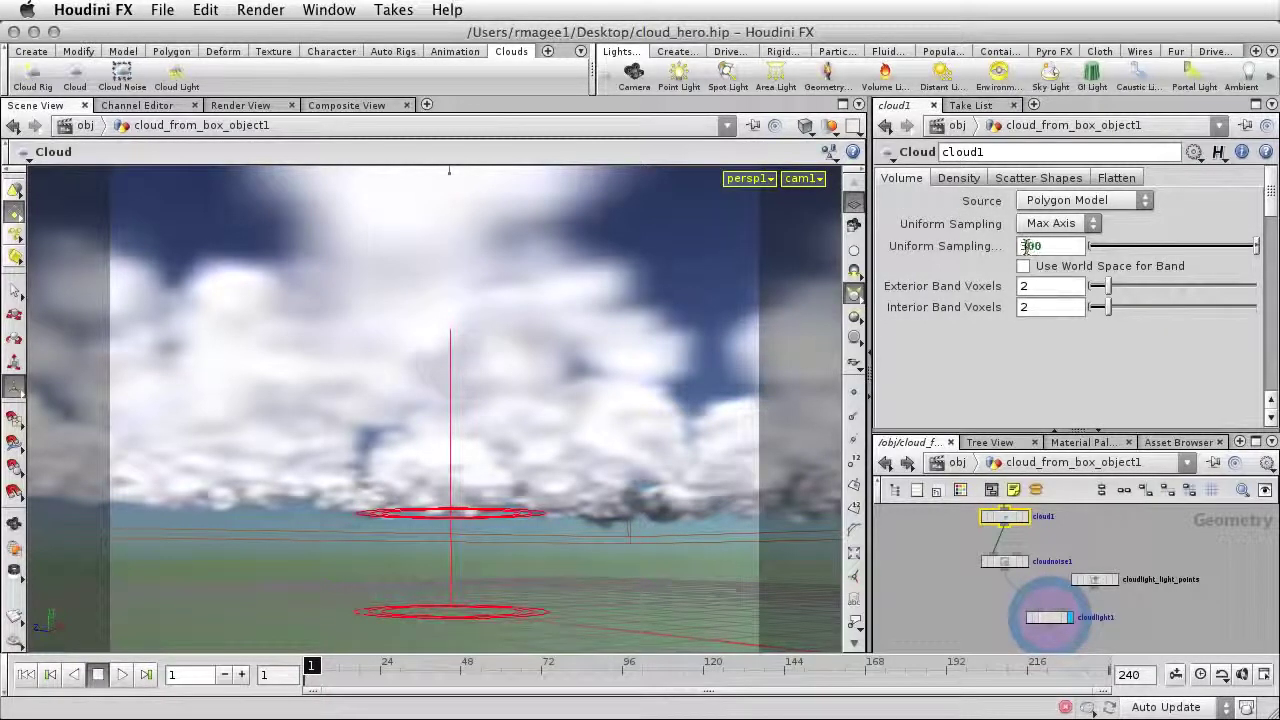
{"action": "left_click_drag", "start_coordinate": [1028, 247], "coordinate": [1021, 247]}
{"action": "type", "text": "4"}
{"action": "key", "text": "Return"}
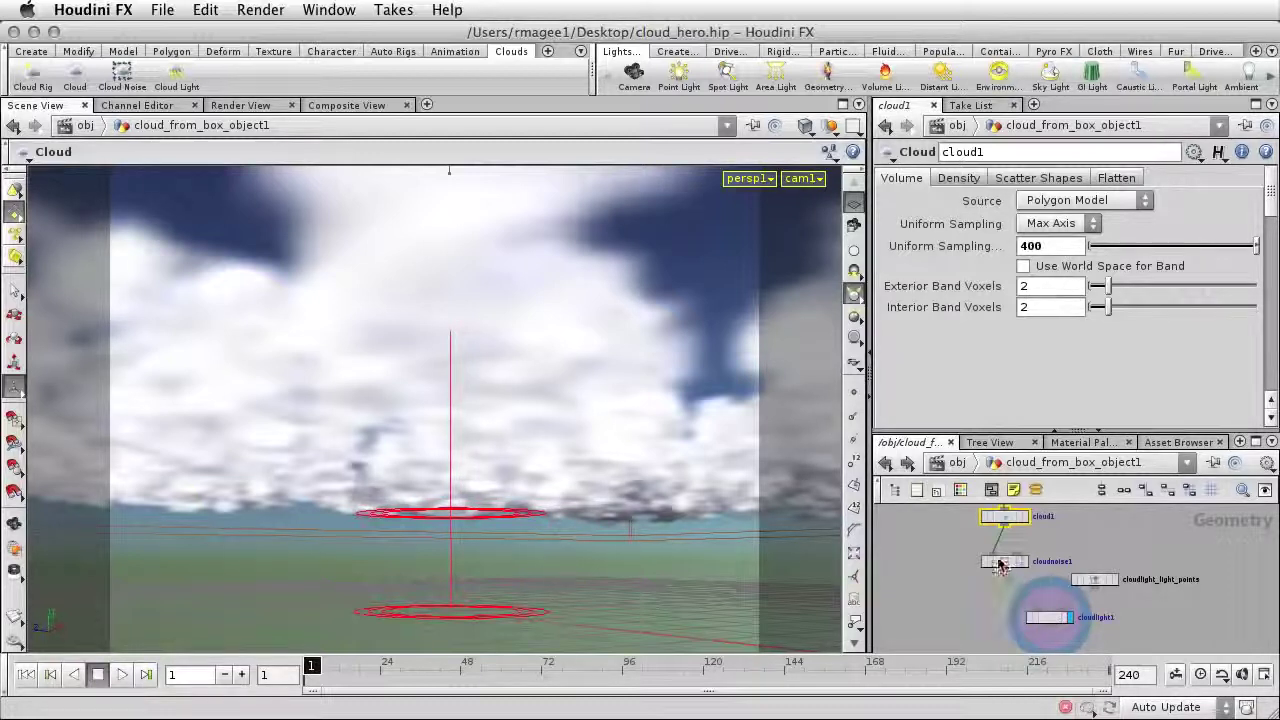
Set the Fill Source Scatter Multiplier of cloud1 to 0.05.
{"action": "middle_click_drag", "start_coordinate": [1067, 538], "coordinate": [1070, 603]}
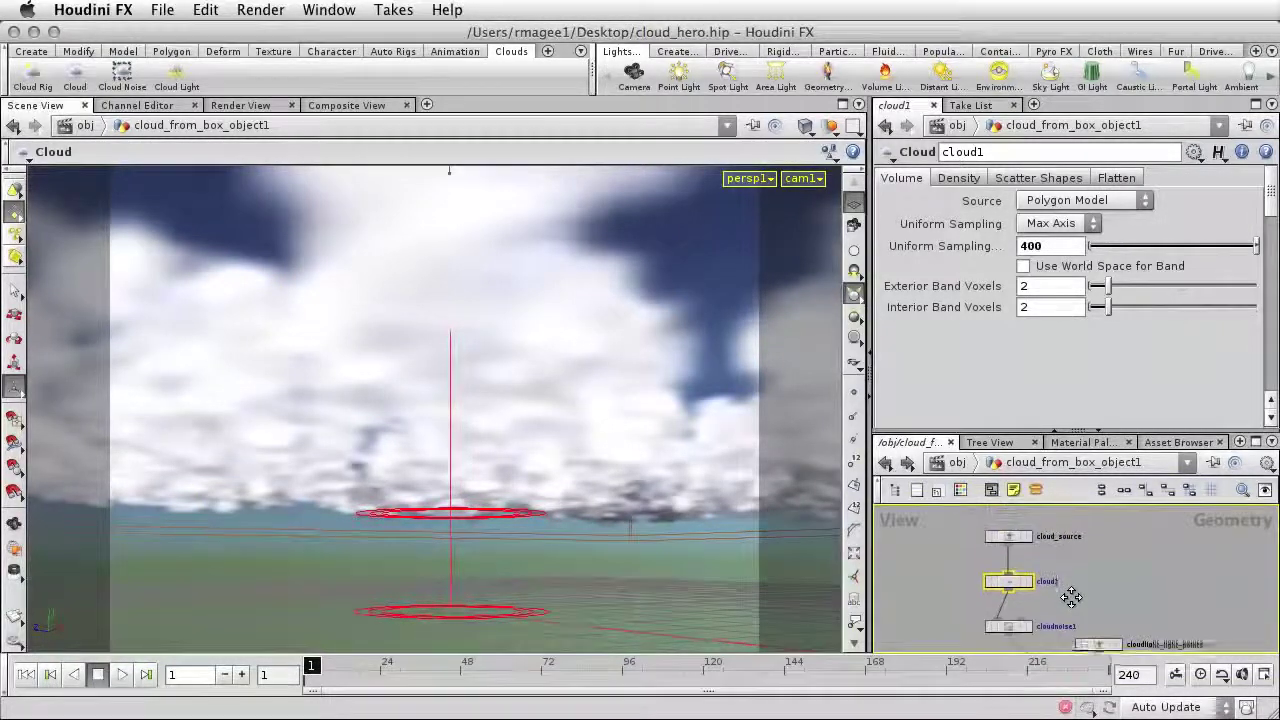
{"action": "left_click", "coordinate": [1038, 177]}
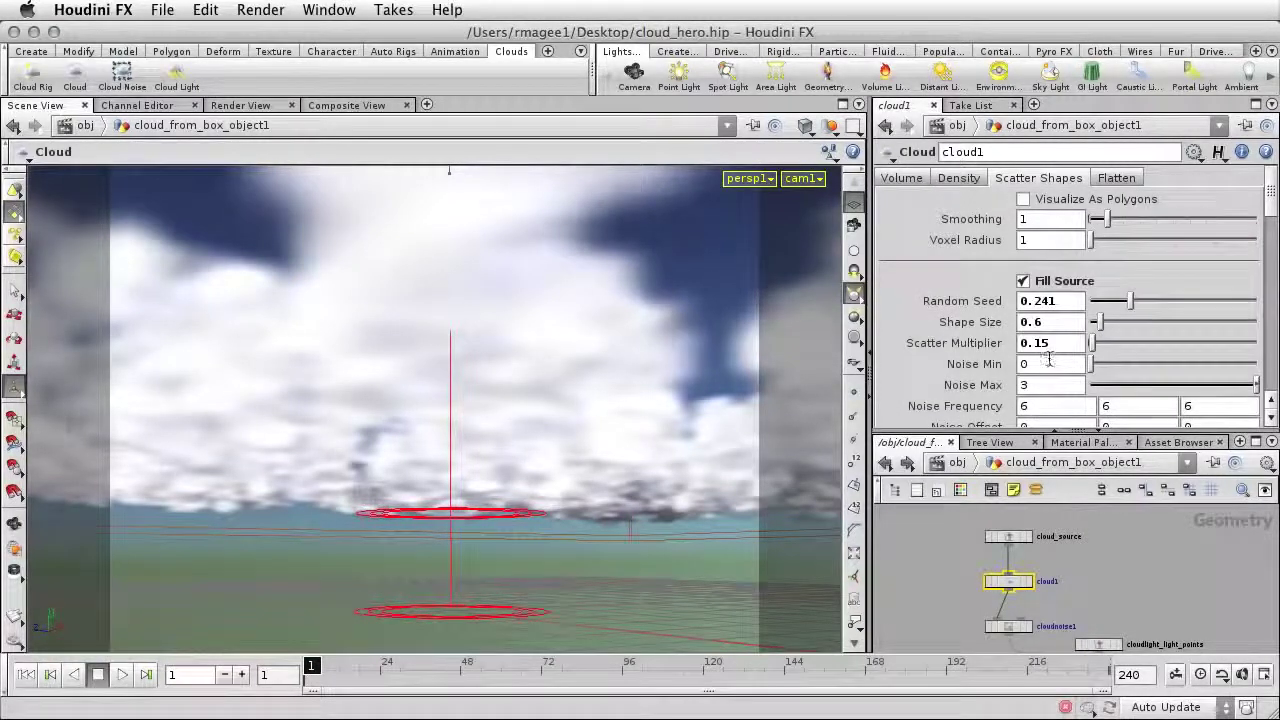
{"action": "key", "text": "BackSpace"}
{"action": "type", "text": "0"}
{"action": "key", "text": "Return"}
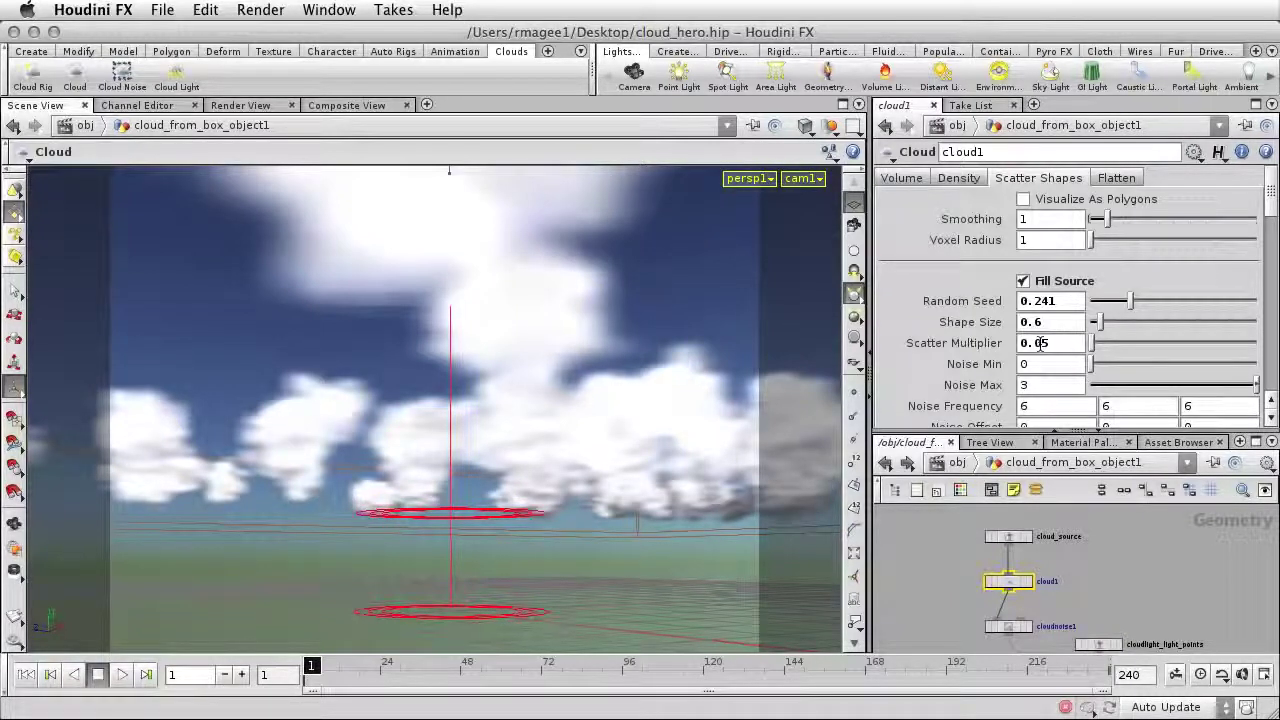
Try Fill Source Scatter Multiplier values of 0.75, 0.35 and 0.035 on cloud1 to compare the cloud coverage.
{"action": "left_click", "coordinate": [1040, 343]}
{"action": "key", "text": "BackSpace"}
{"action": "type", "text": "7"}
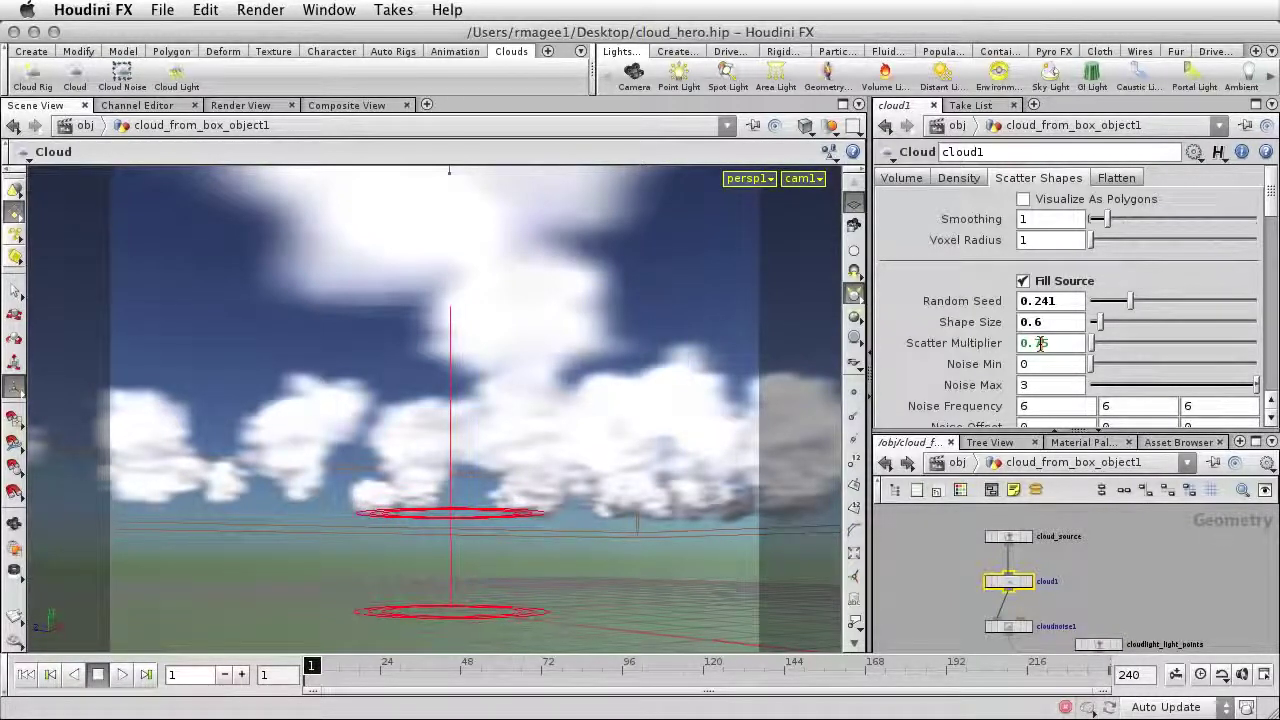
{"action": "key", "text": "Return"}
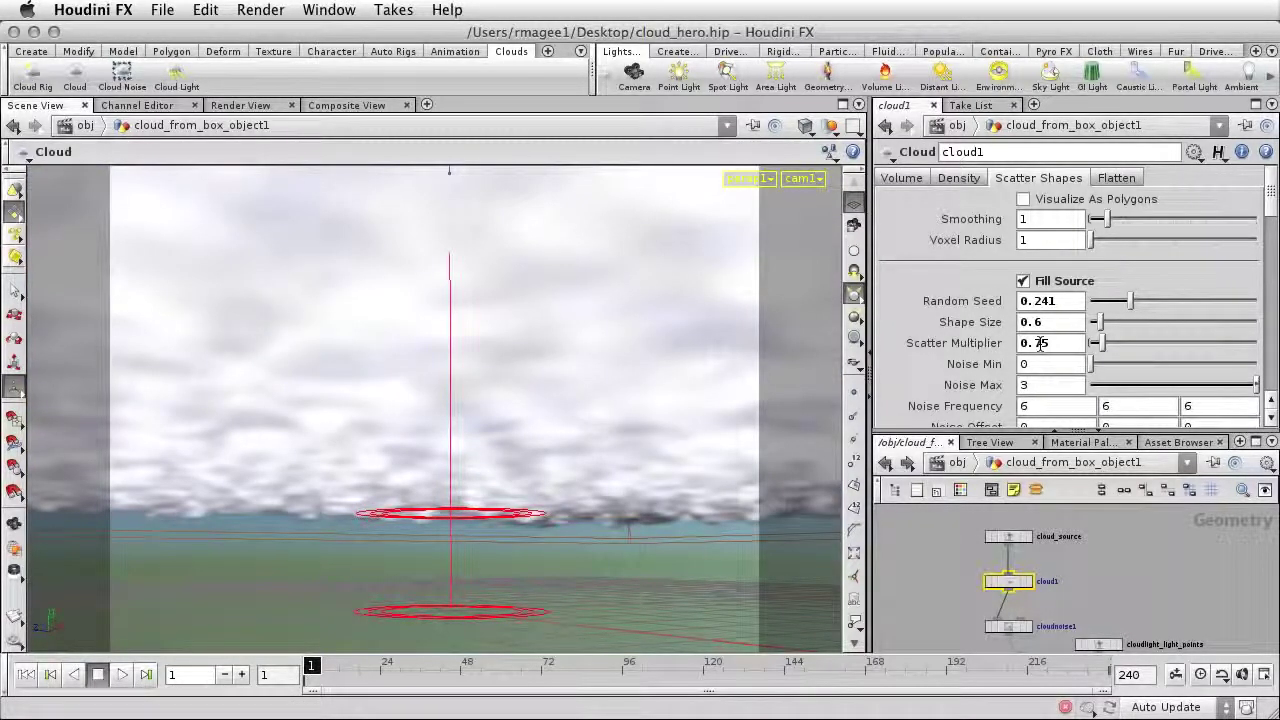
{"action": "left_click", "coordinate": [1040, 343]}
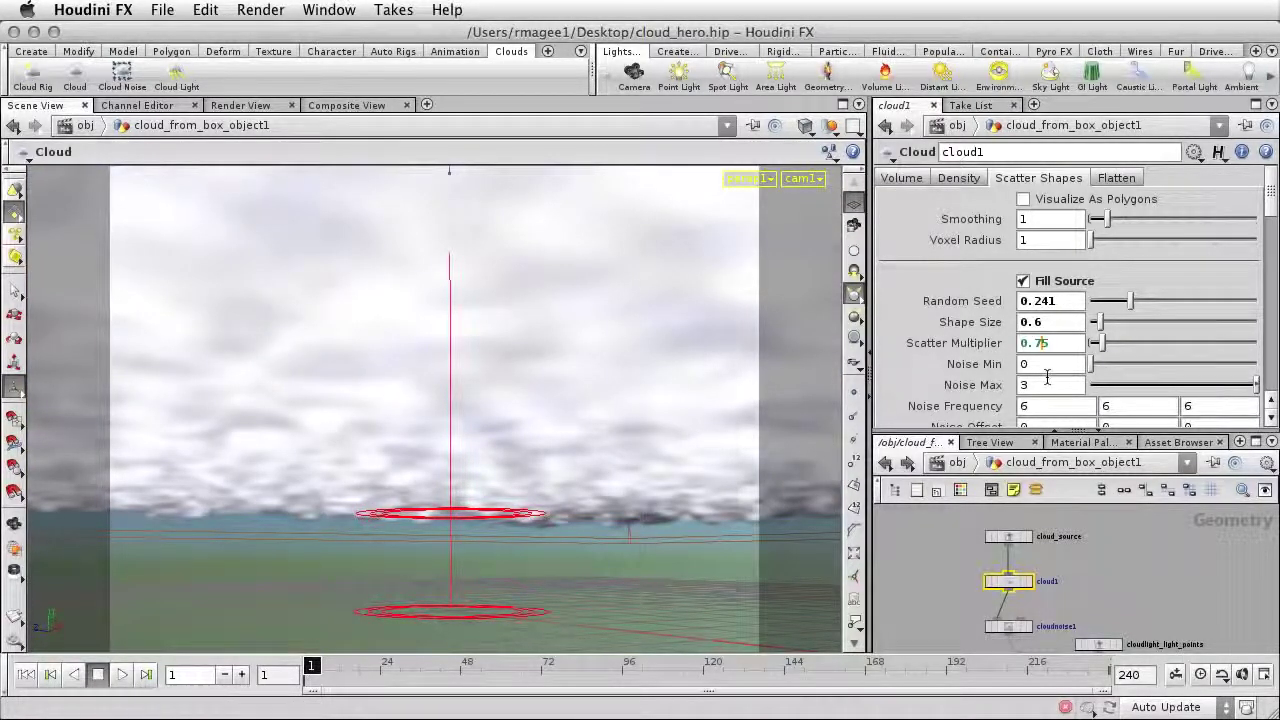
{"action": "key", "text": "BackSpace"}
{"action": "type", "text": "6"}
{"action": "key", "text": "Return"}
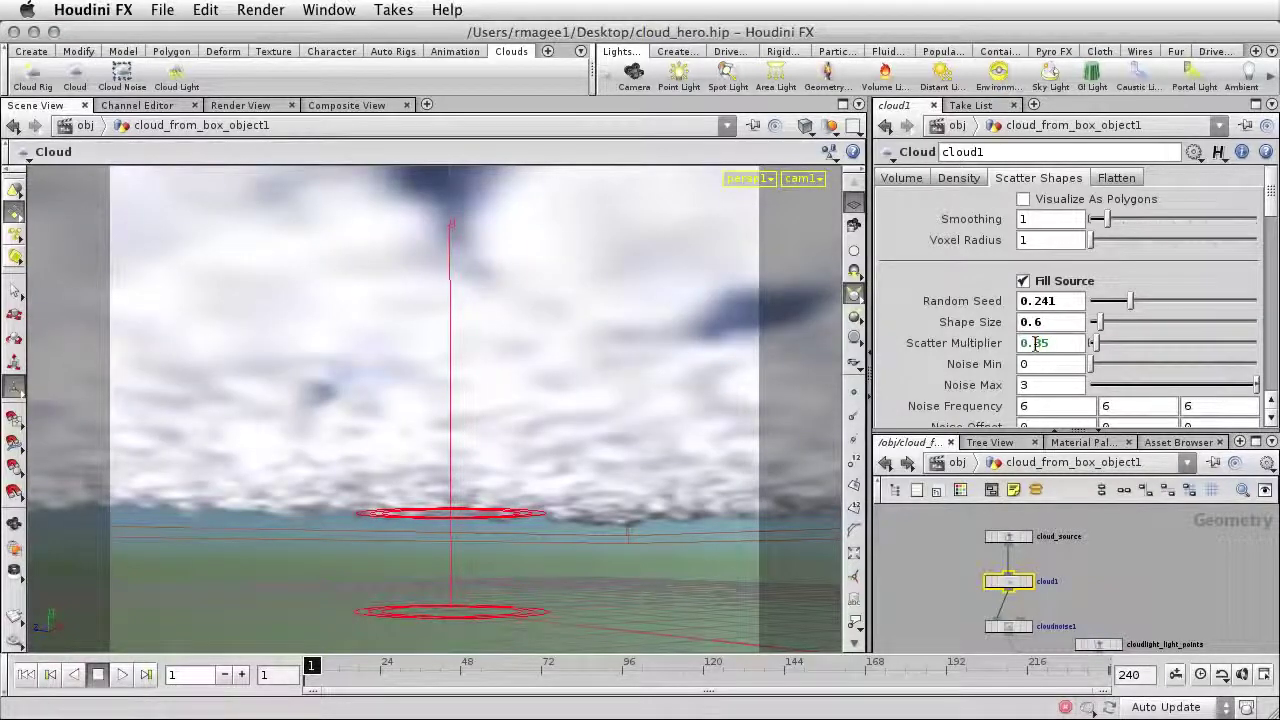
{"action": "key", "text": "BackSpace"}
{"action": "type", "text": "03"}
{"action": "key", "text": "Return"}
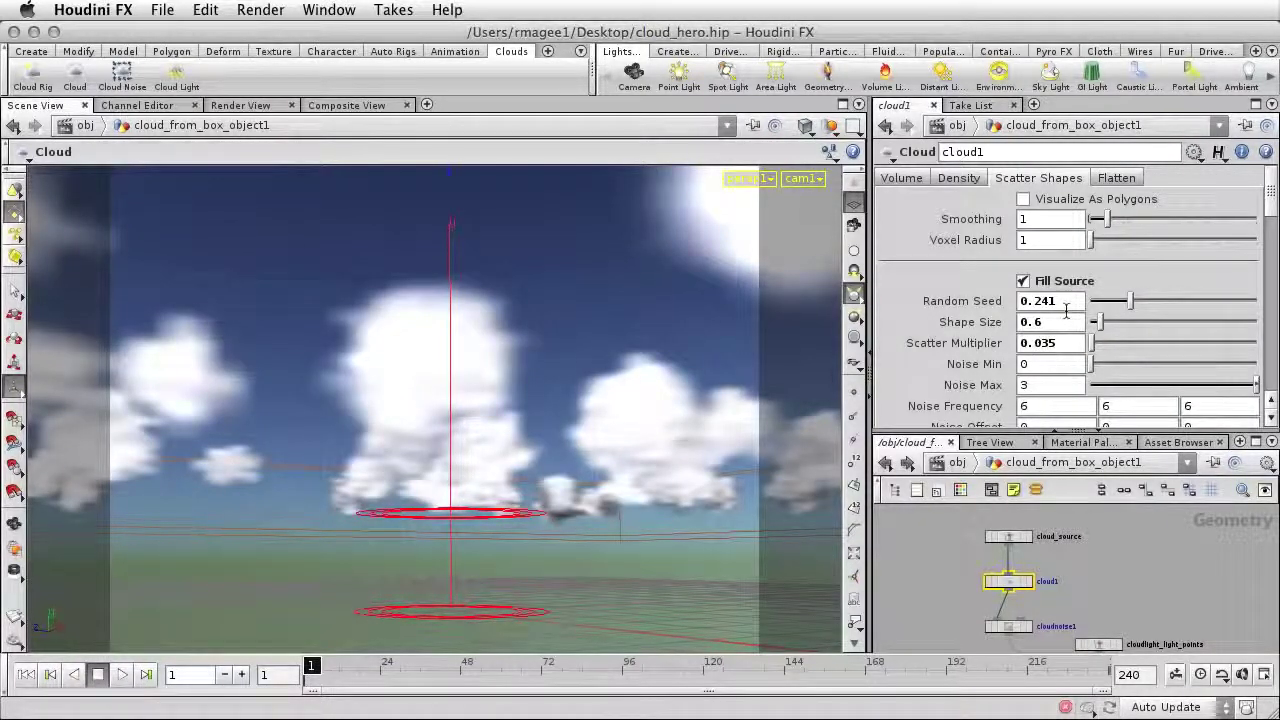
Try a Scatter Multiplier of 0.05 again and settle on 0.055 for the cloud coverage.
{"action": "left_click", "coordinate": [1048, 343]}
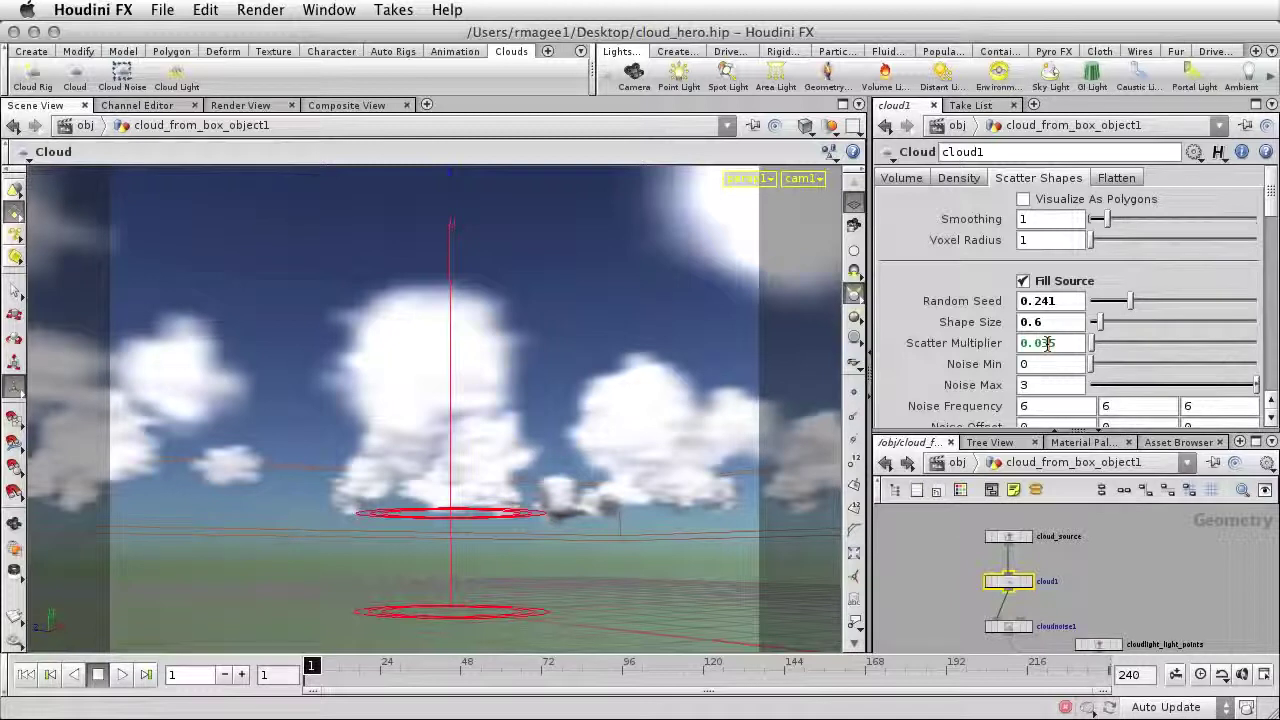
{"action": "type", "text": "0.05"}
{"action": "key", "text": "Return"}
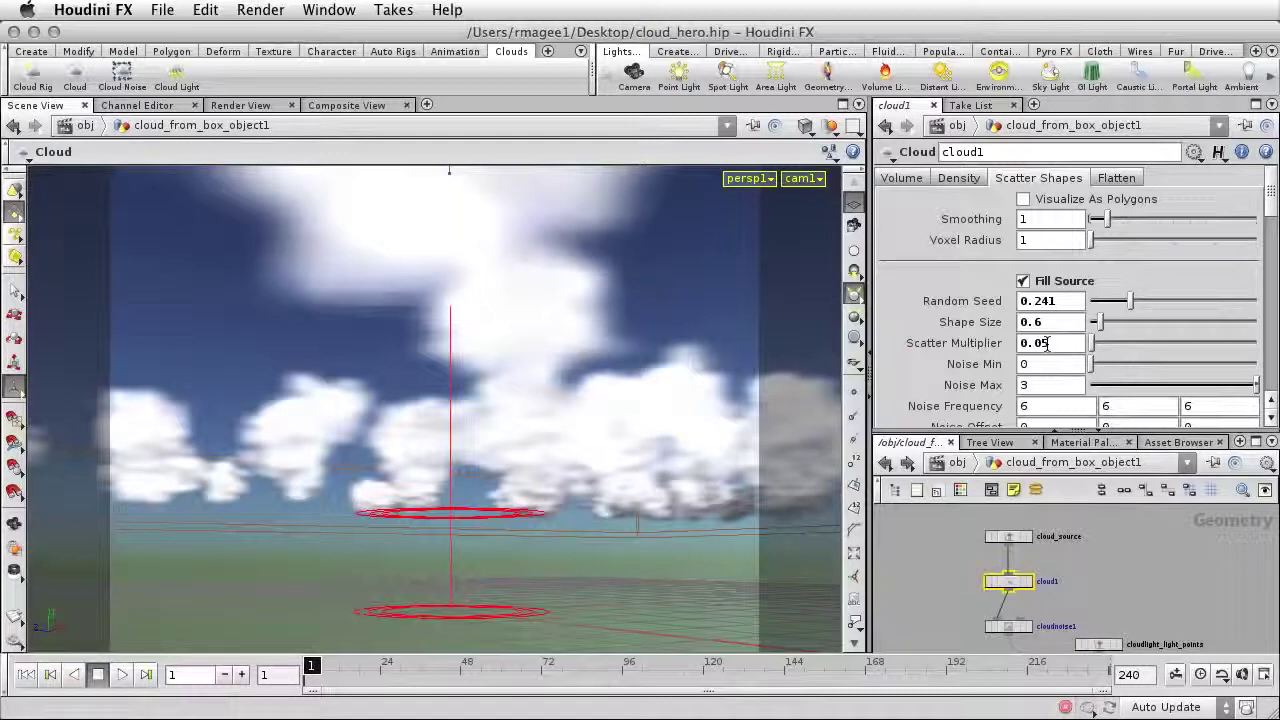
{"action": "left_click", "coordinate": [1048, 343]}
{"action": "type", "text": "5"}
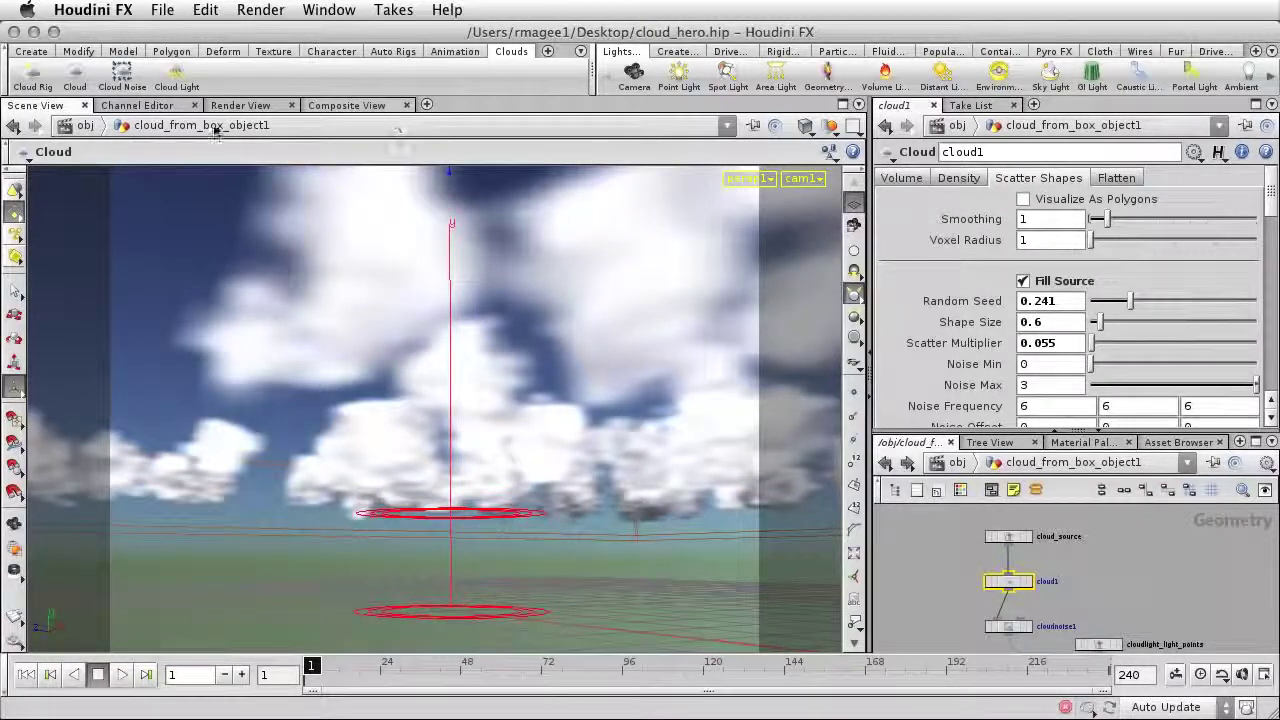
Switch to the render view and set the Volume Quality of the mantra1 output node to 0.25.
{"action": "left_click", "coordinate": [235, 107]}
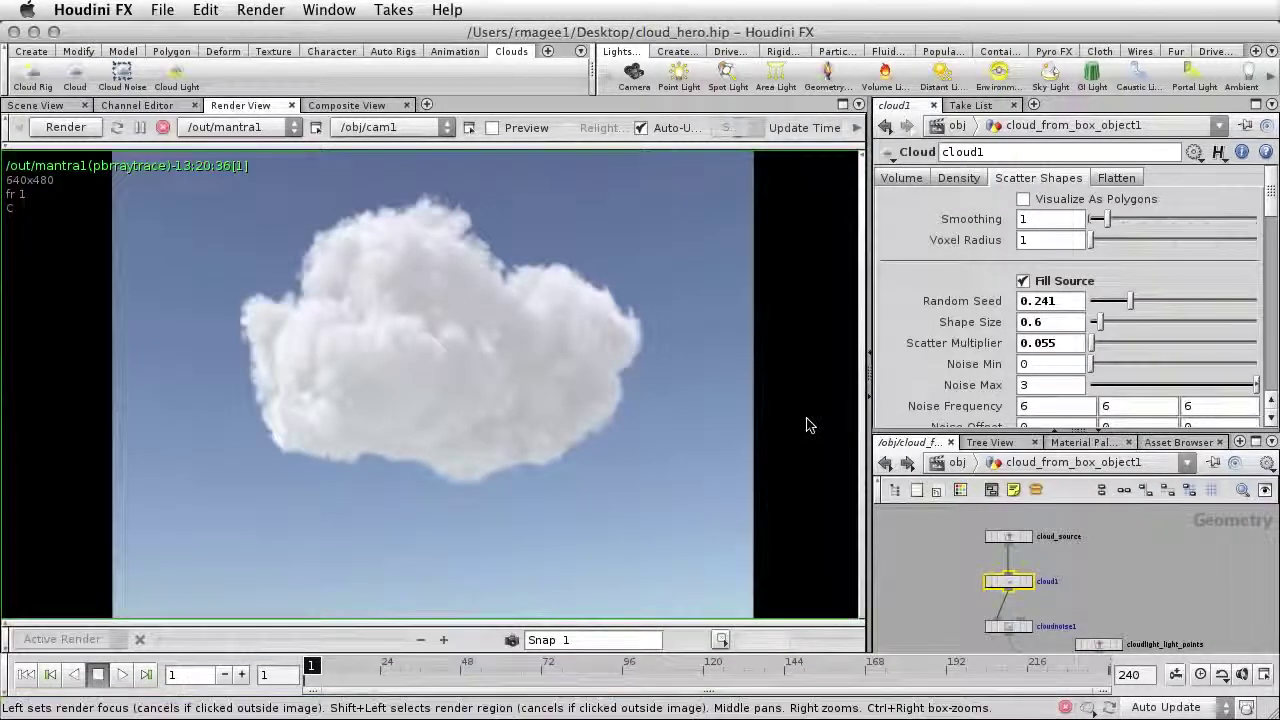
{"action": "left_click", "coordinate": [958, 463]}
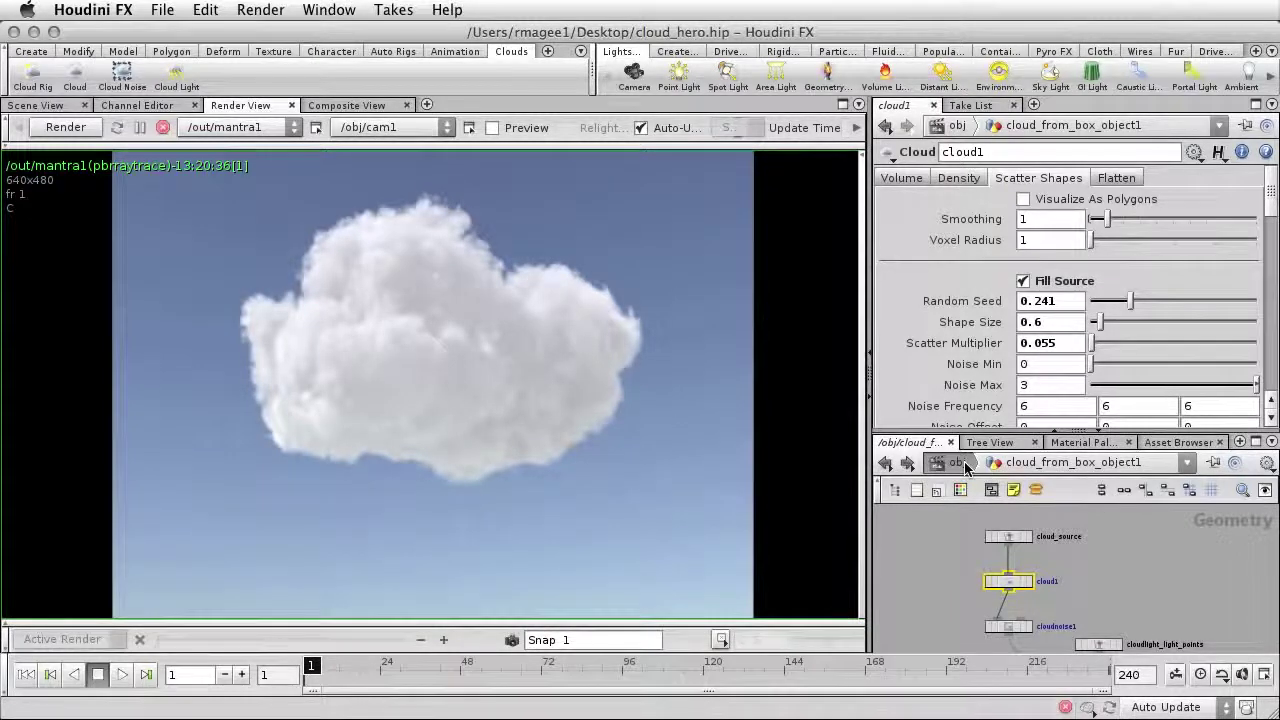
{"action": "left_click", "coordinate": [997, 549]}
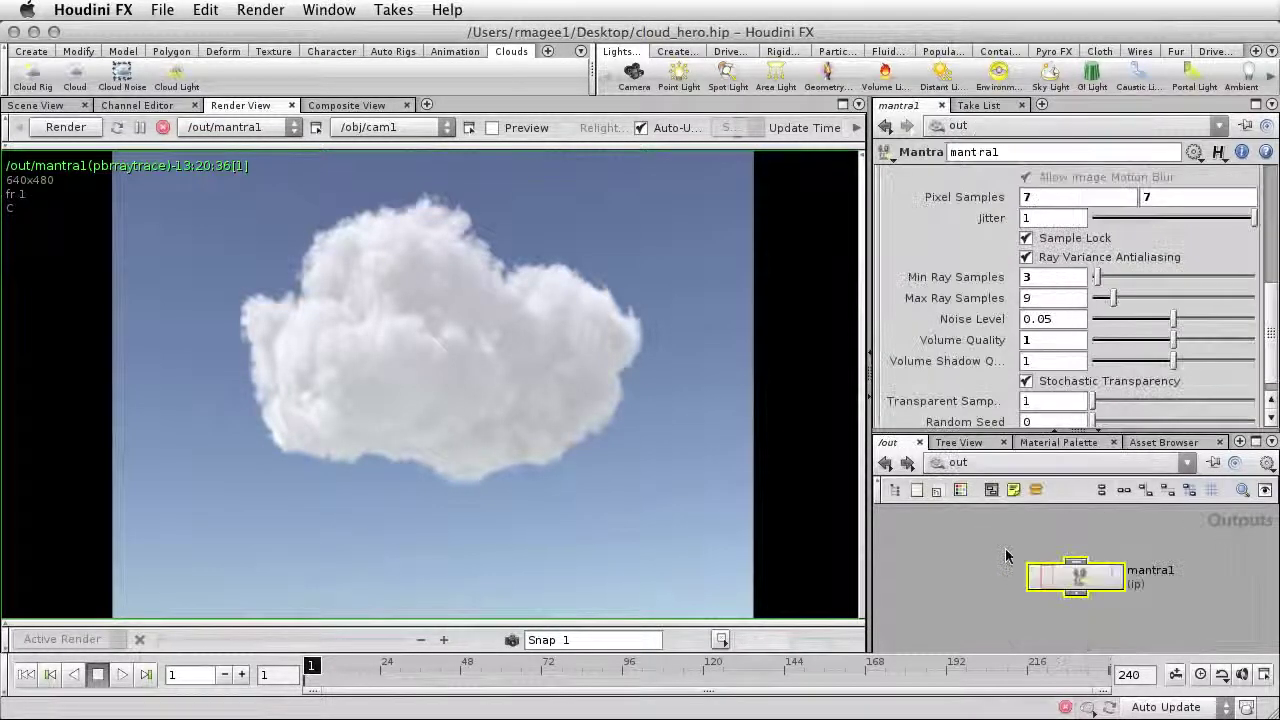
{"action": "double_click", "coordinate": [1025, 340]}
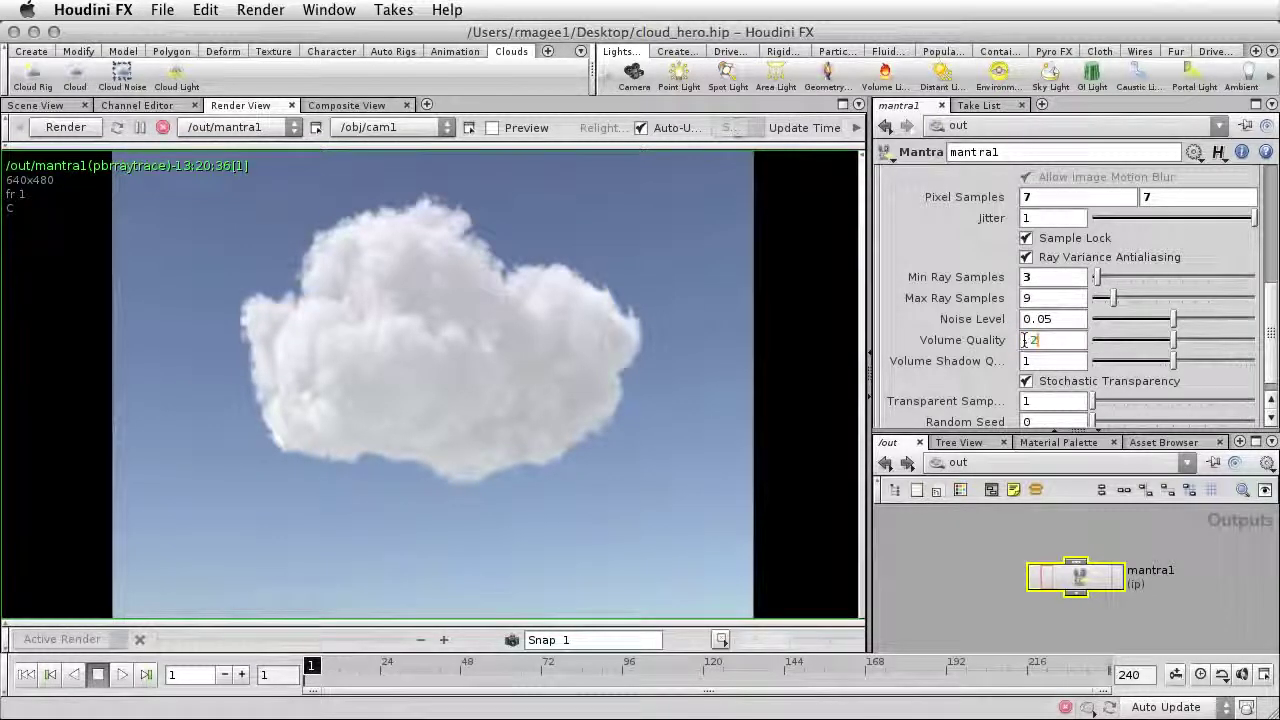
{"action": "type", "text": ".25"}
{"action": "key", "text": "Tab"}
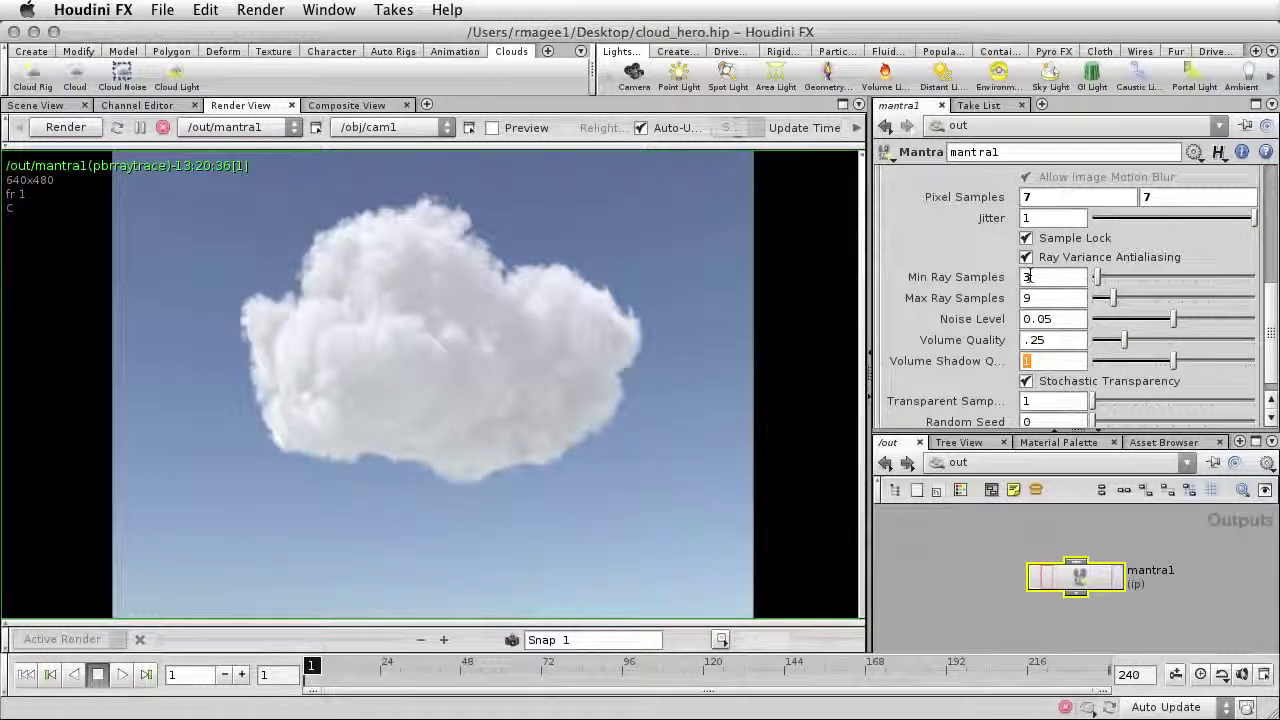
Set mantra1's Pixel Samples to 4 by 4 and render the cloud sky through cam1.
{"action": "double_click", "coordinate": [1025, 197]}
{"action": "type", "text": "4"}
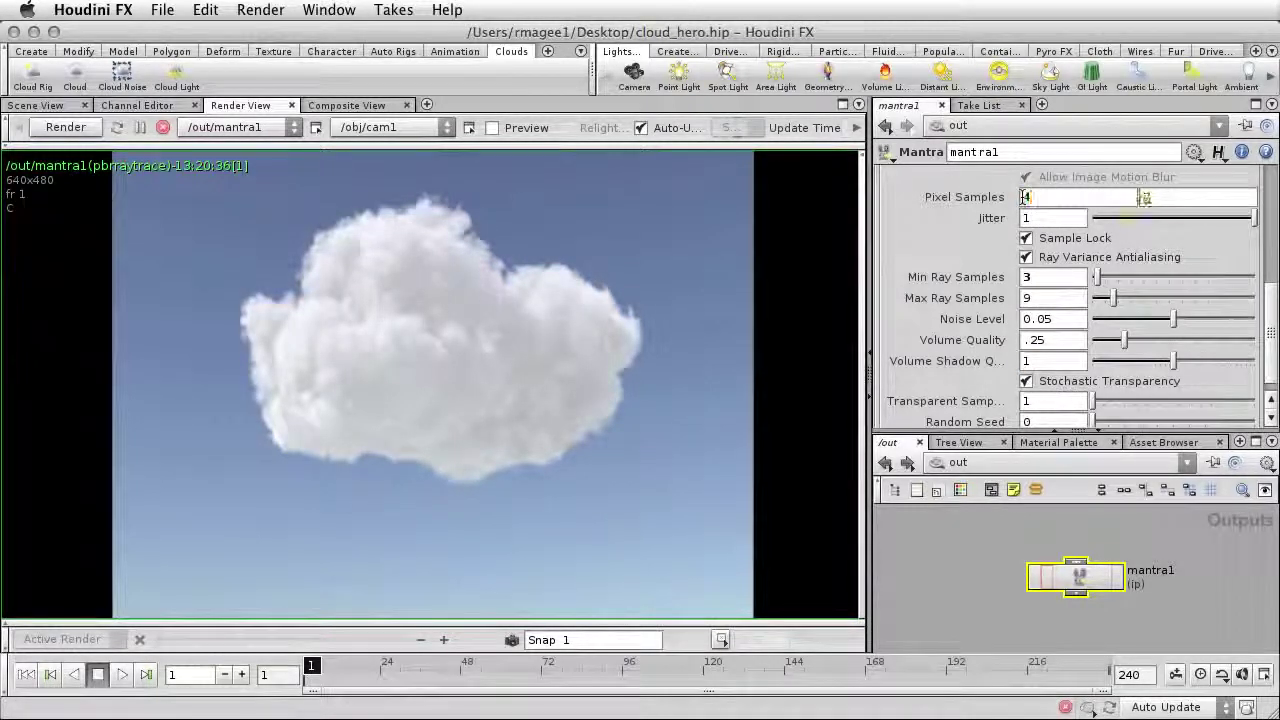
{"action": "key", "text": "Tab"}
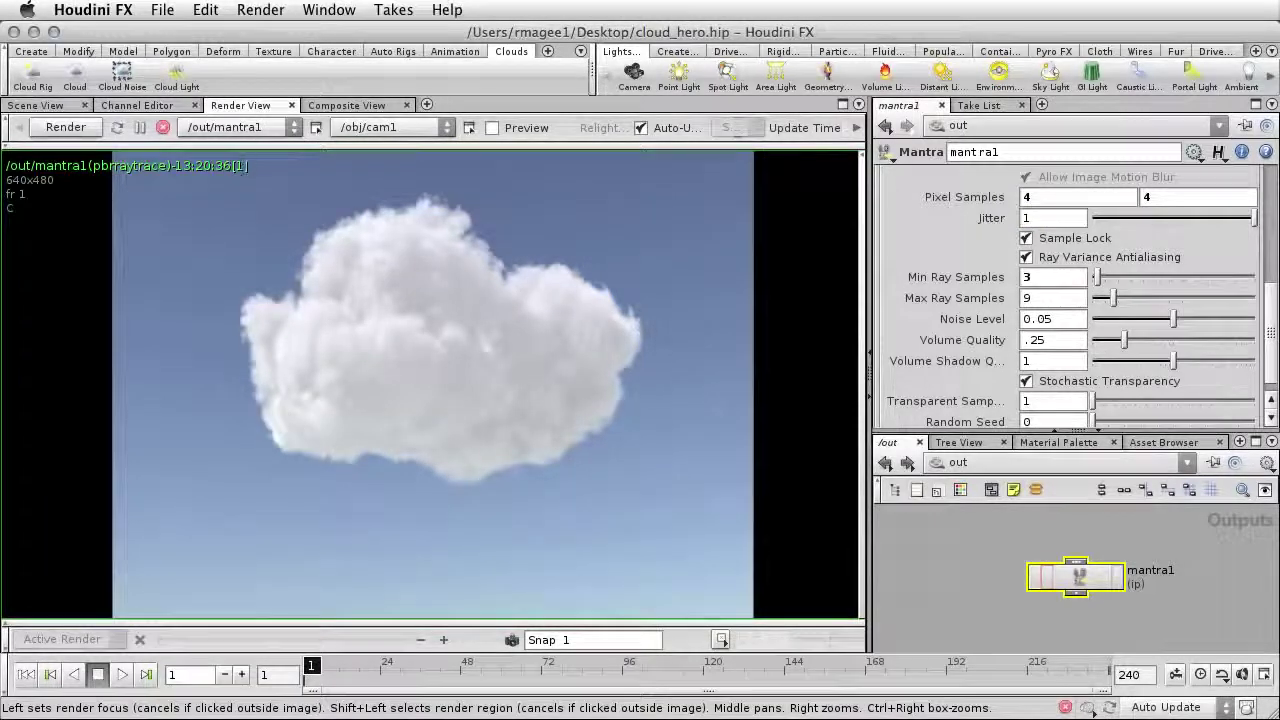
{"action": "left_click", "coordinate": [65, 127]}
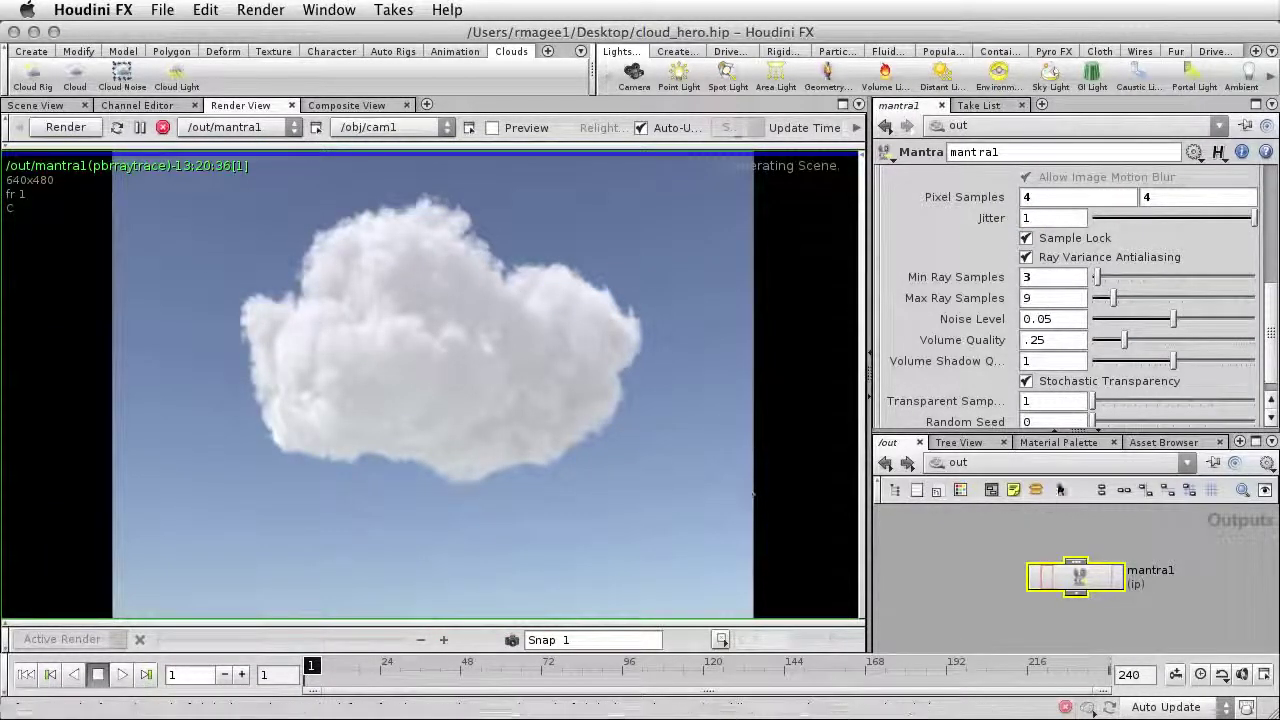